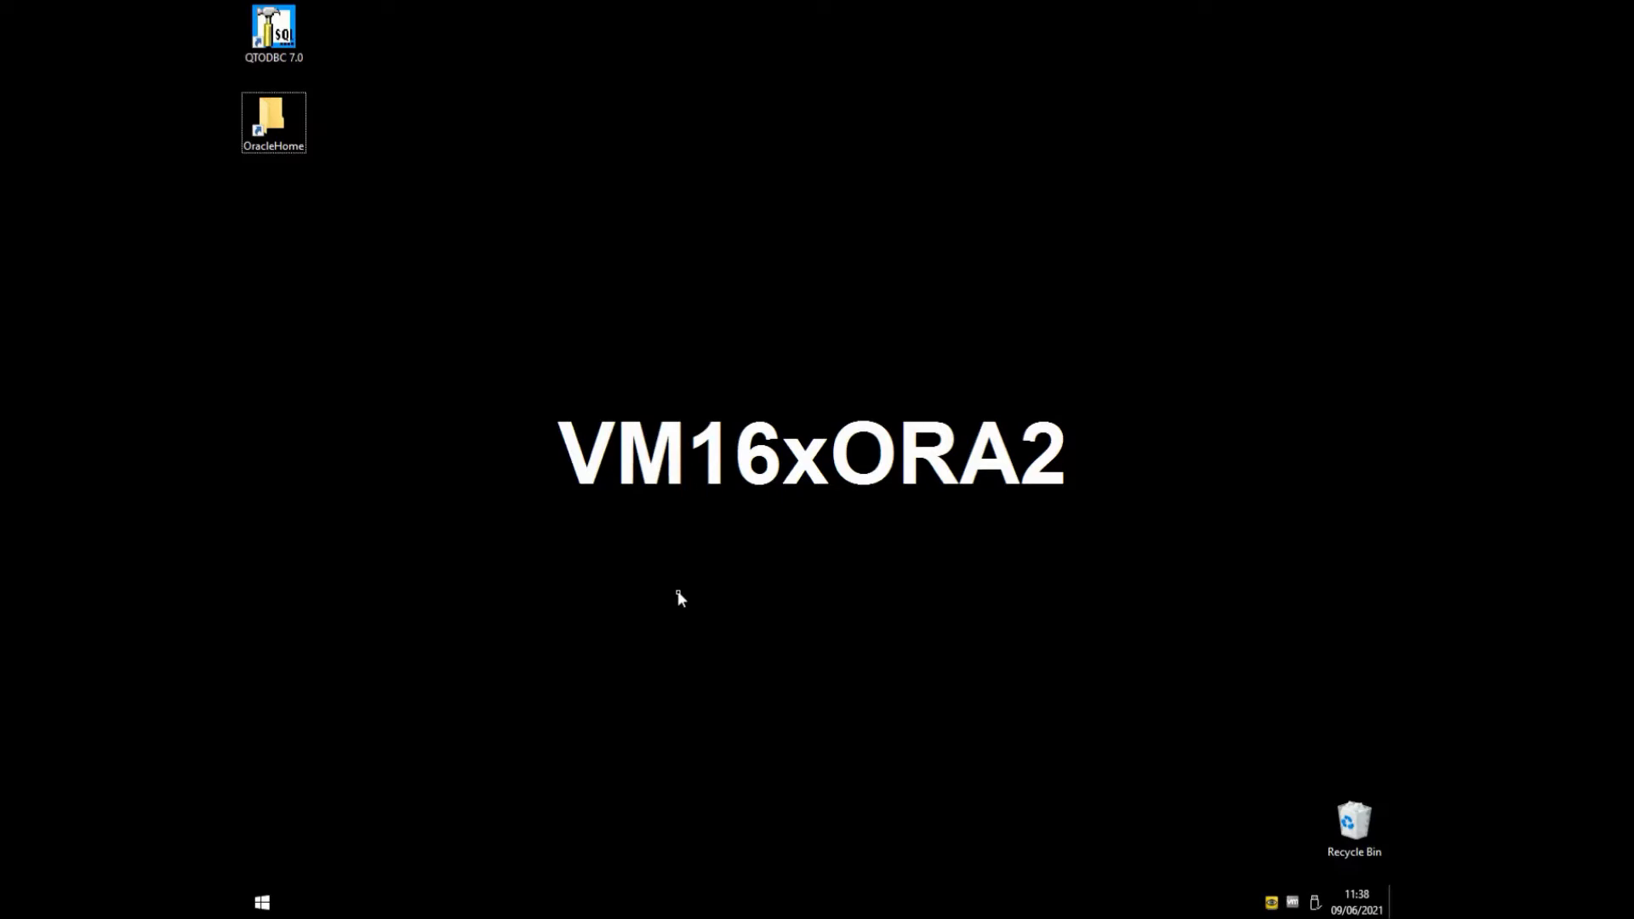
# - Open the 64-bit ODBC Data Source Administrator on the System DSN tab
pyautogui.press('super')
pyautogui.write('odbc')
pyautogui.press('Down')
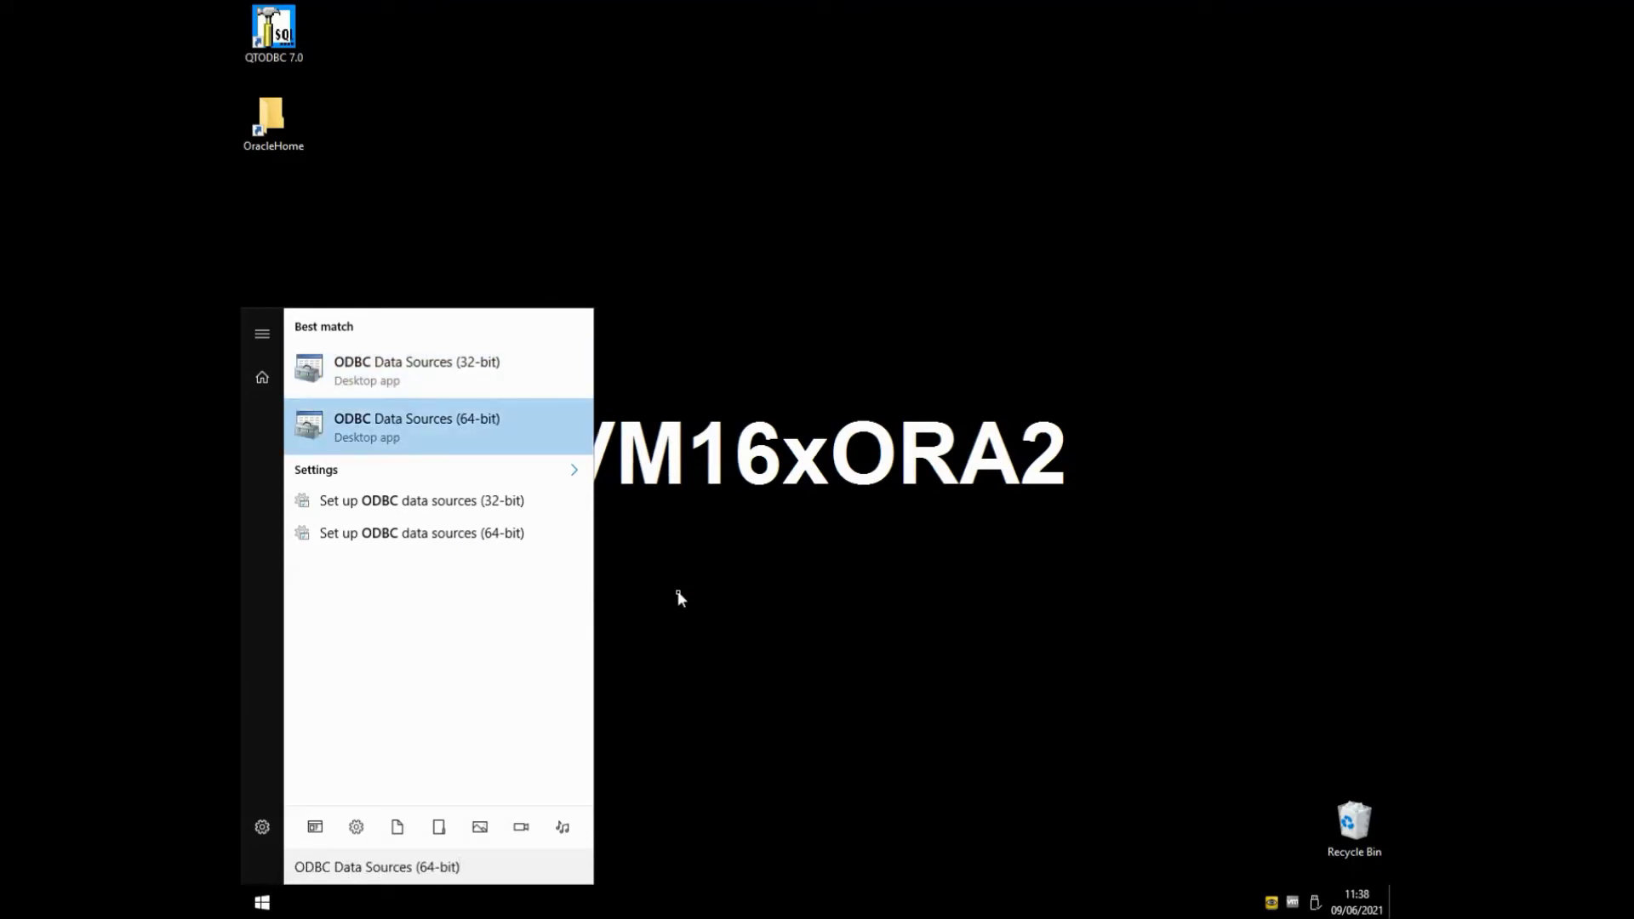
pyautogui.press('Return')
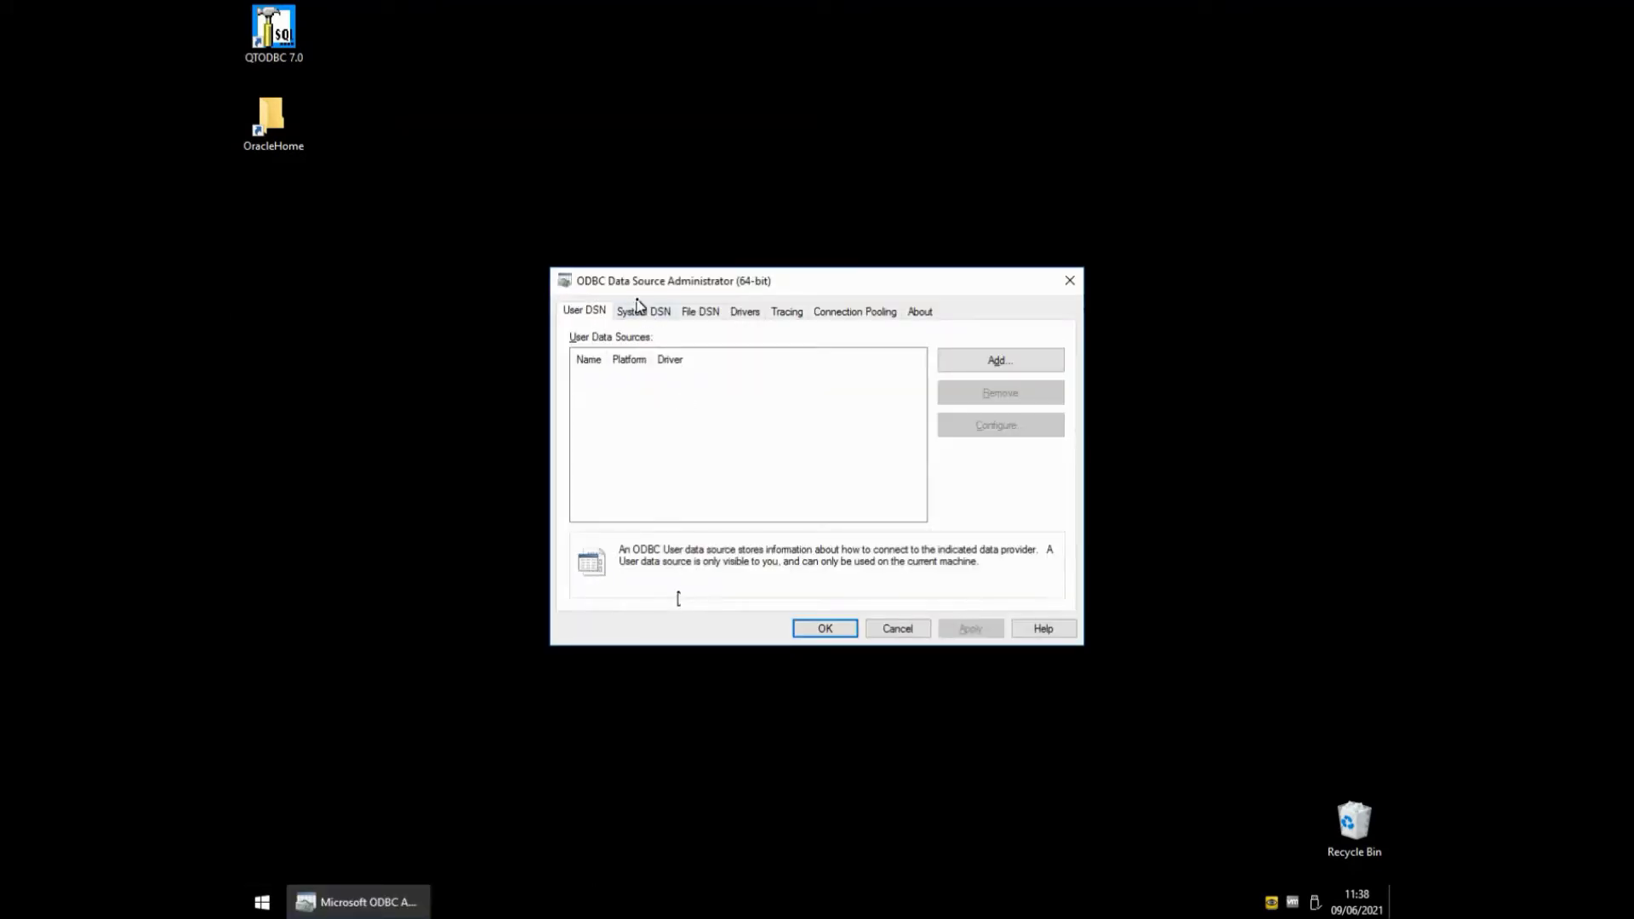
pyautogui.click(640, 312)
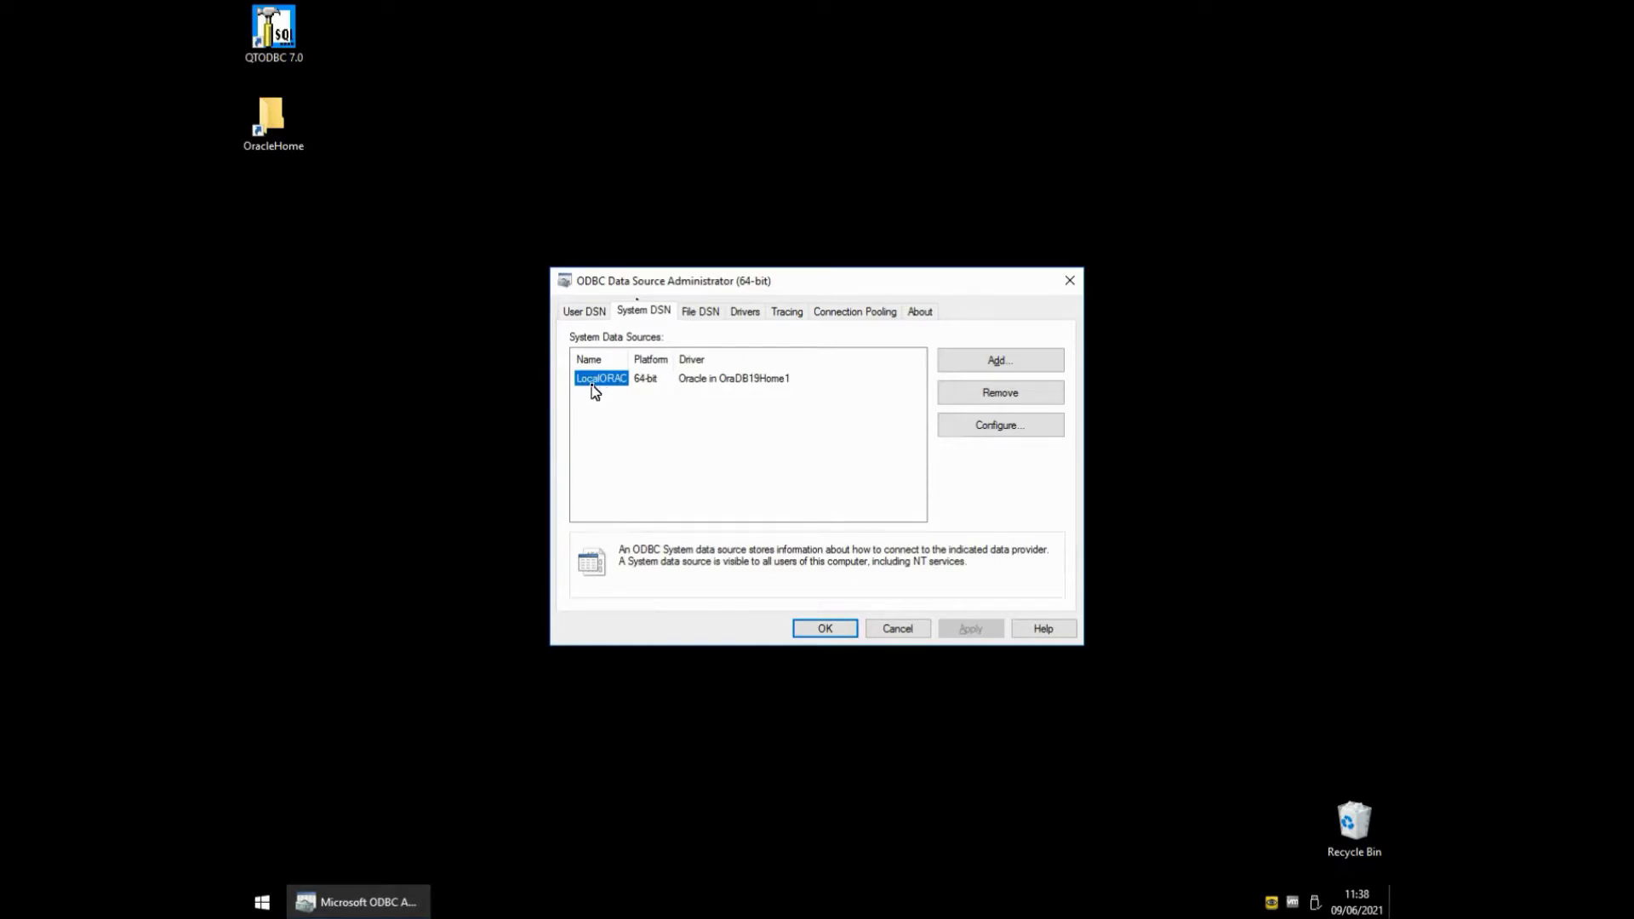
# - Test the LocalORAC connection with the account password, then close the administrator
pyautogui.click(958, 424)
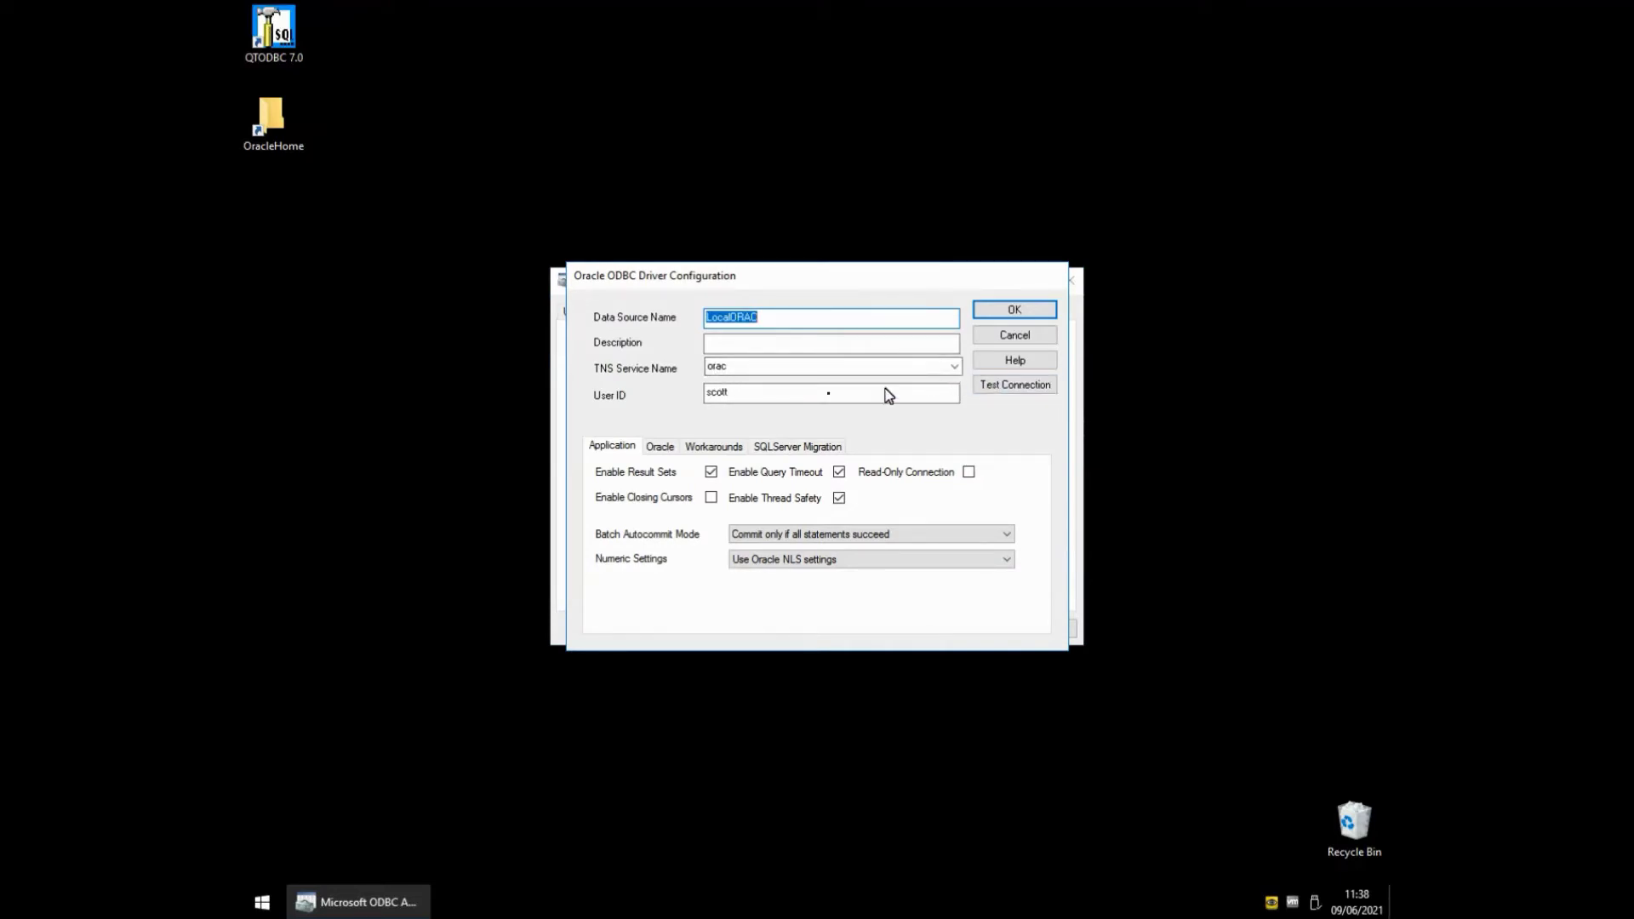
pyautogui.click(987, 391)
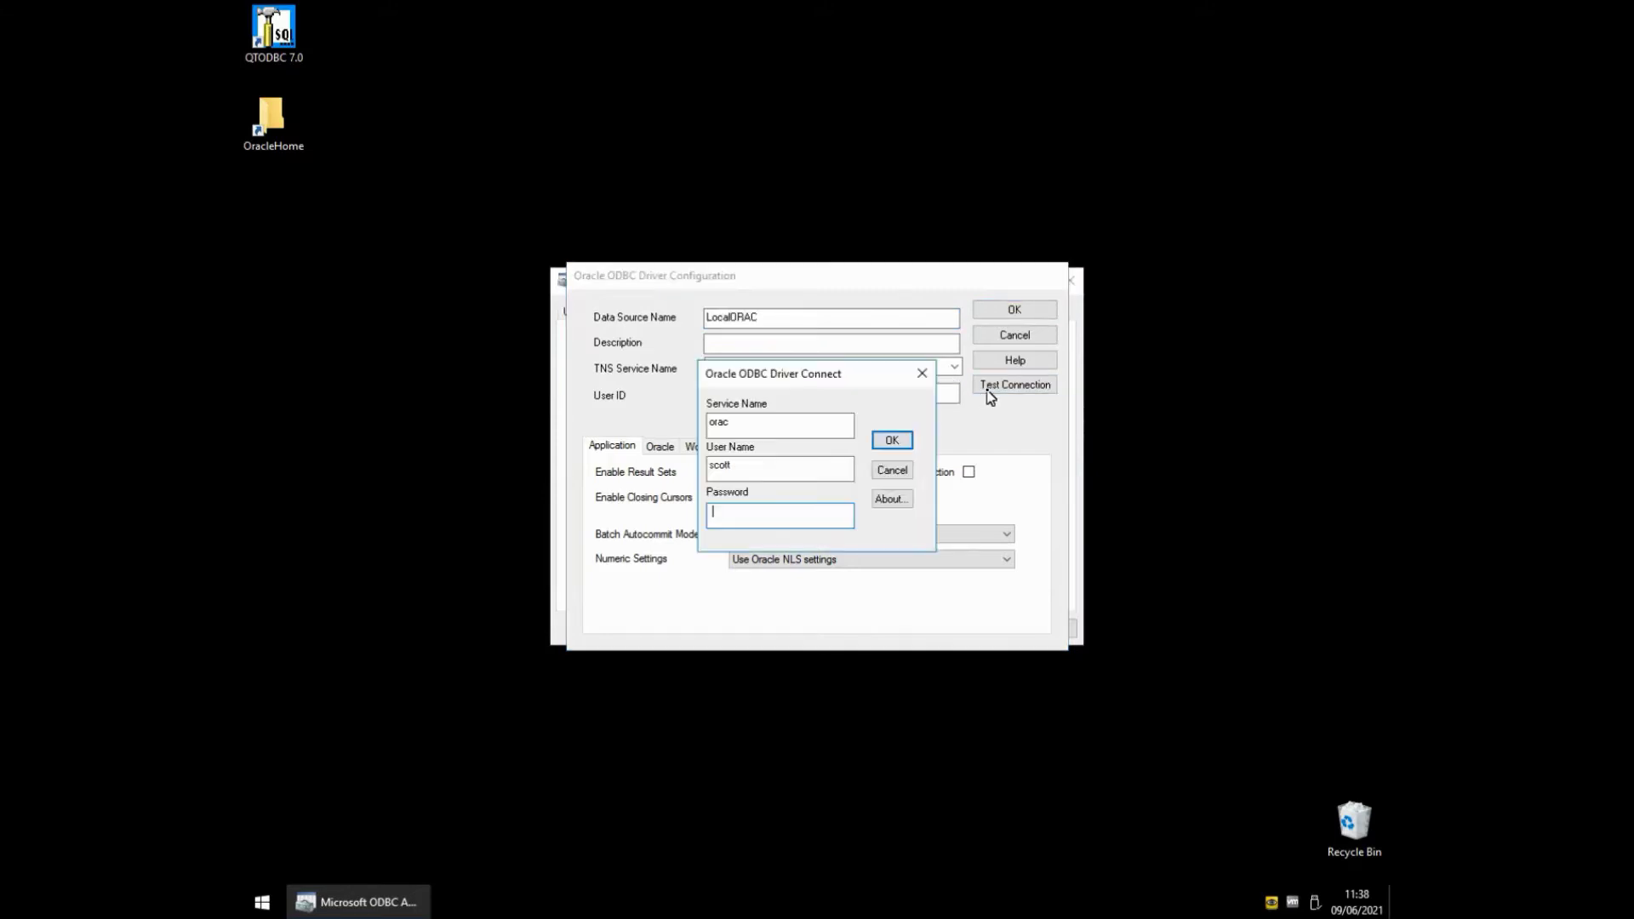
pyautogui.write('tiger')
pyautogui.press('Return')
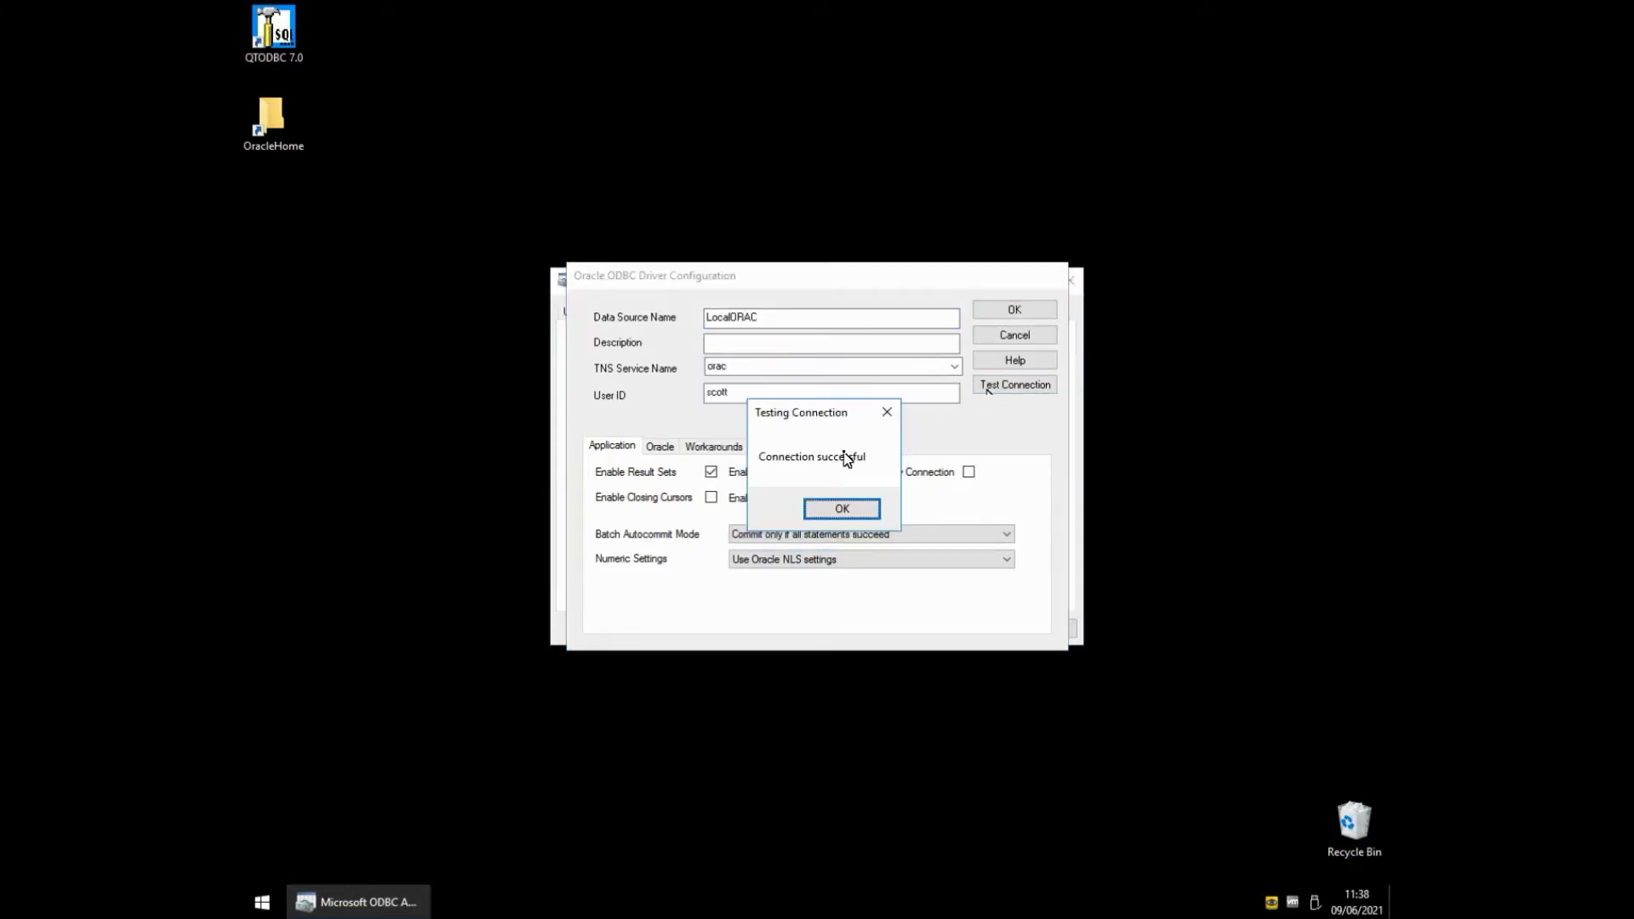
pyautogui.click(852, 511)
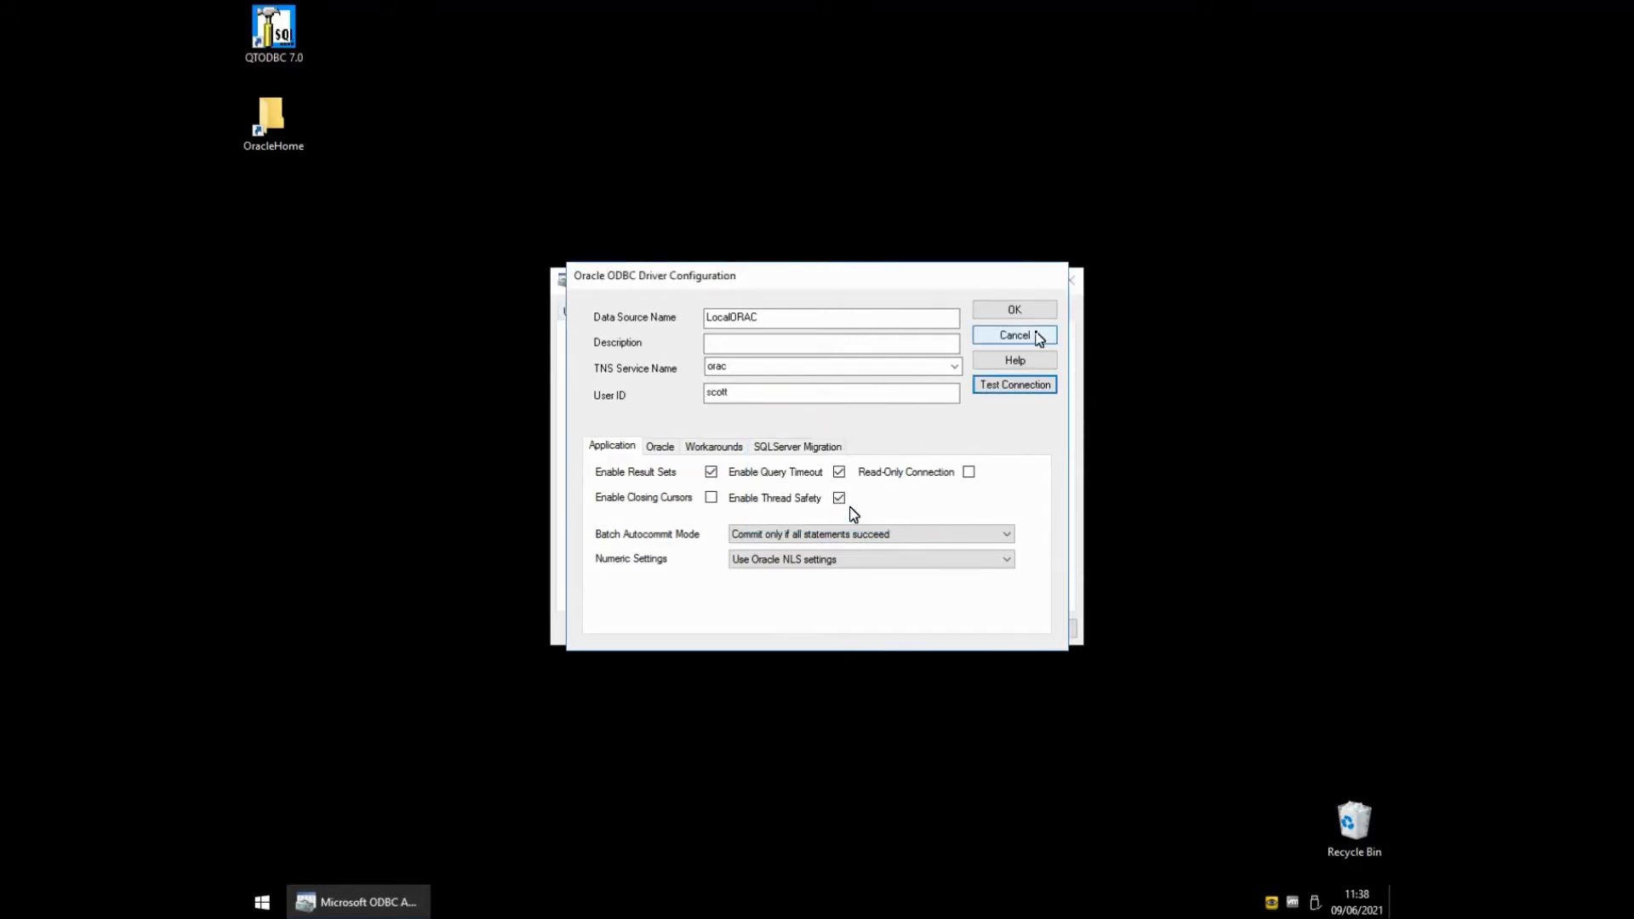
pyautogui.click(1032, 335)
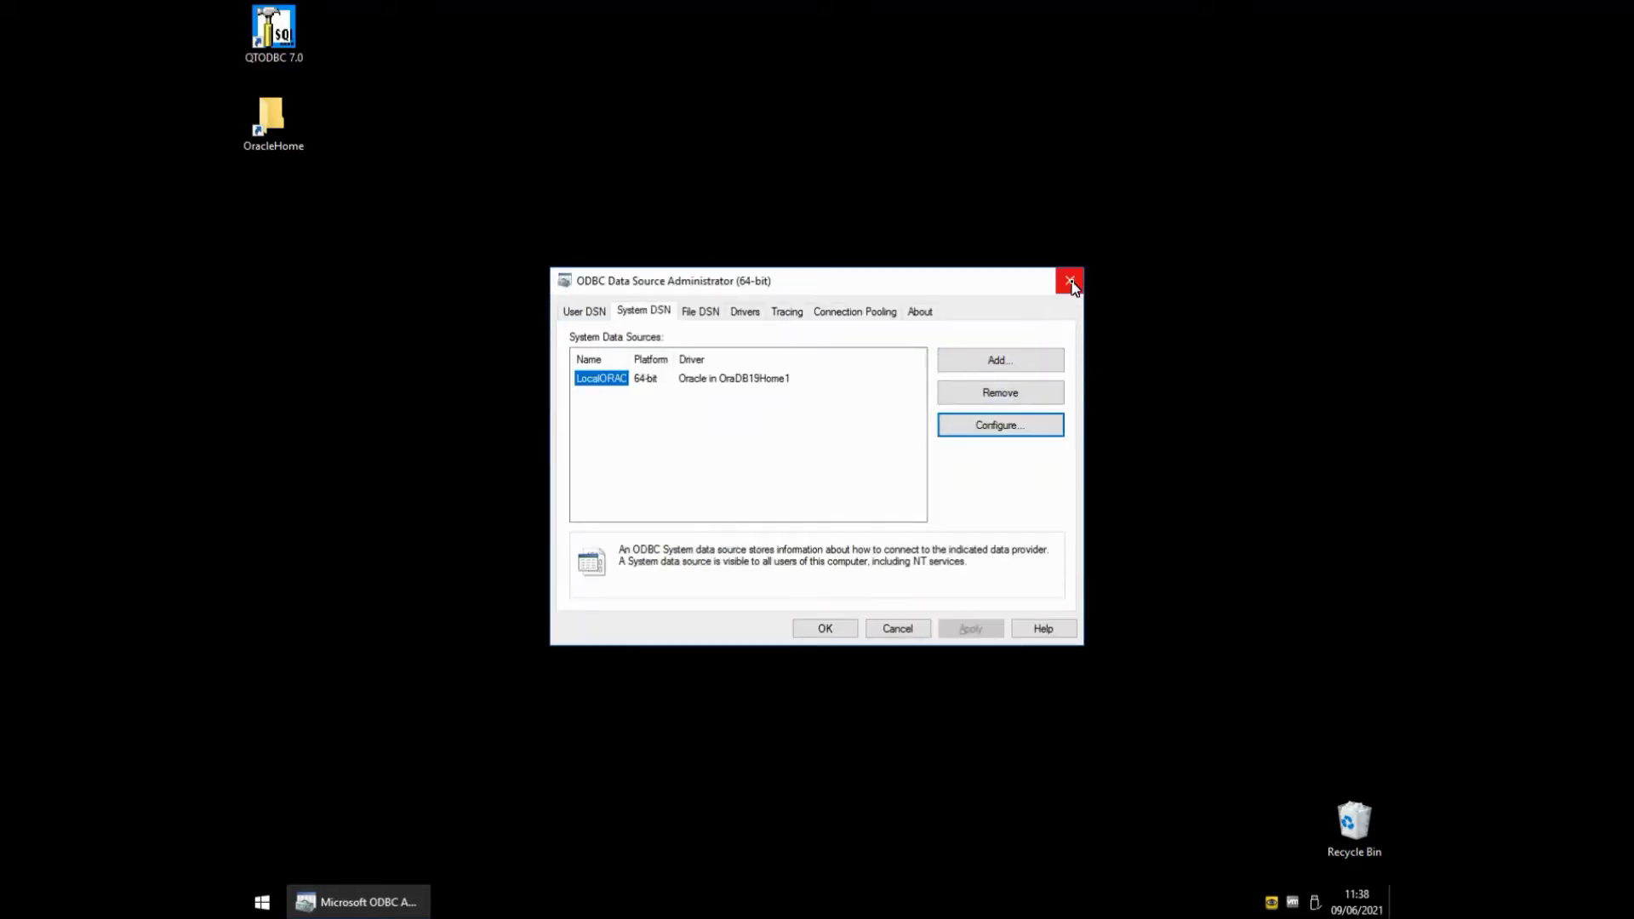
pyautogui.click(1071, 282)
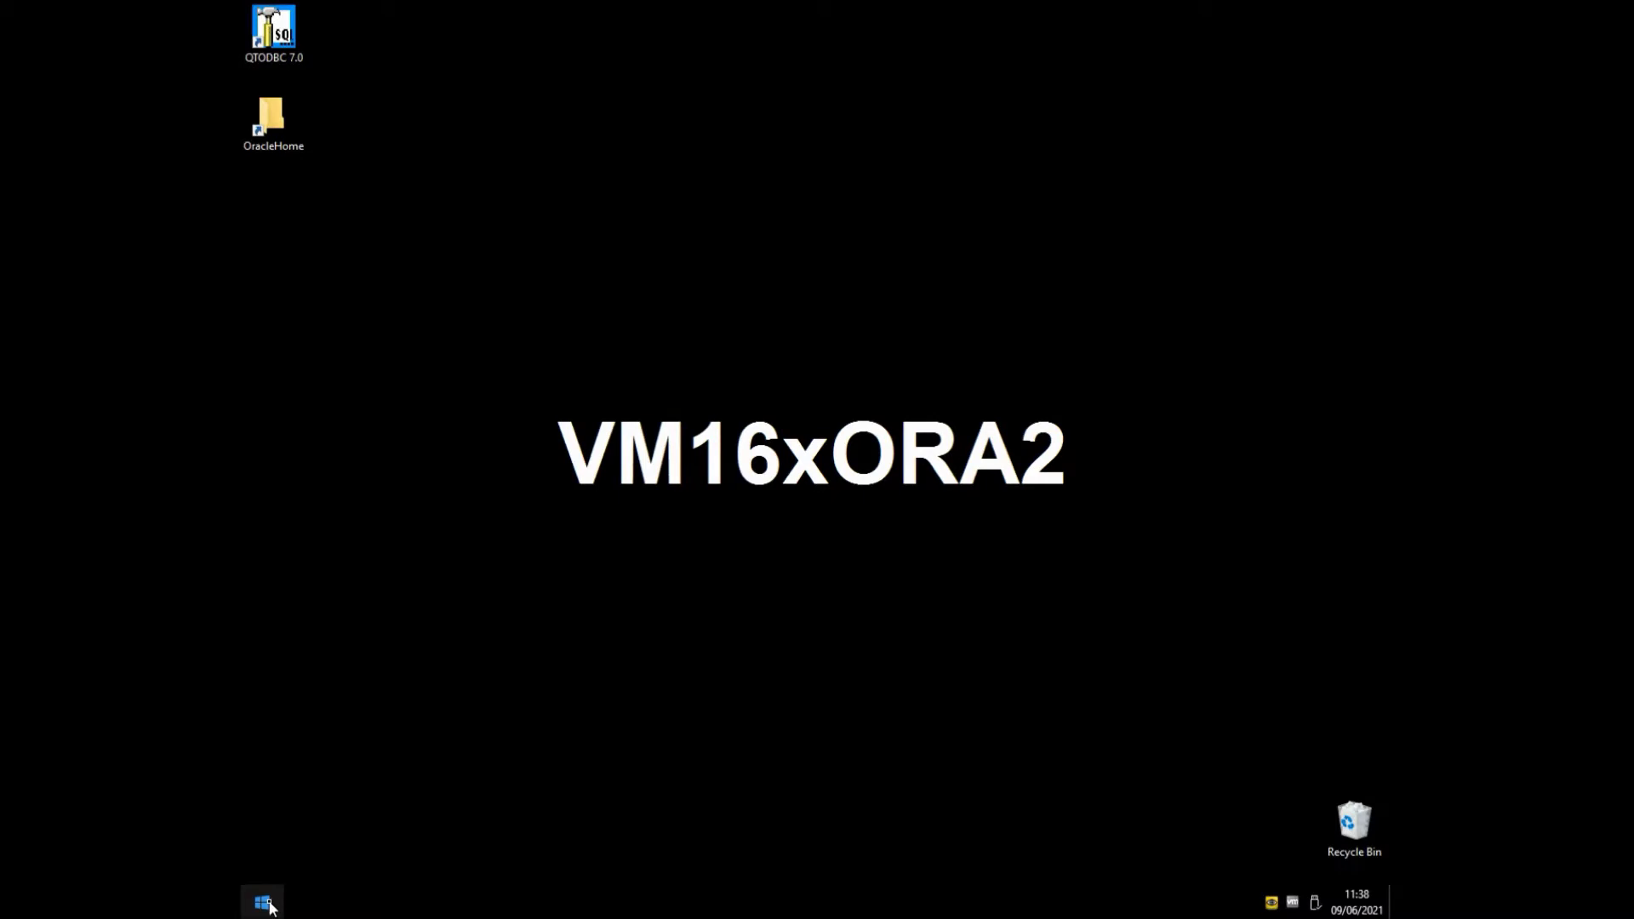
# - Launch Design Studio and expand OracleJDBC's Type Trees, Map Files and Database Files folders
pyautogui.click(271, 904)
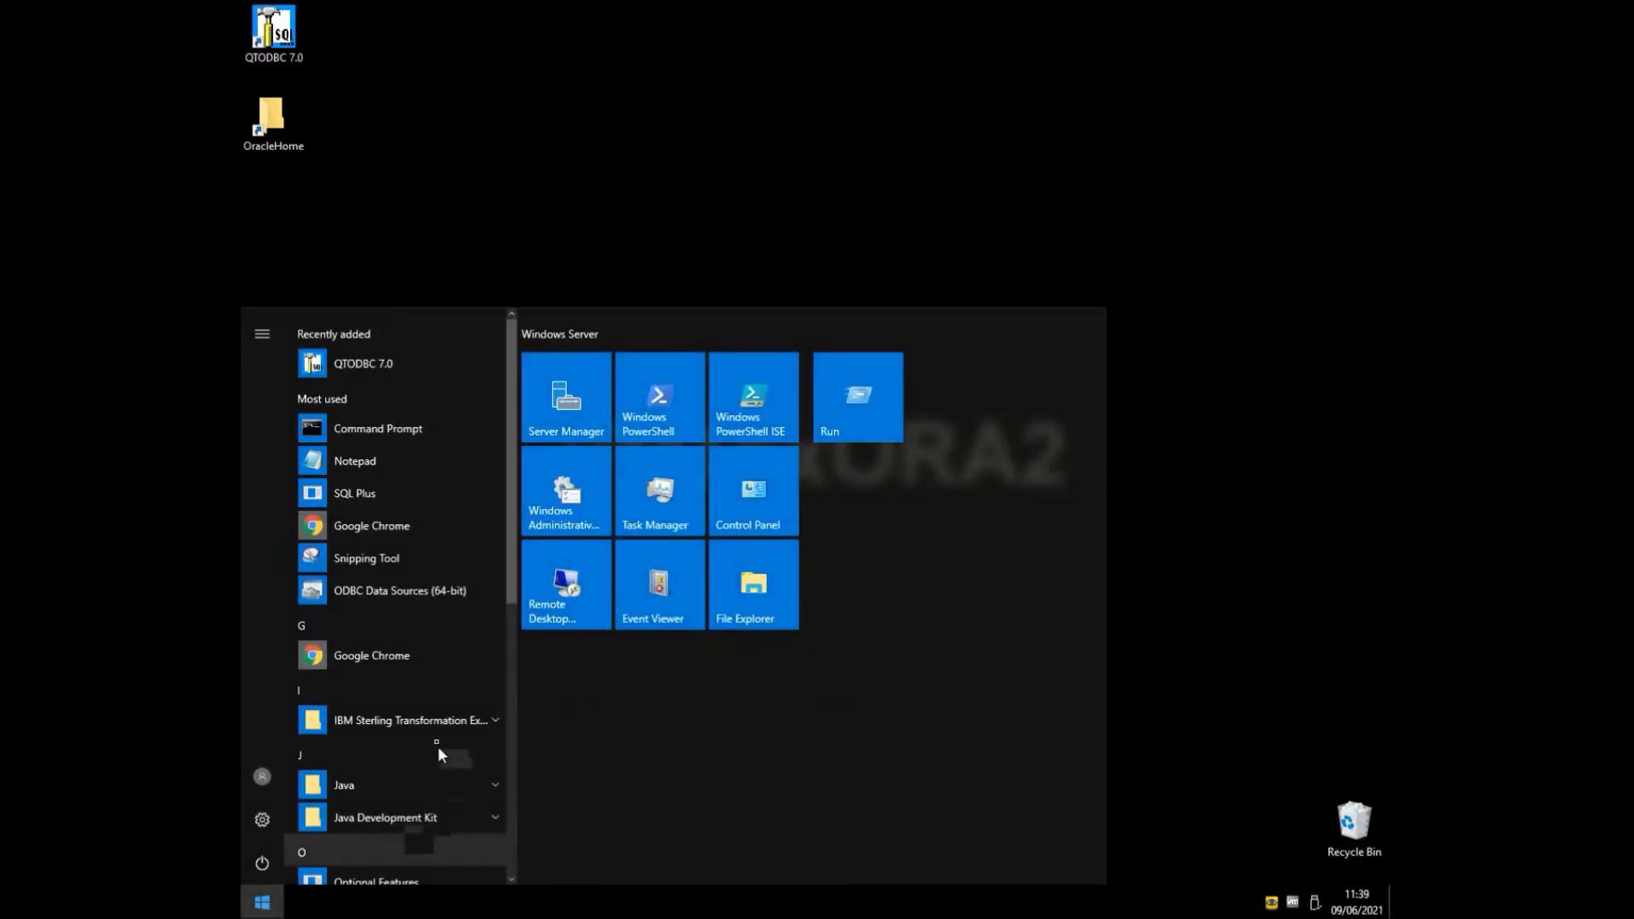
pyautogui.click(430, 722)
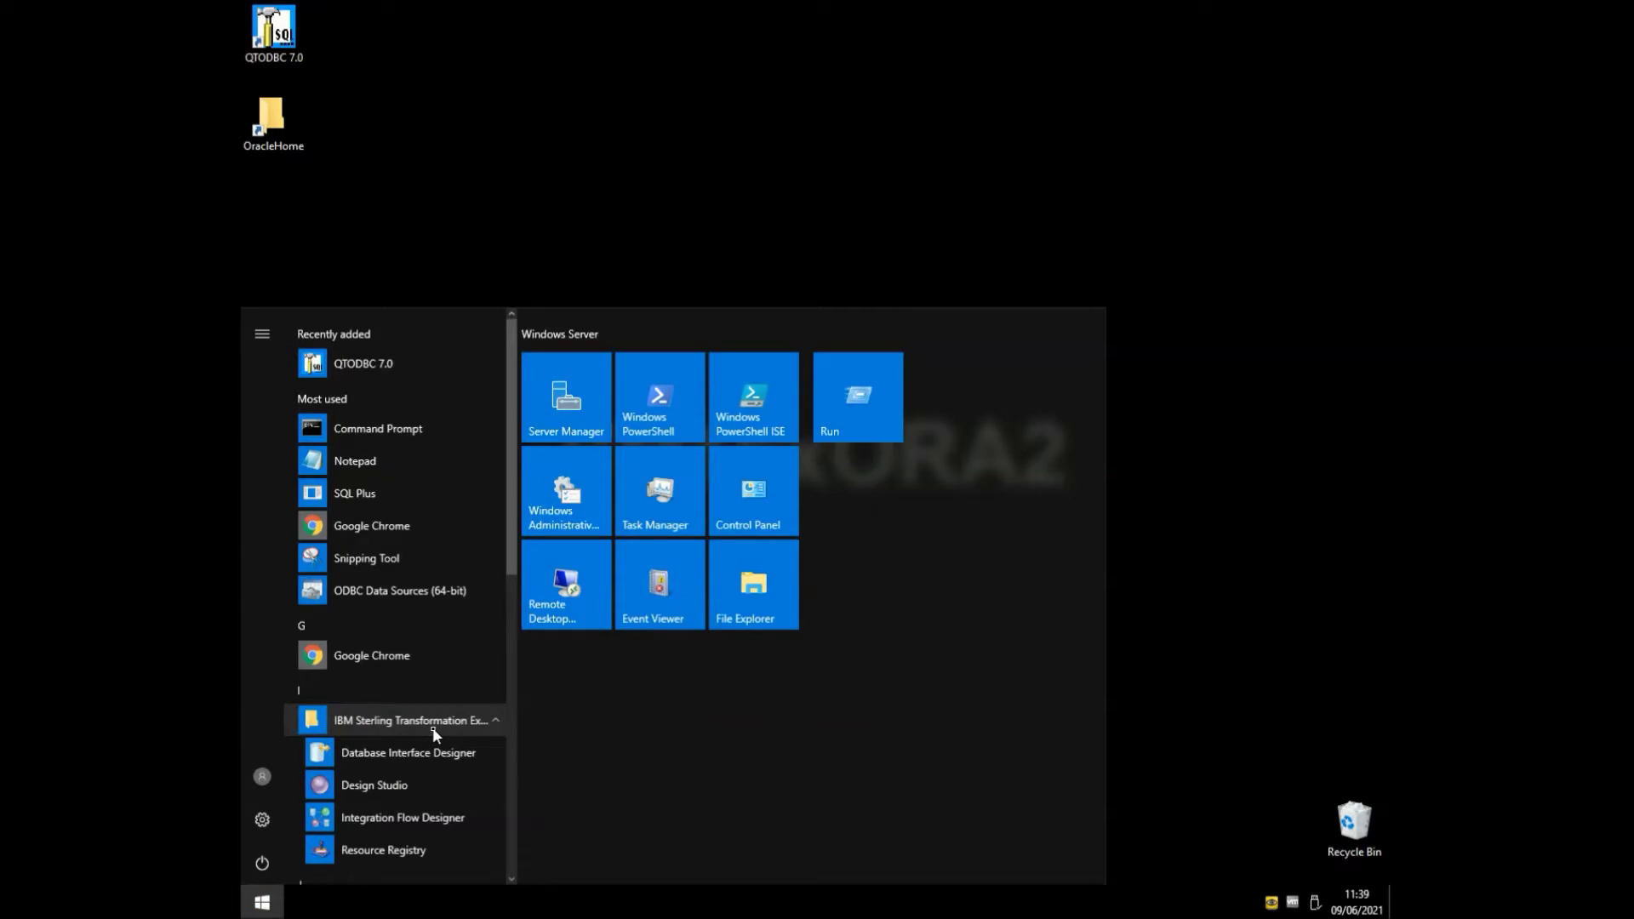
pyautogui.click(388, 782)
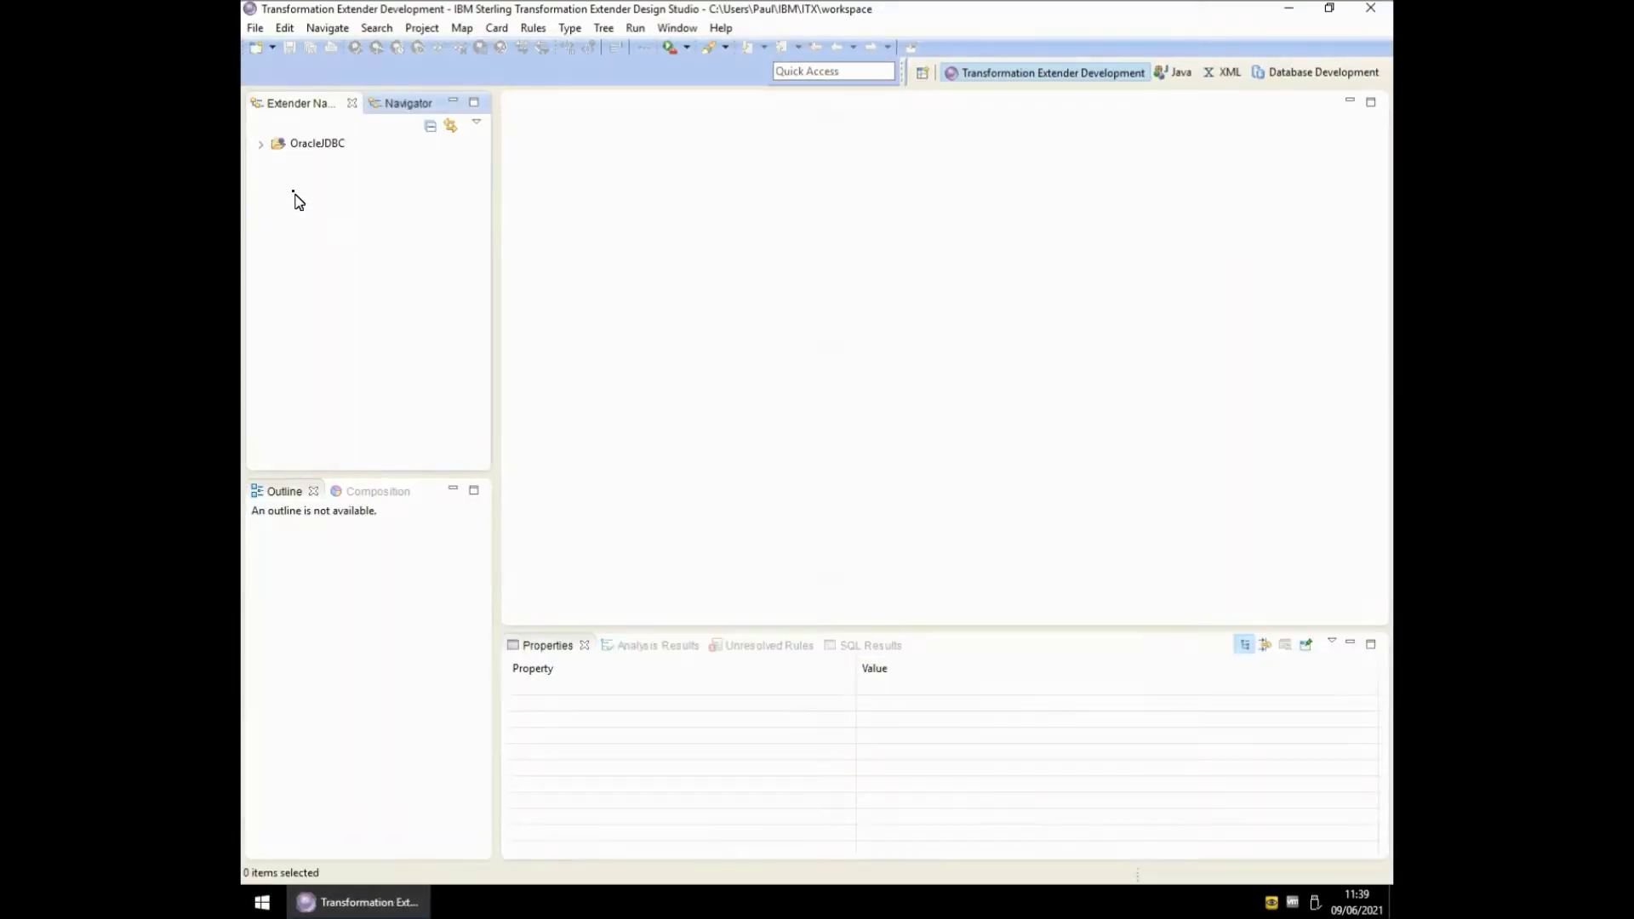
pyautogui.click(260, 143)
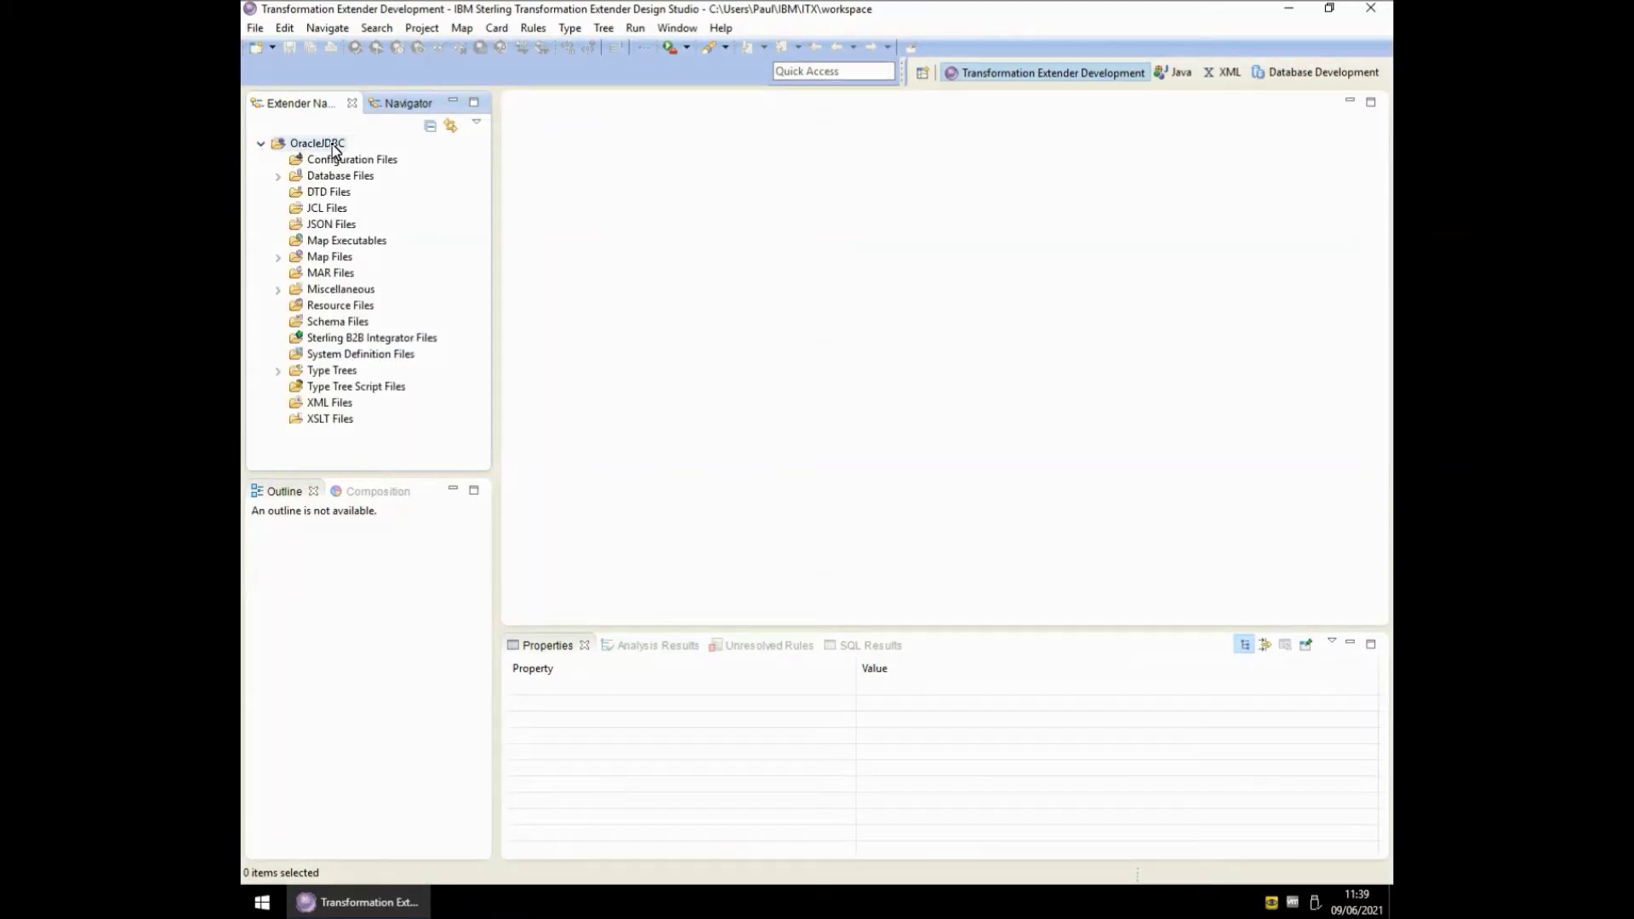
pyautogui.click(278, 371)
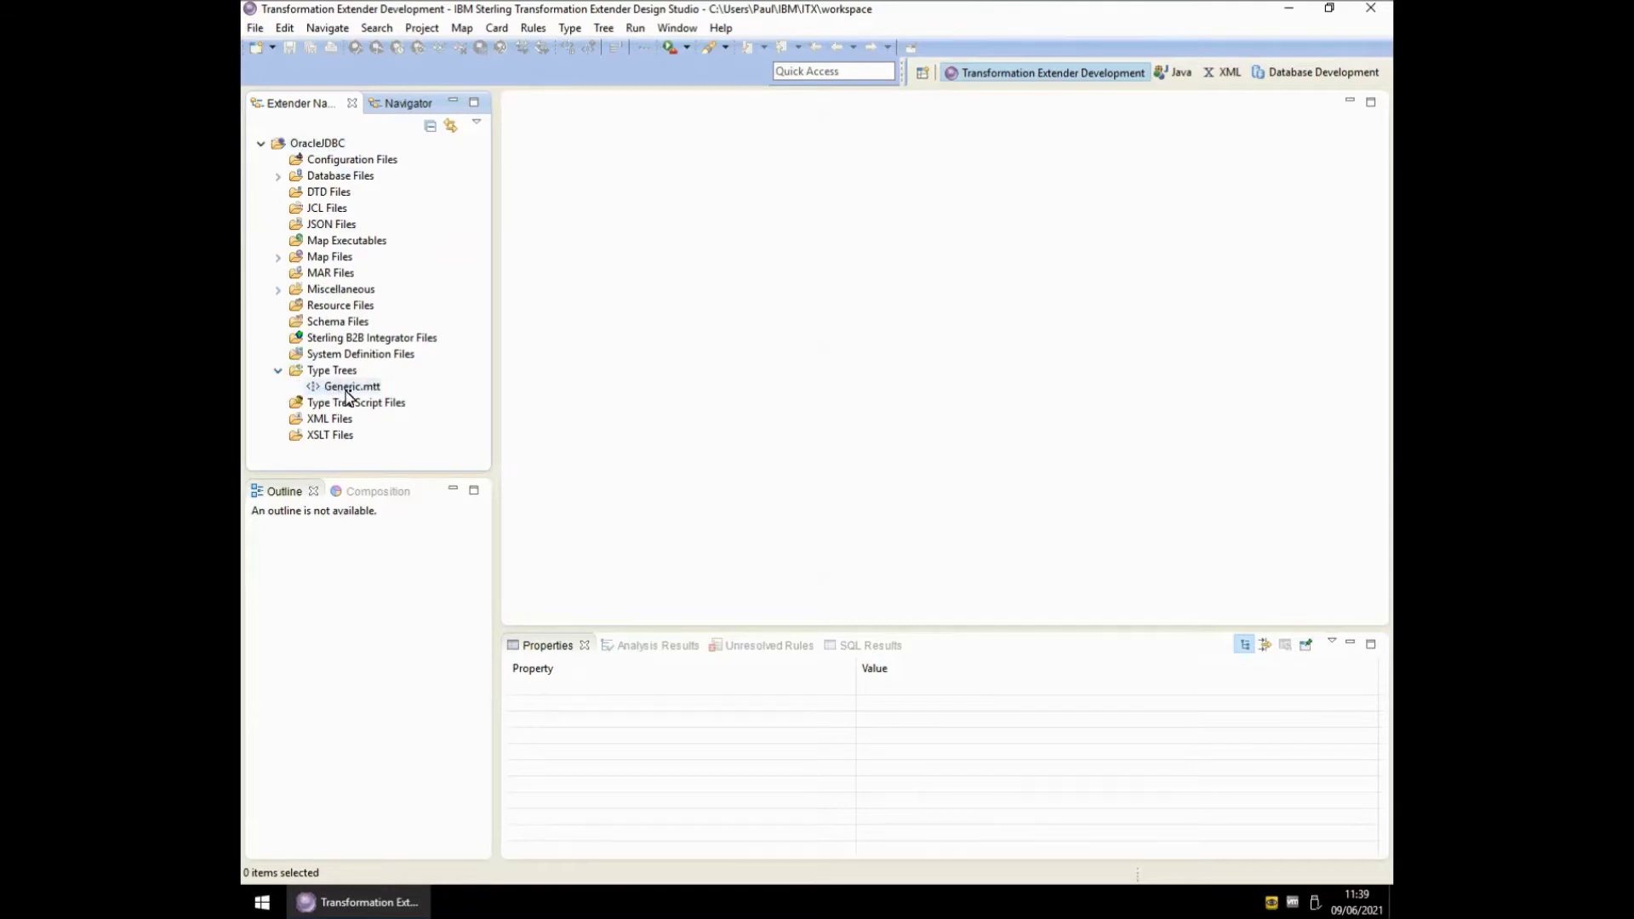
pyautogui.click(279, 258)
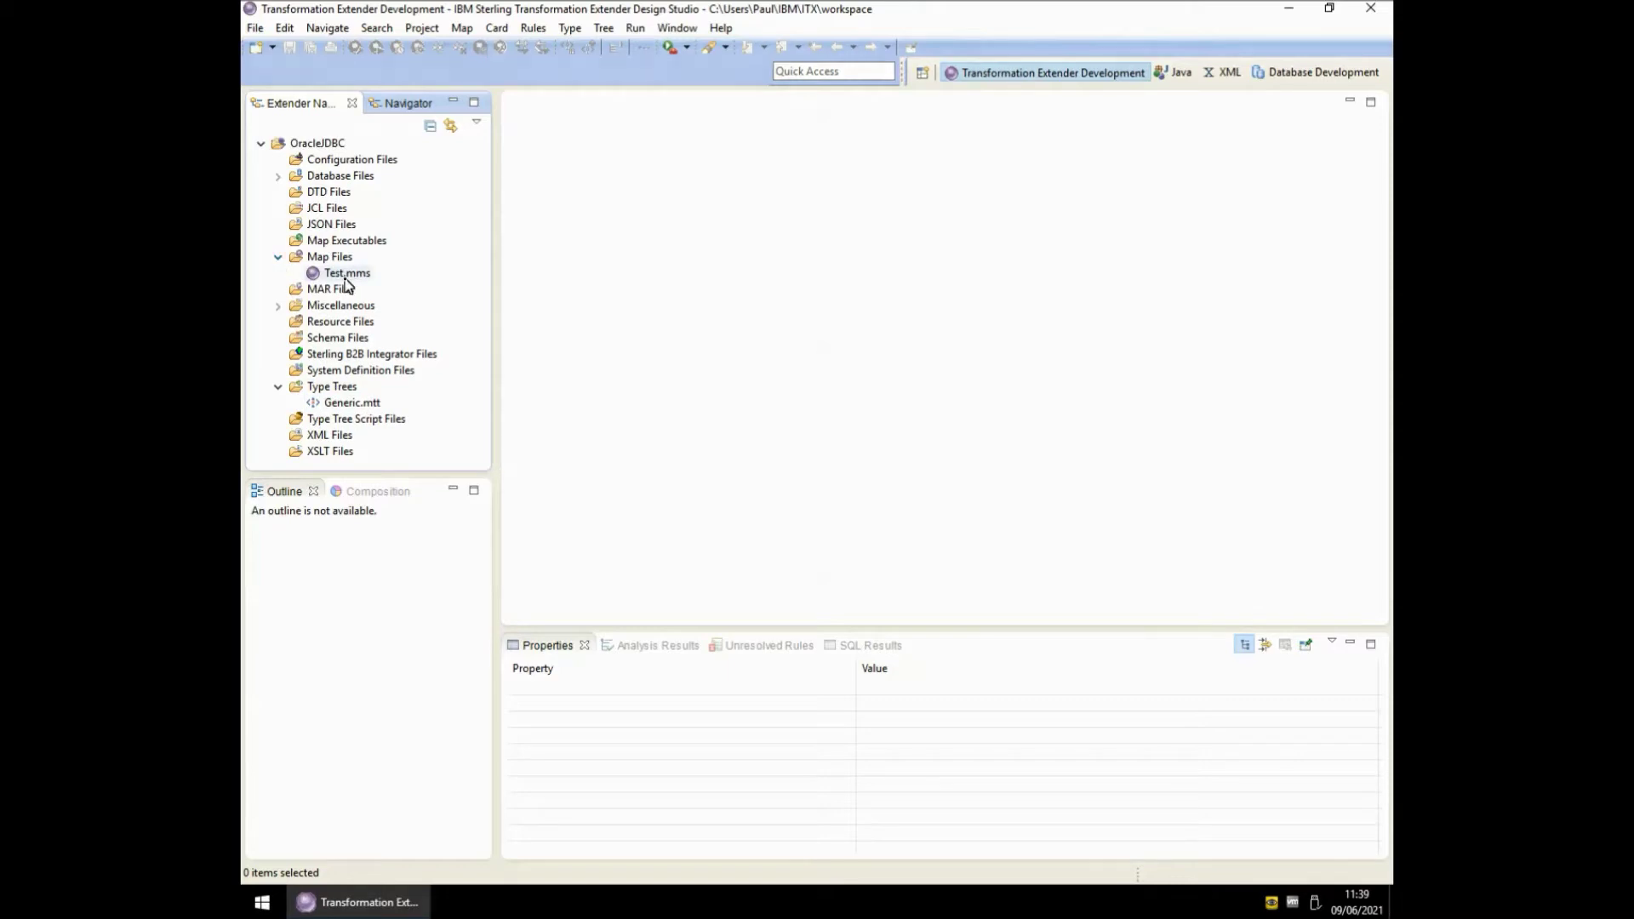
pyautogui.click(277, 176)
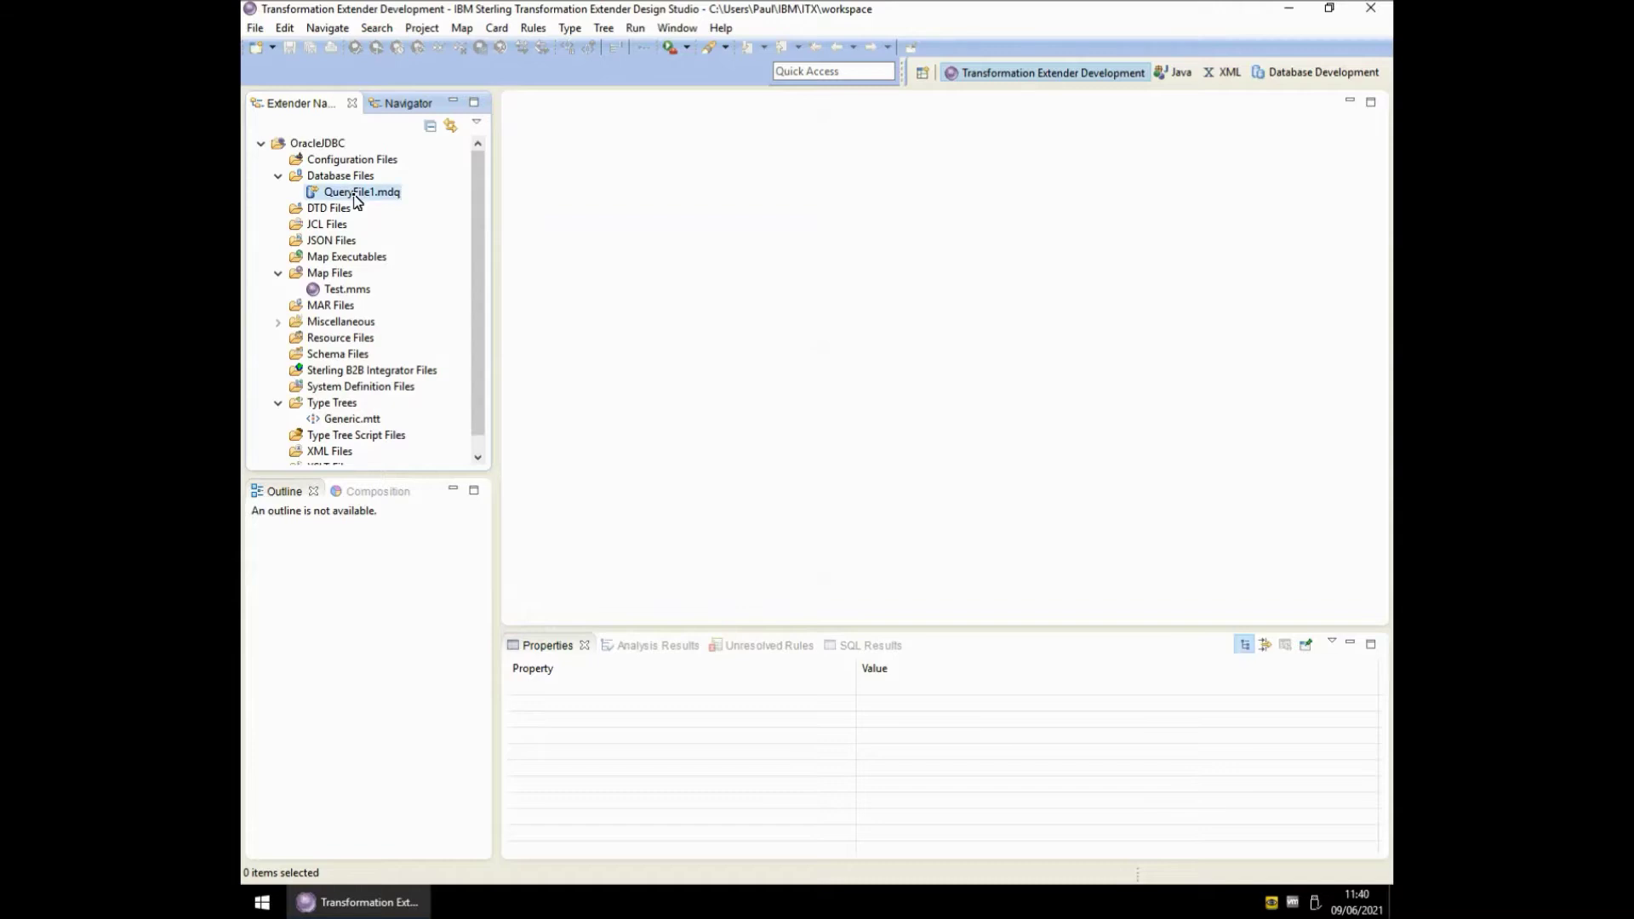
# - Open QueryFile1.mdq and review TestODBC's adapter, data source and security settings
pyautogui.doubleClick(356, 194)
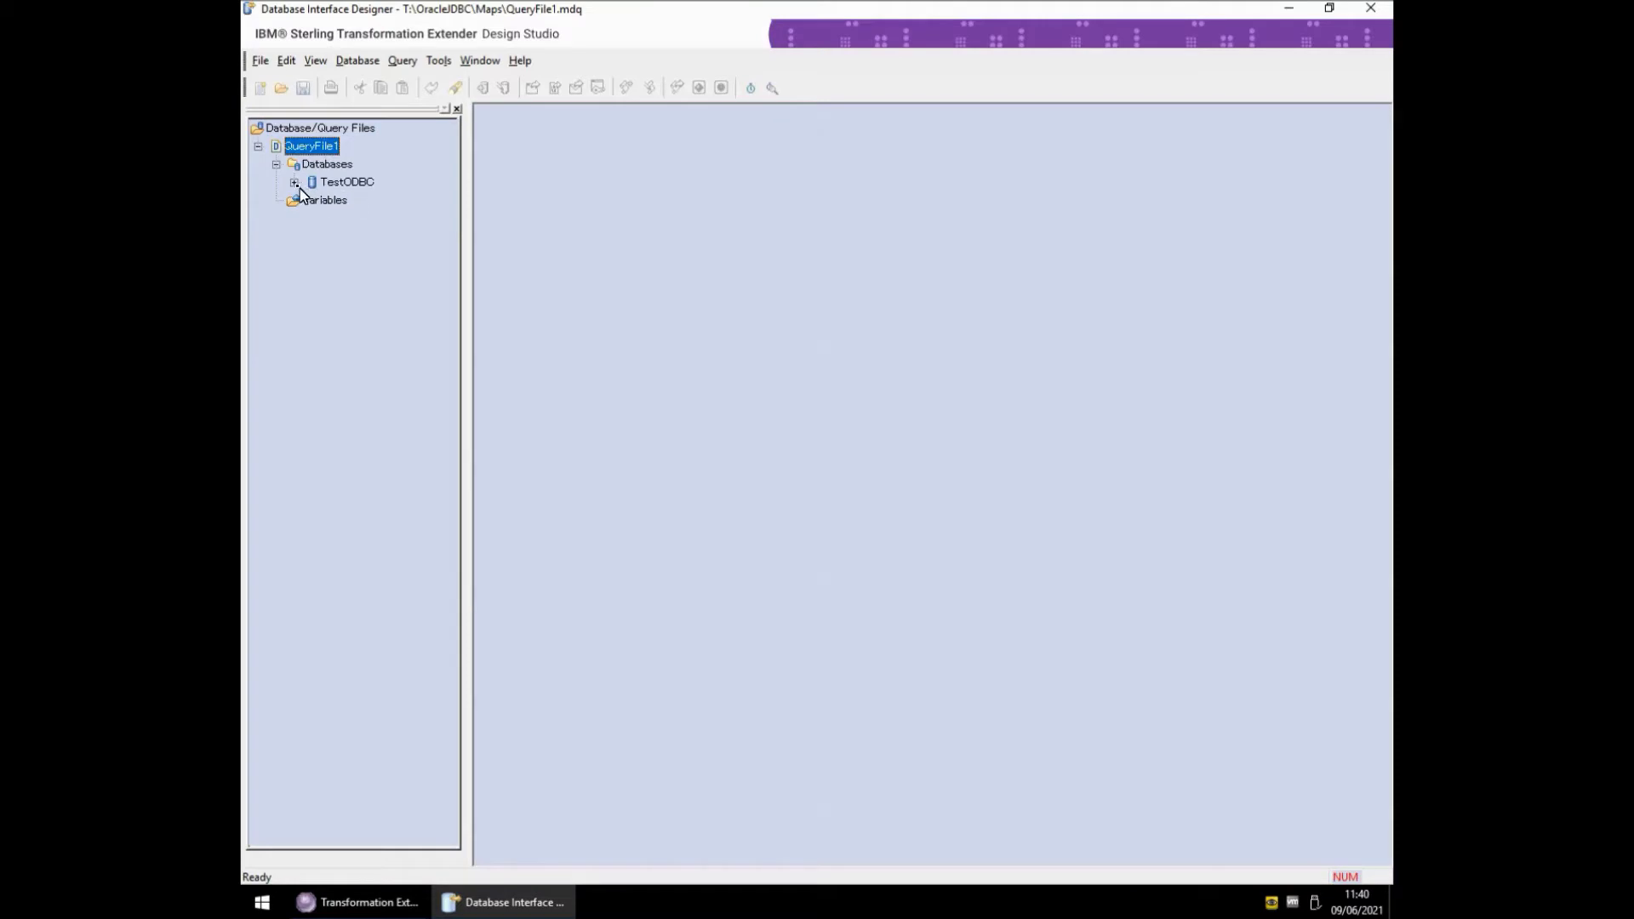
pyautogui.click(294, 183)
pyautogui.doubleClick(349, 183)
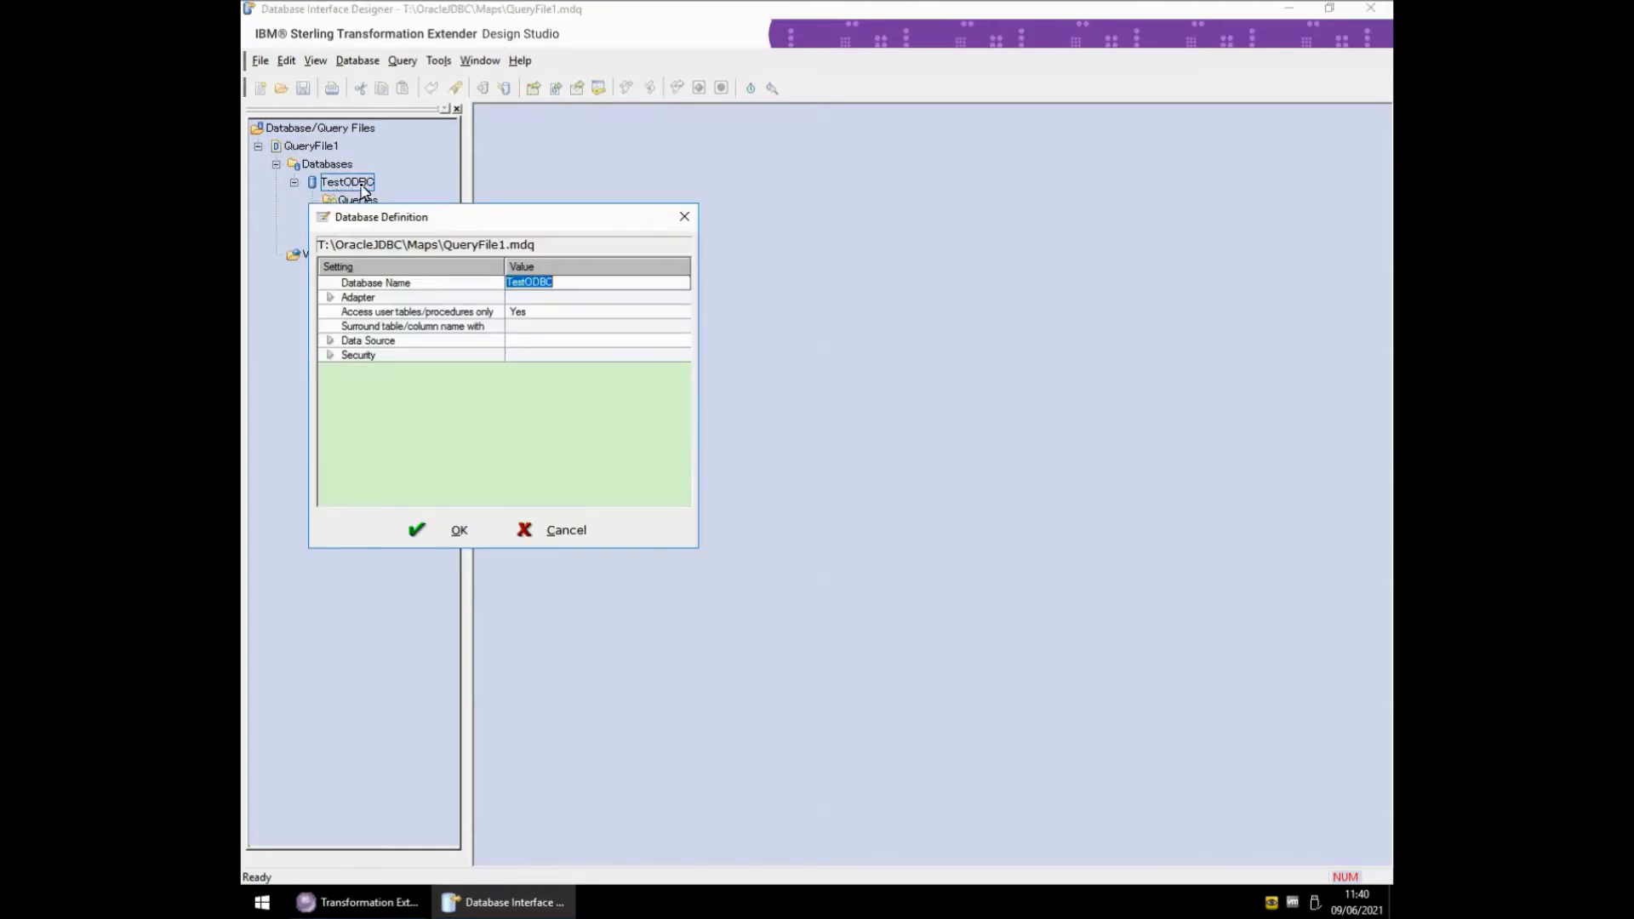
pyautogui.click(330, 298)
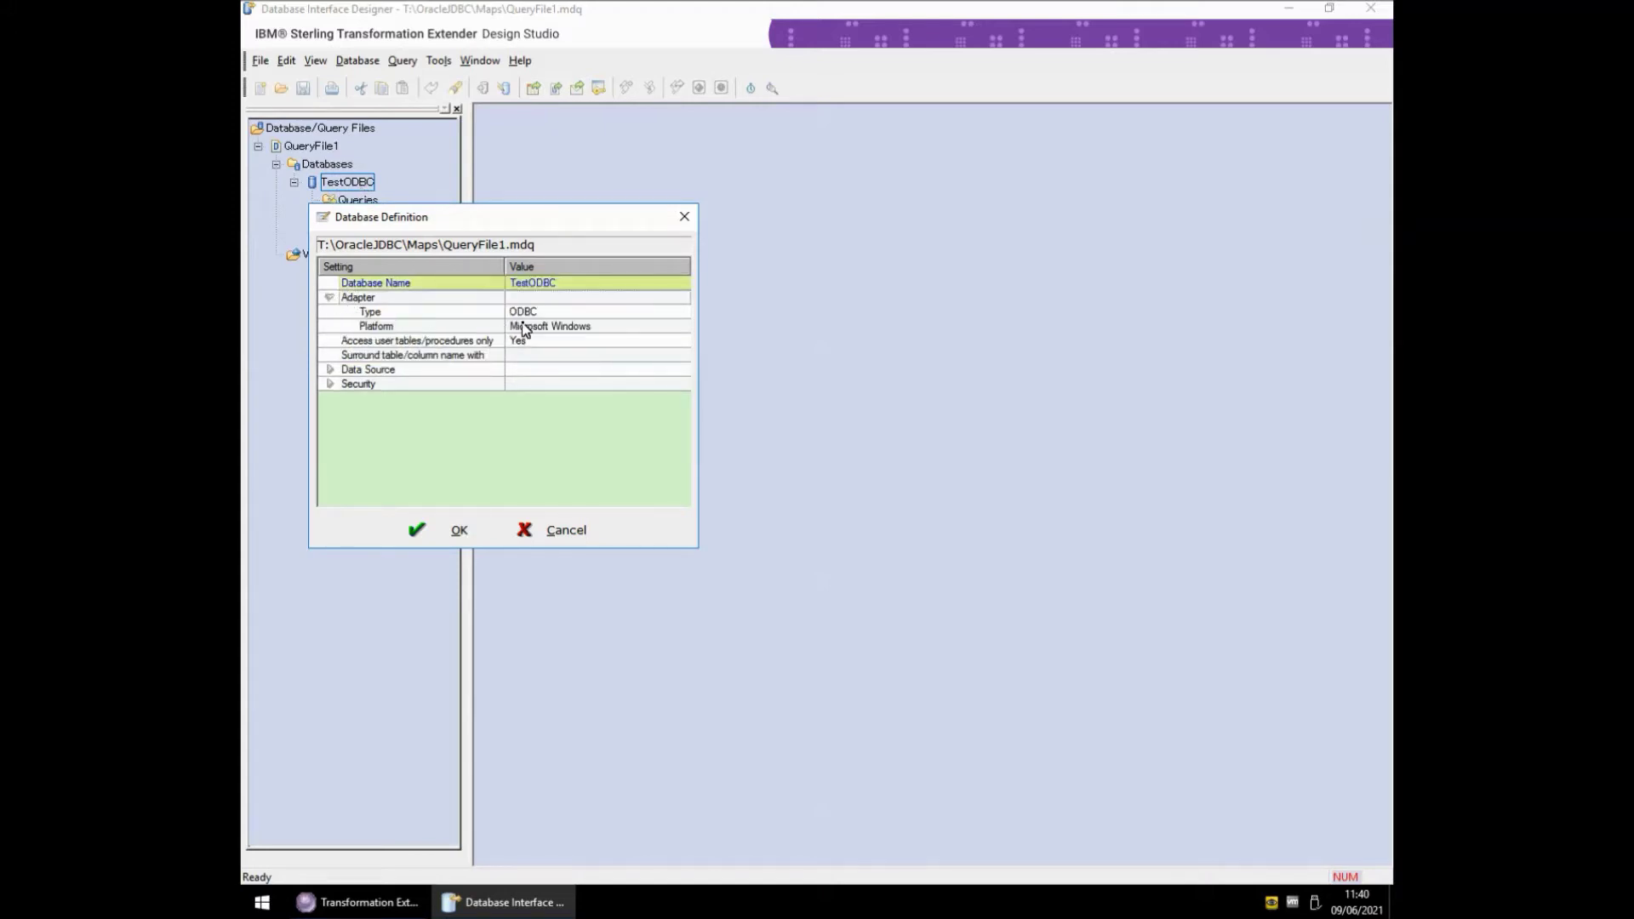
pyautogui.click(330, 370)
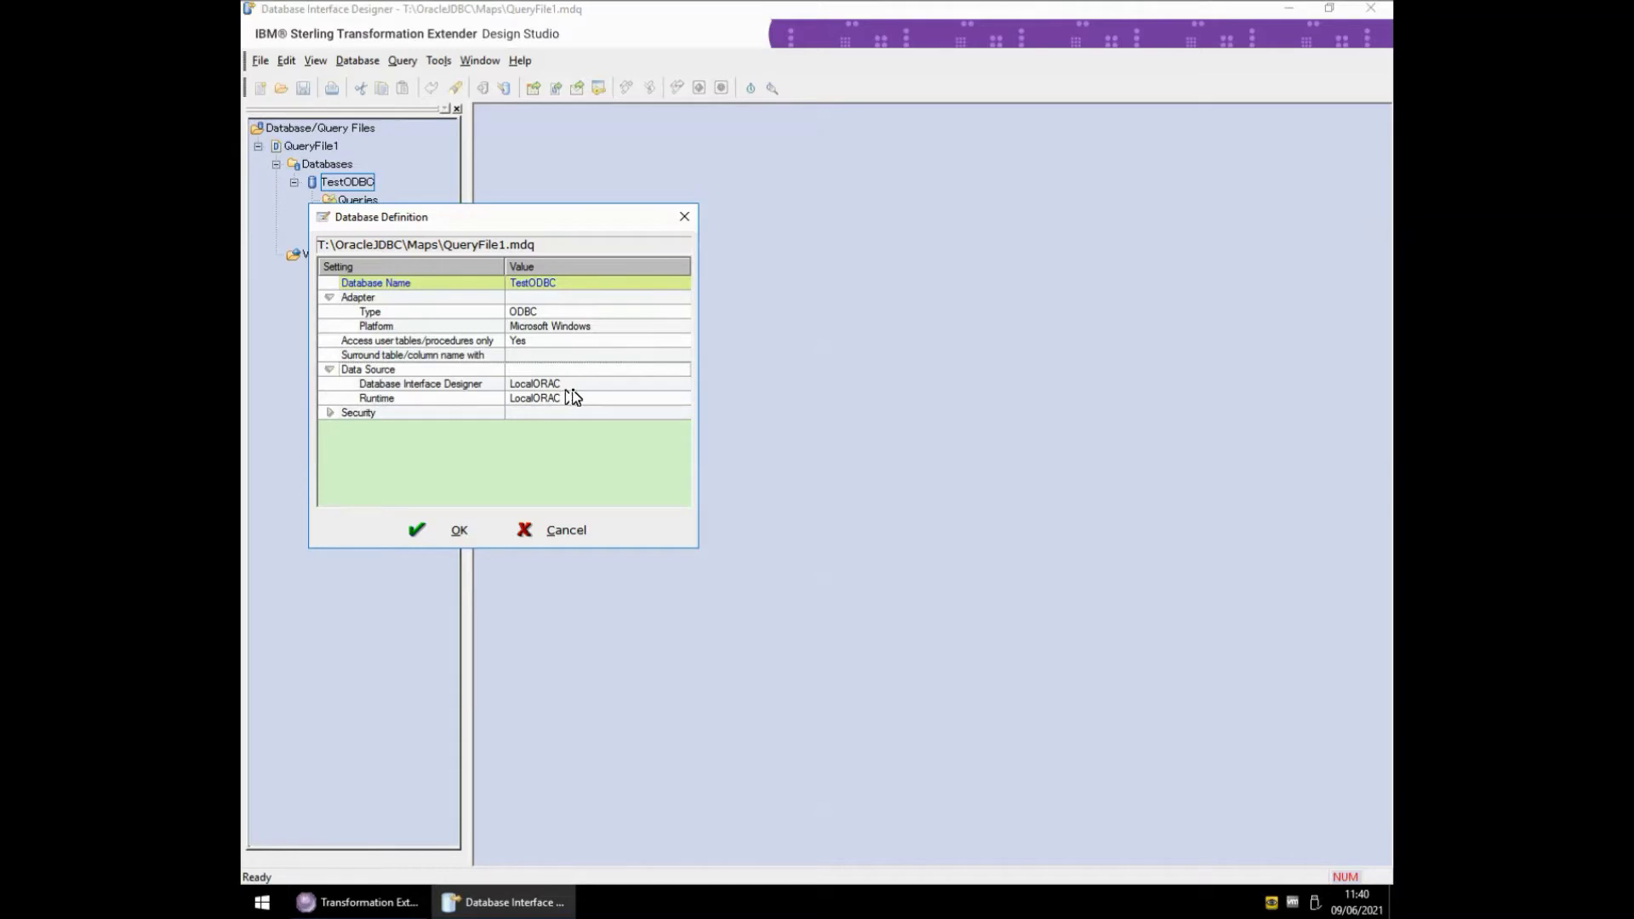
pyautogui.click(331, 413)
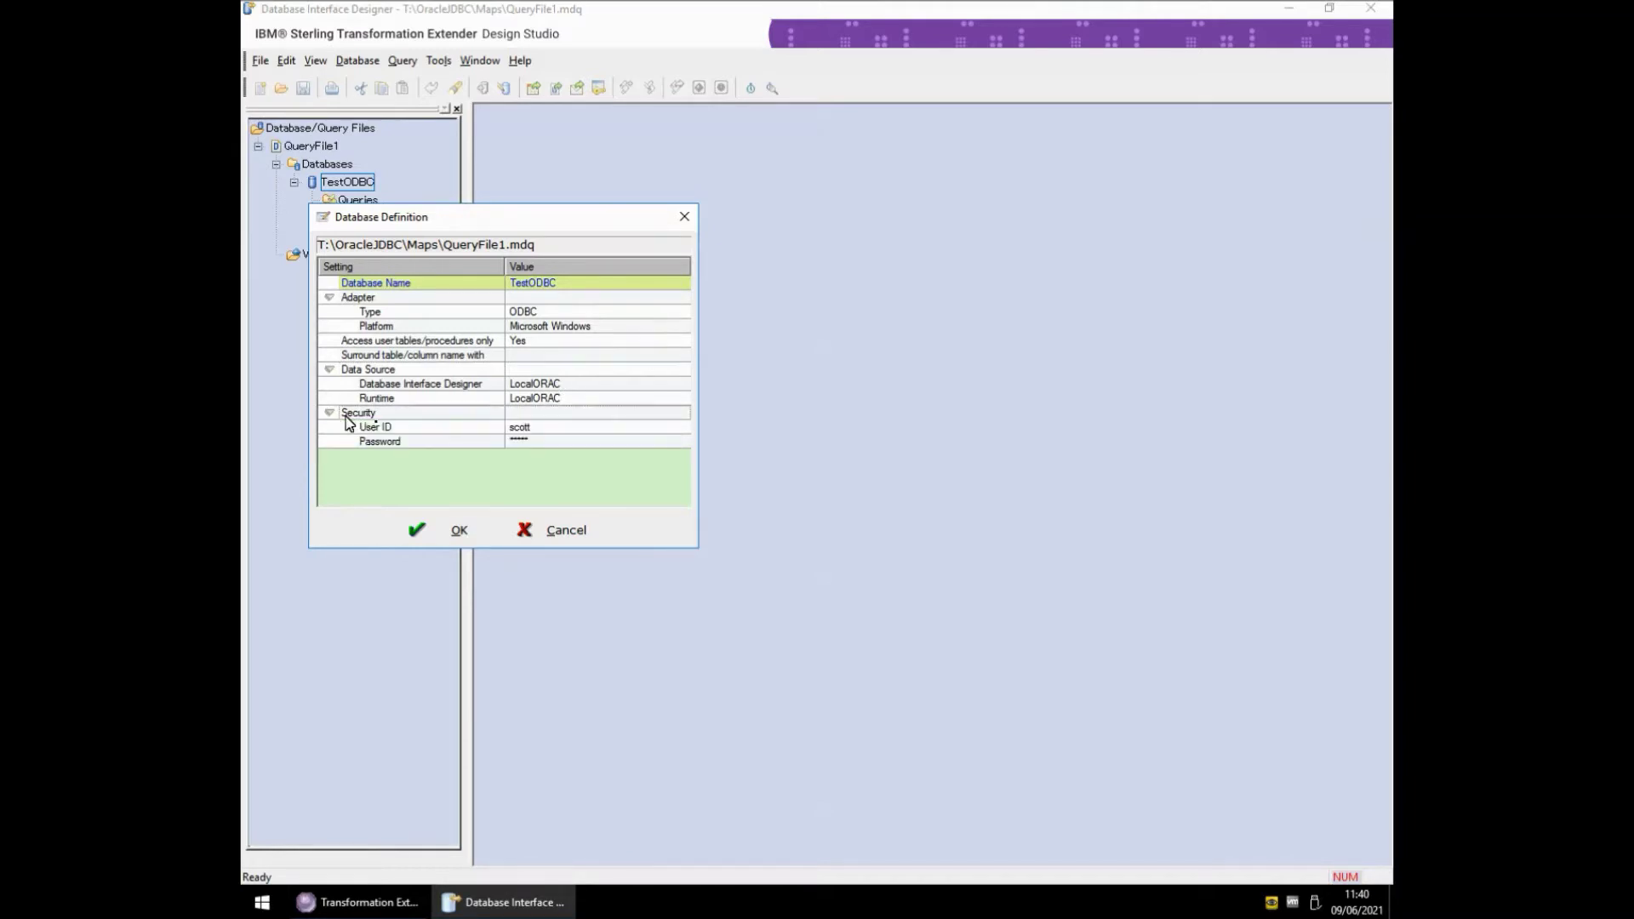
pyautogui.click(555, 531)
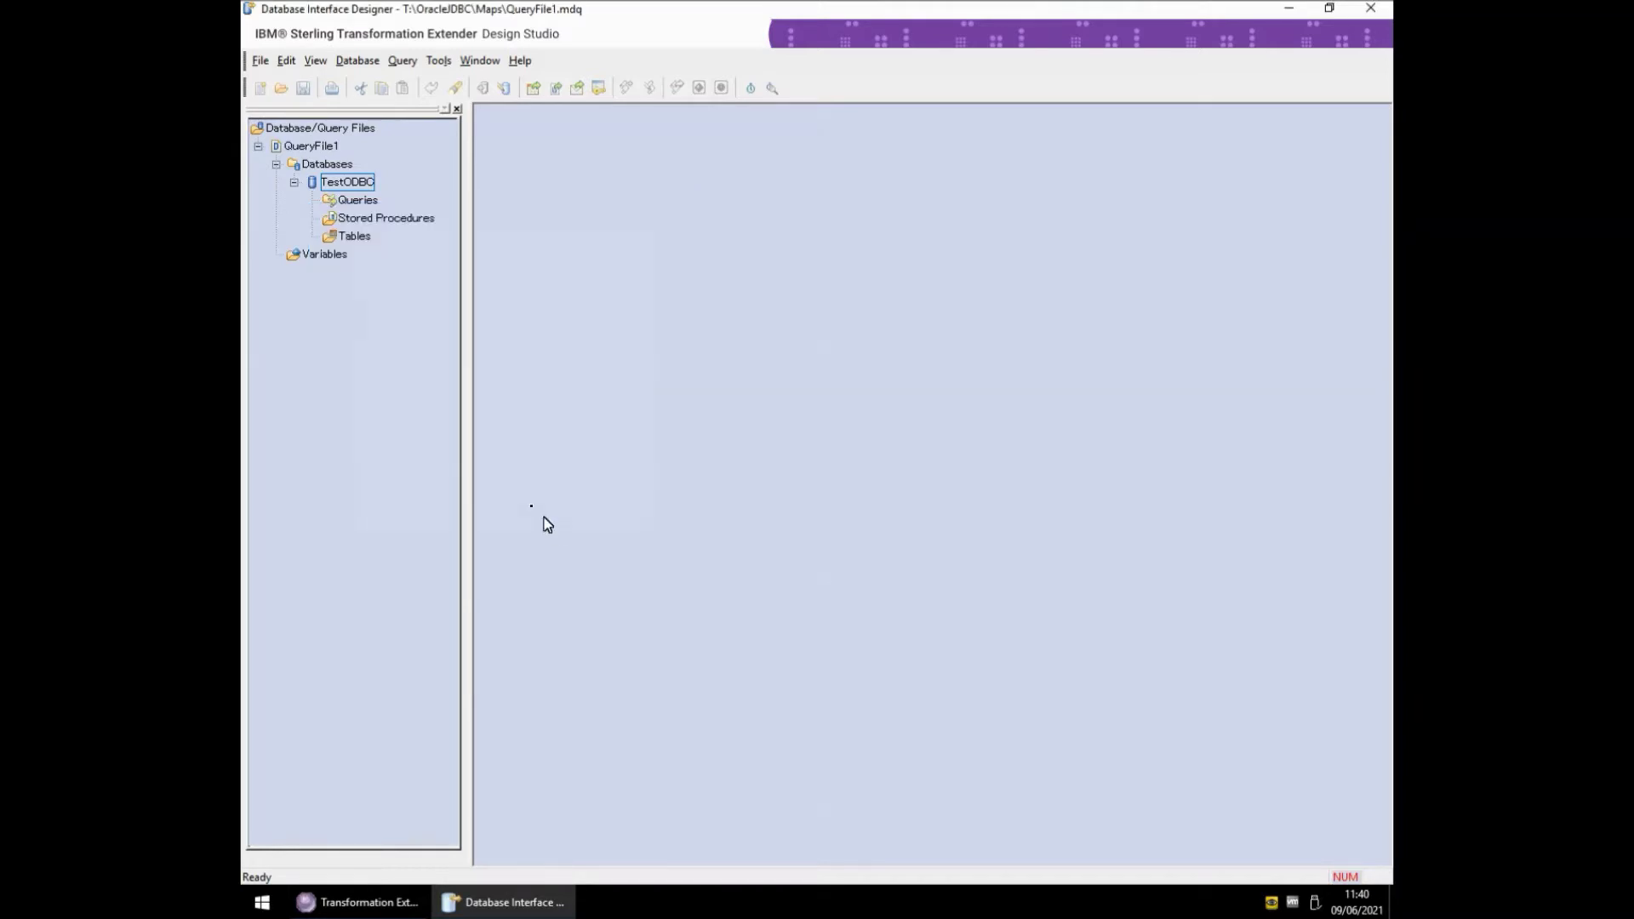
# - Open type tree generation for TestODBC's Tables and close it without generating
pyautogui.click(353, 237)
pyautogui.doubleClick(349, 242)
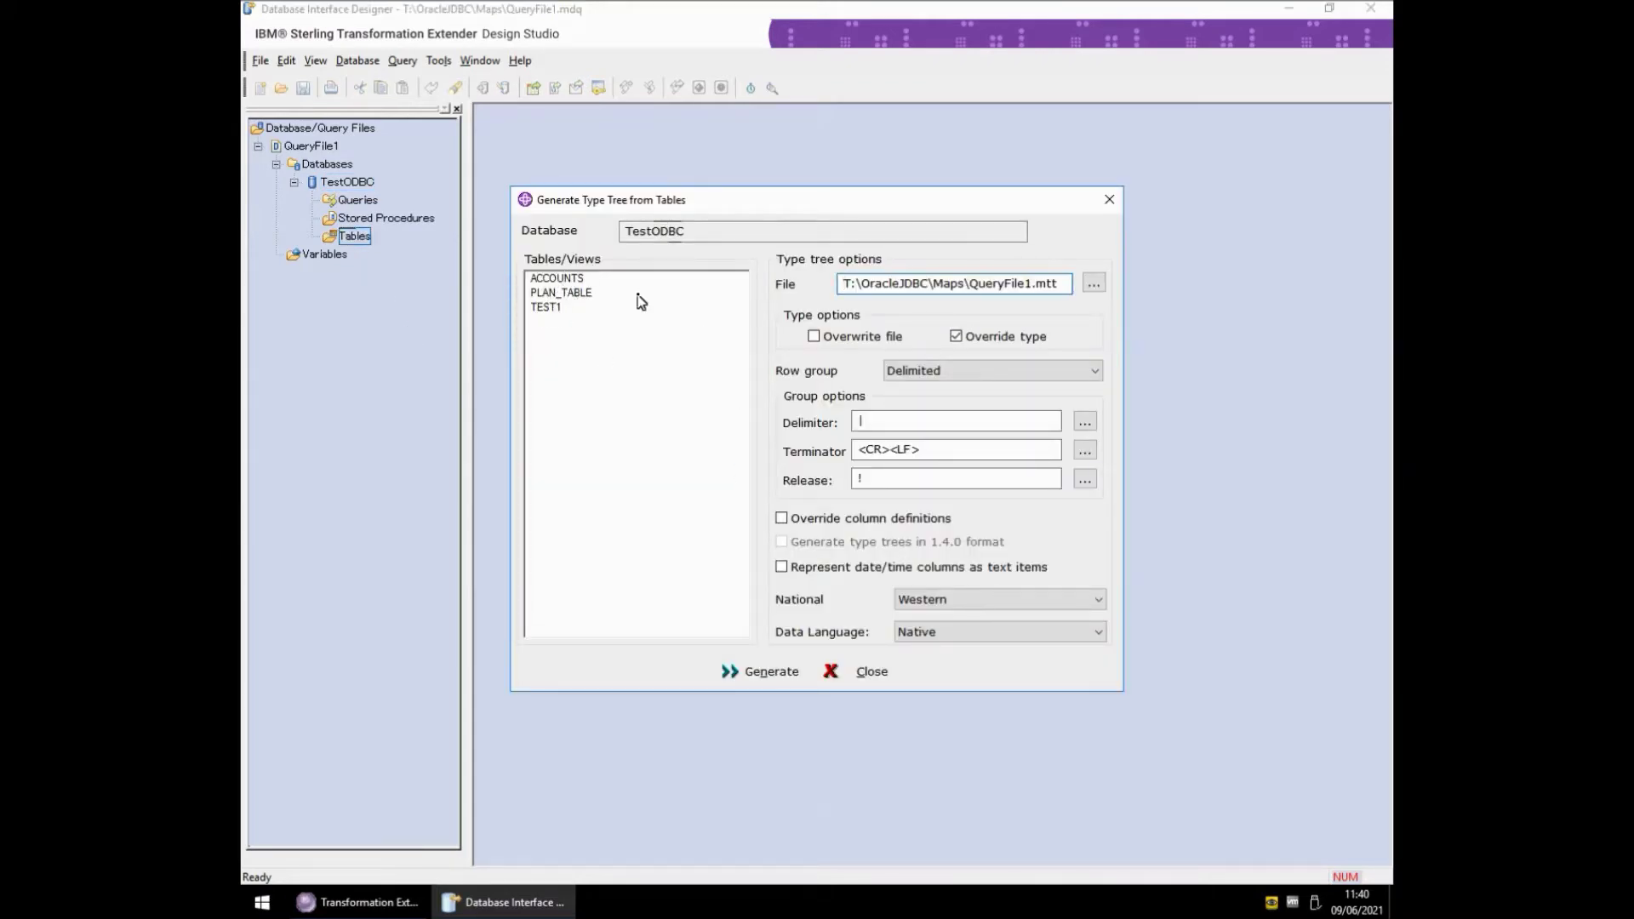
pyautogui.click(870, 674)
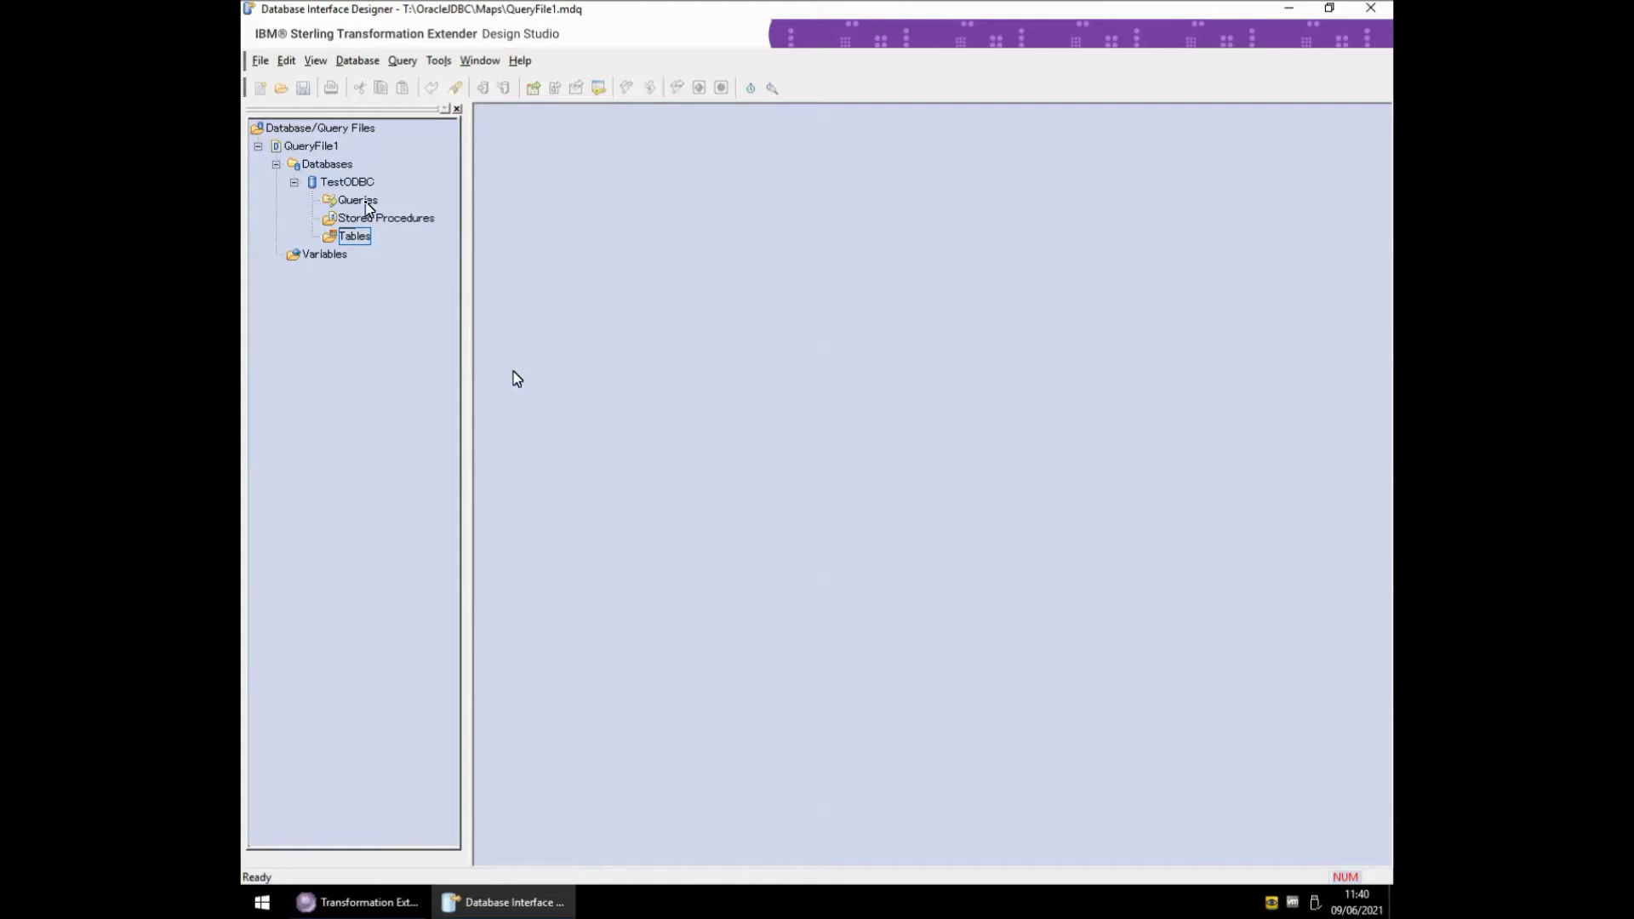
# - Add a TestODBC query named Query1 with text 'select * from test'
pyautogui.rightClick(366, 207)
pyautogui.click(394, 211)
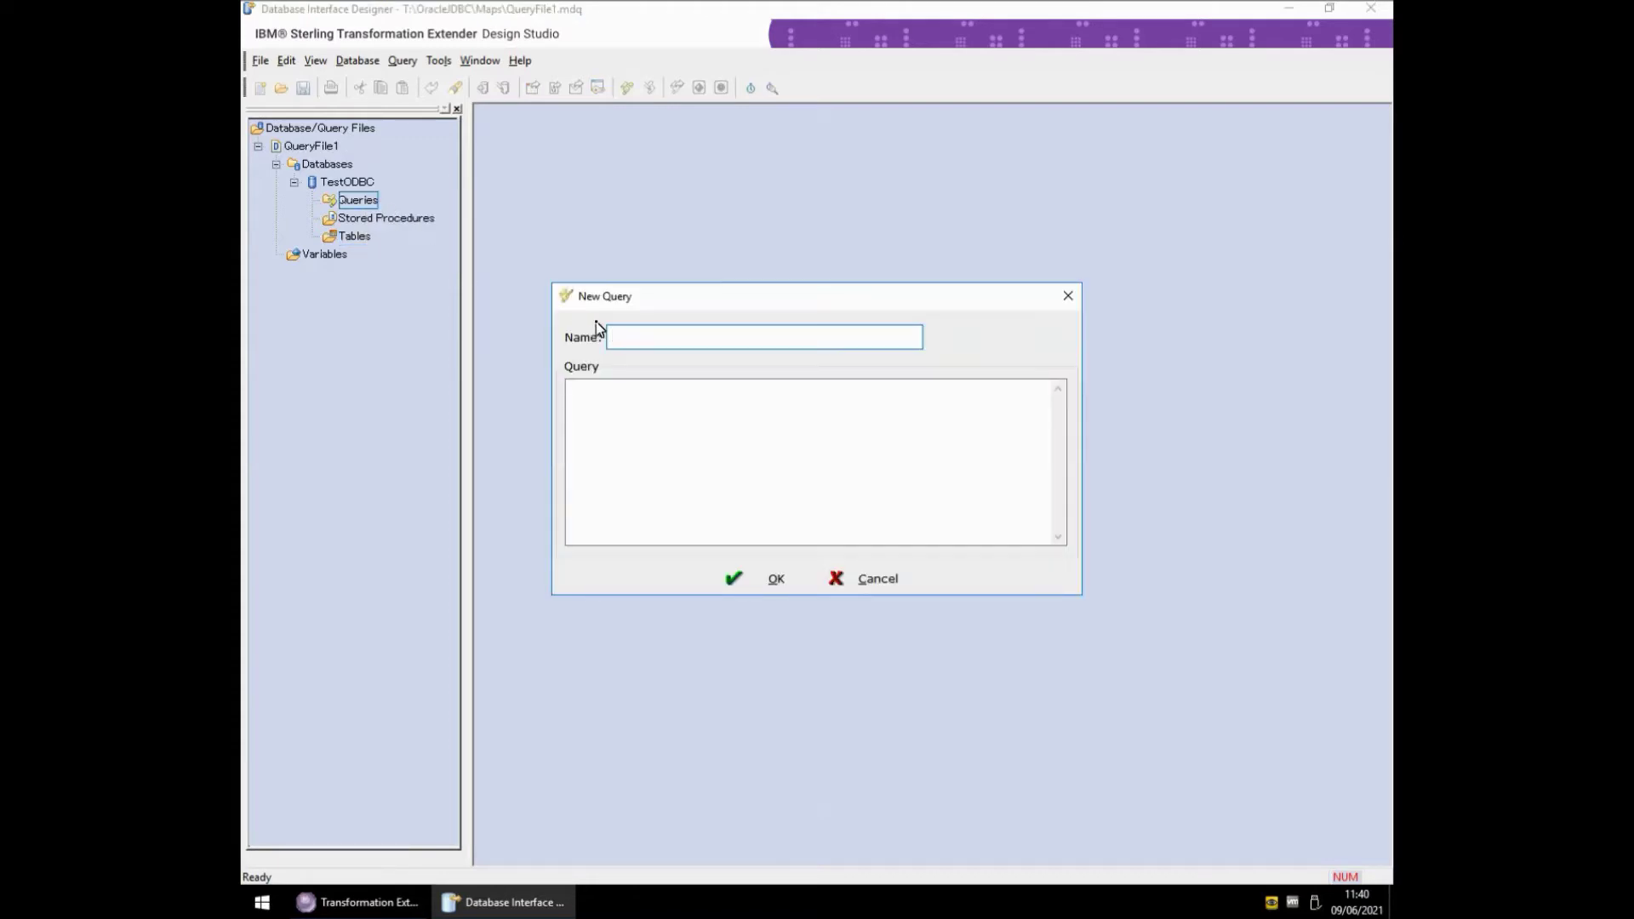
pyautogui.write('Query1')
pyautogui.press('Tab')
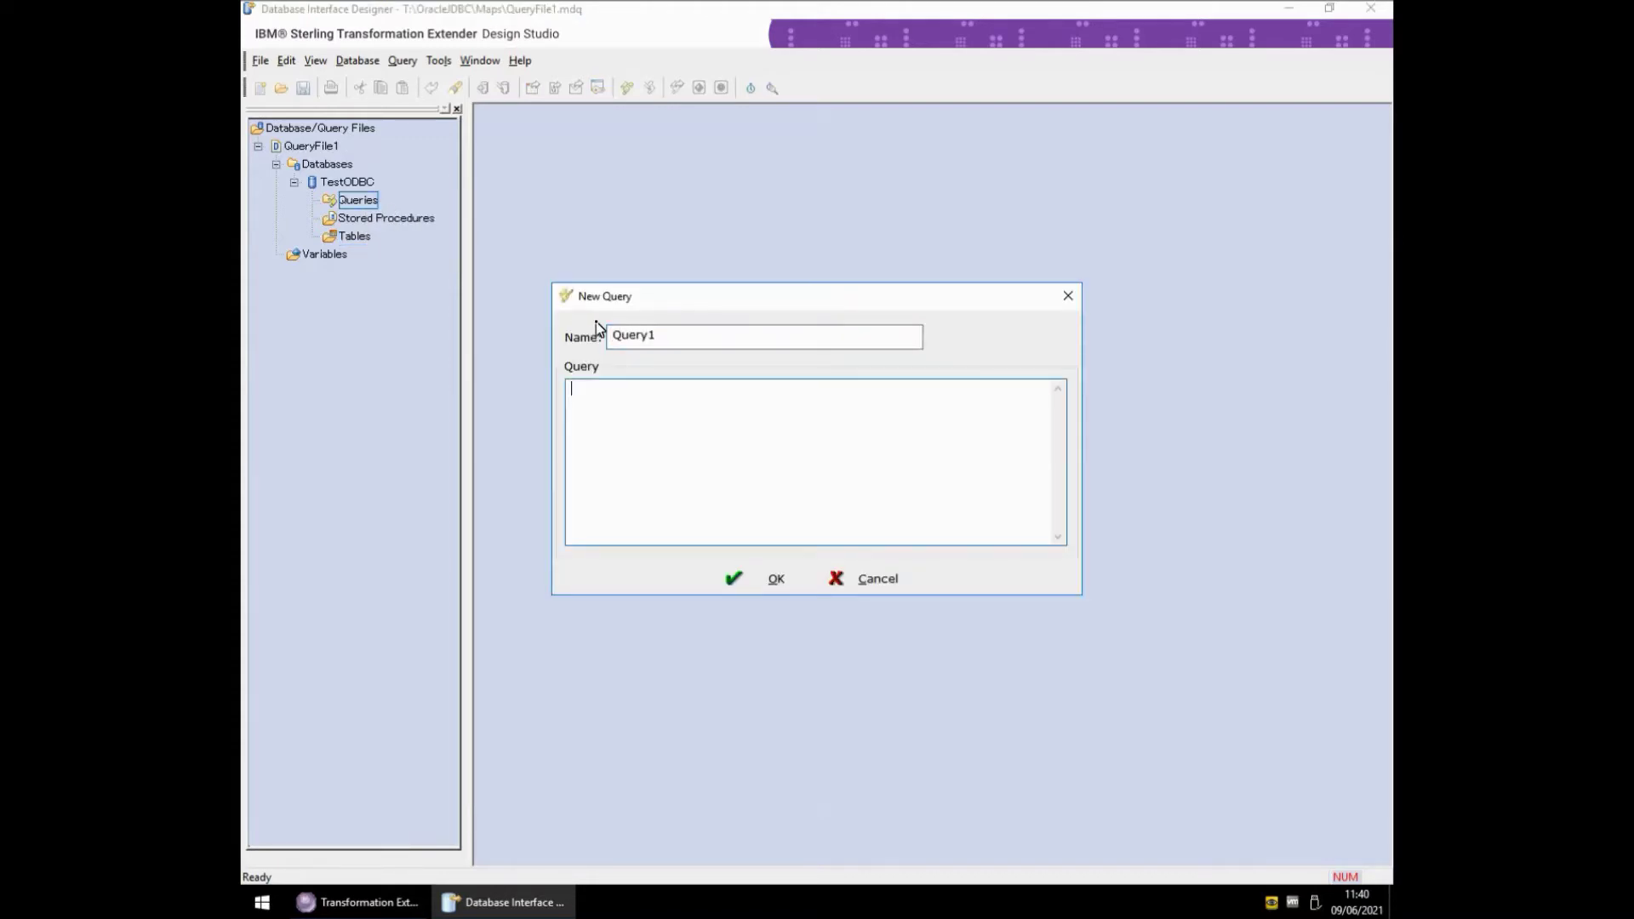
pyautogui.write('select * from test')
pyautogui.click(770, 580)
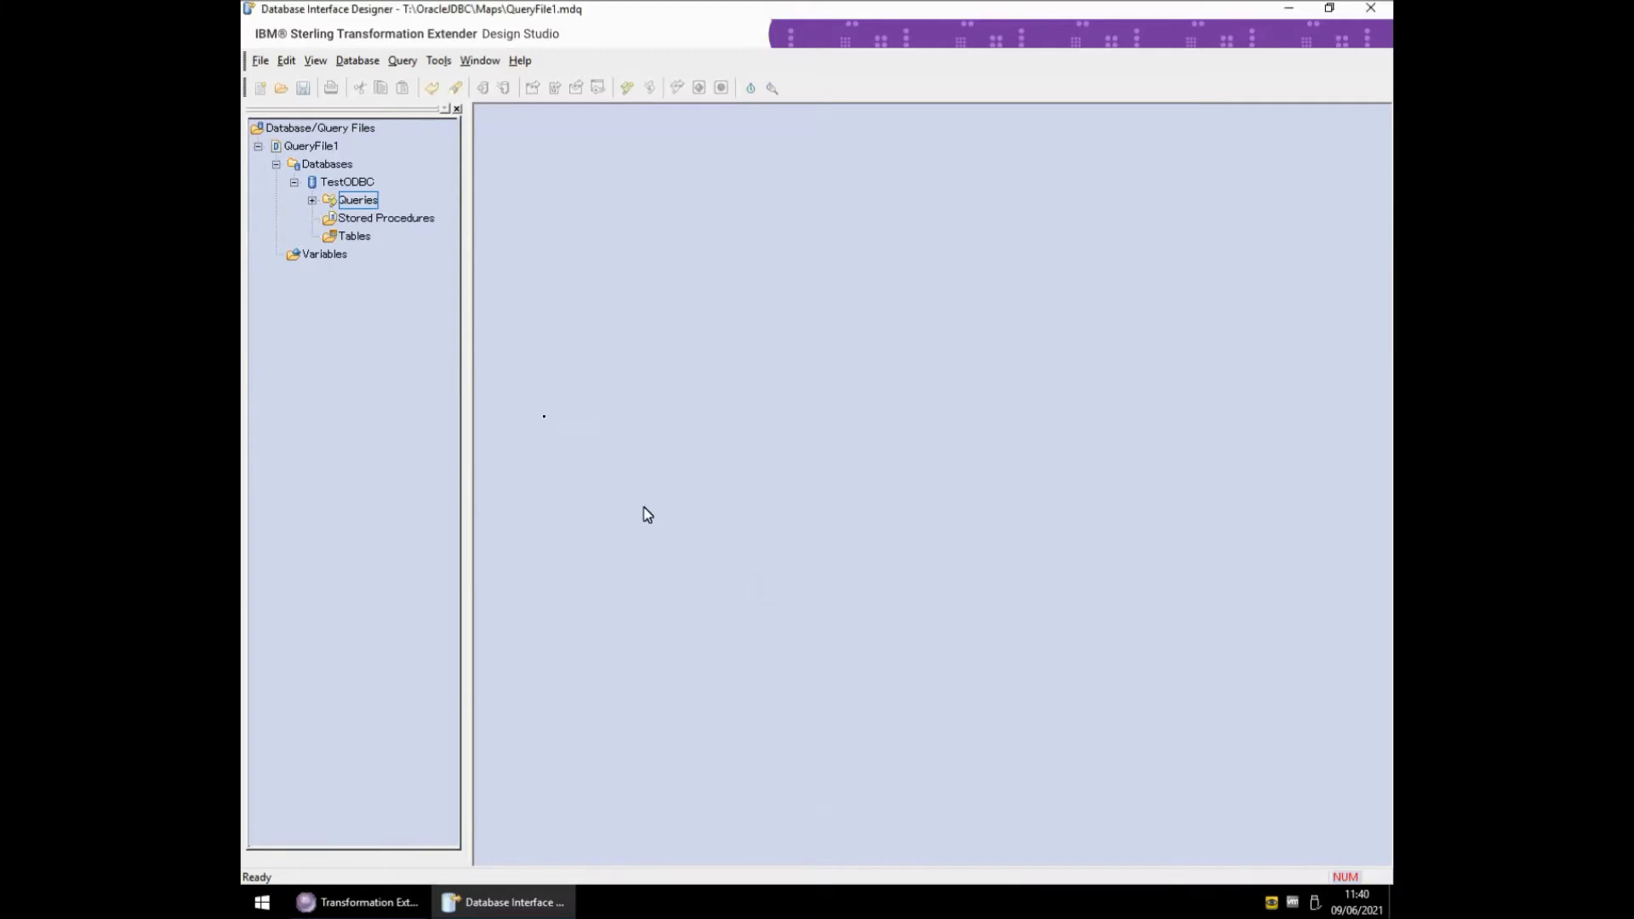
# - Start generating a type tree from Query1, naming the output file query_Test1.mtt
pyautogui.rightClick(360, 202)
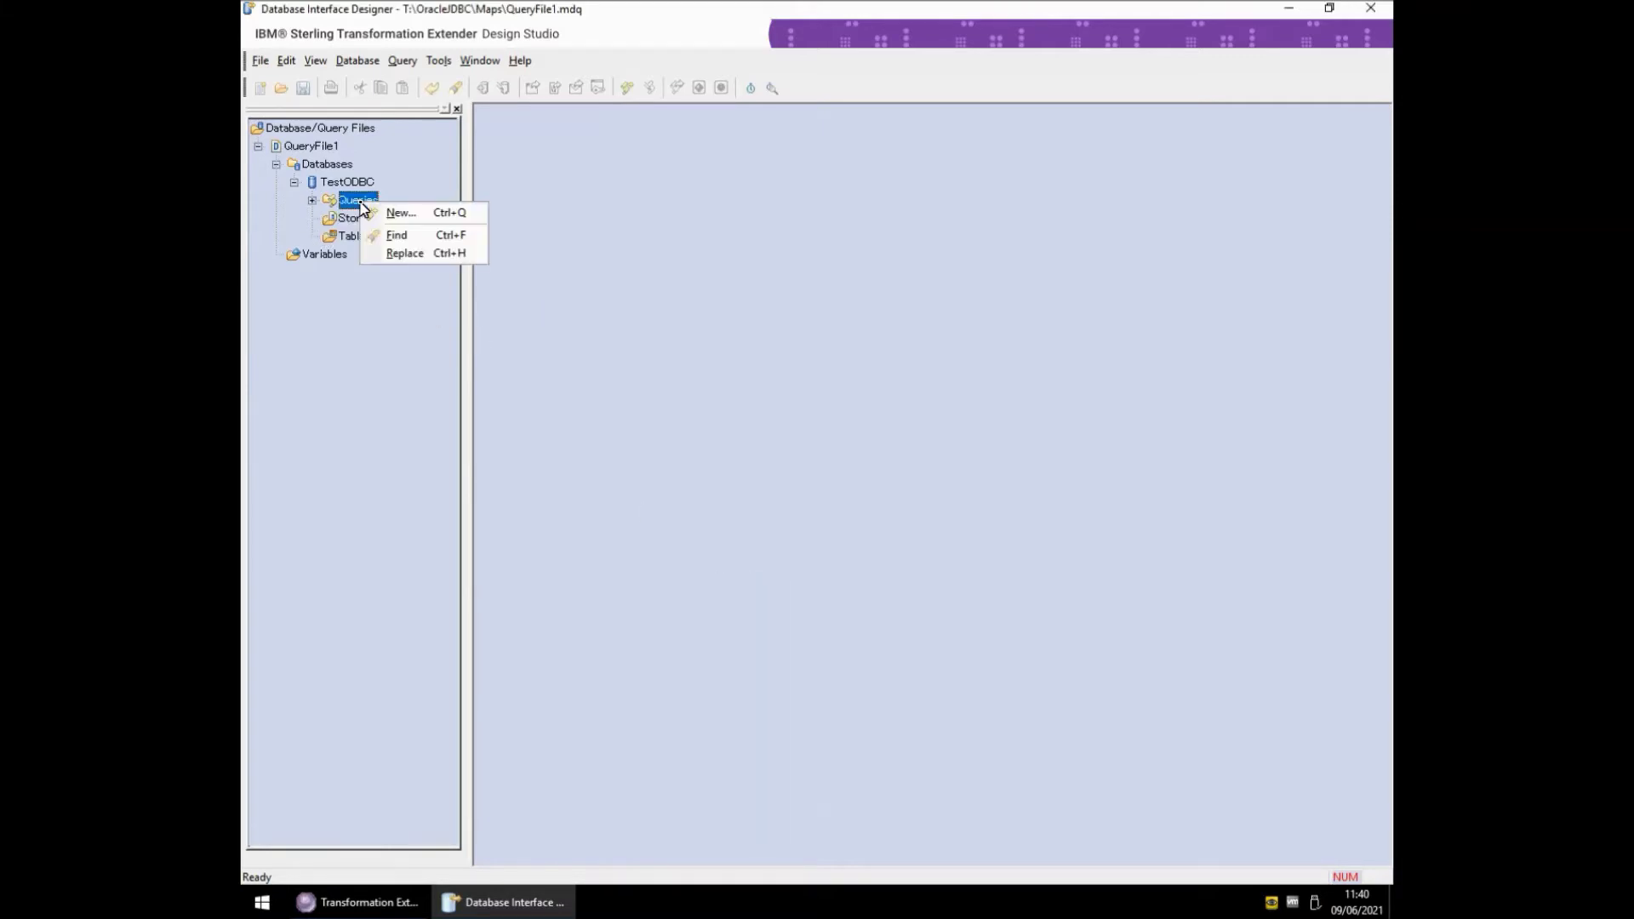
pyautogui.click(312, 200)
pyautogui.rightClick(368, 219)
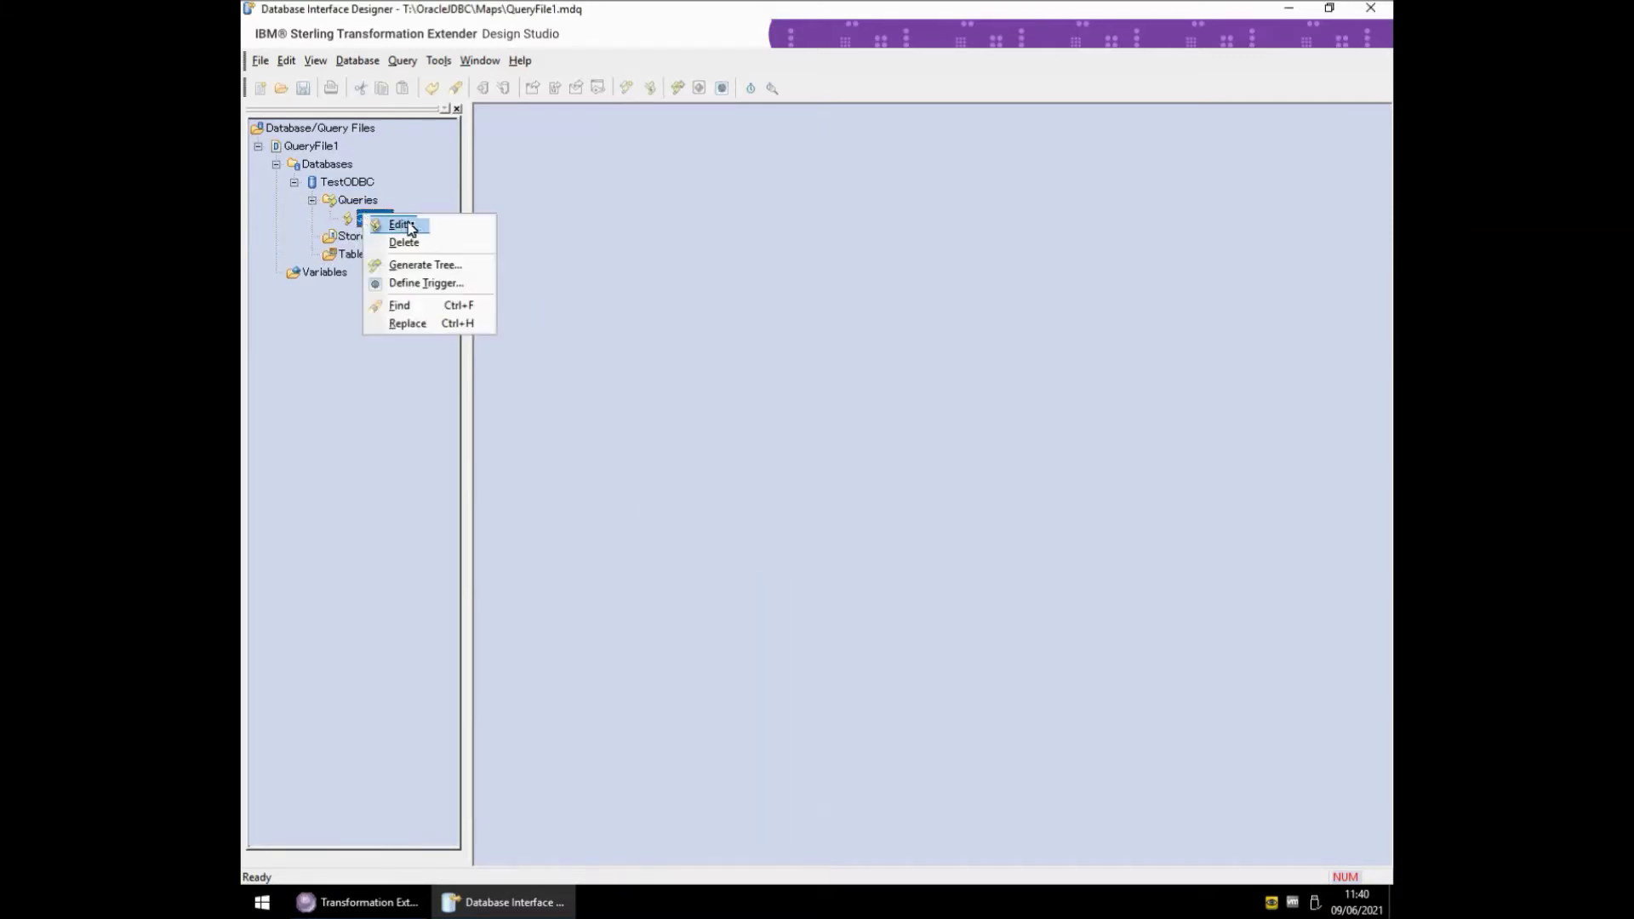
pyautogui.click(428, 266)
pyautogui.click(857, 271)
pyautogui.press('BackSpace')
pyautogui.press('BackSpace')
pyautogui.write('query1.mtt')
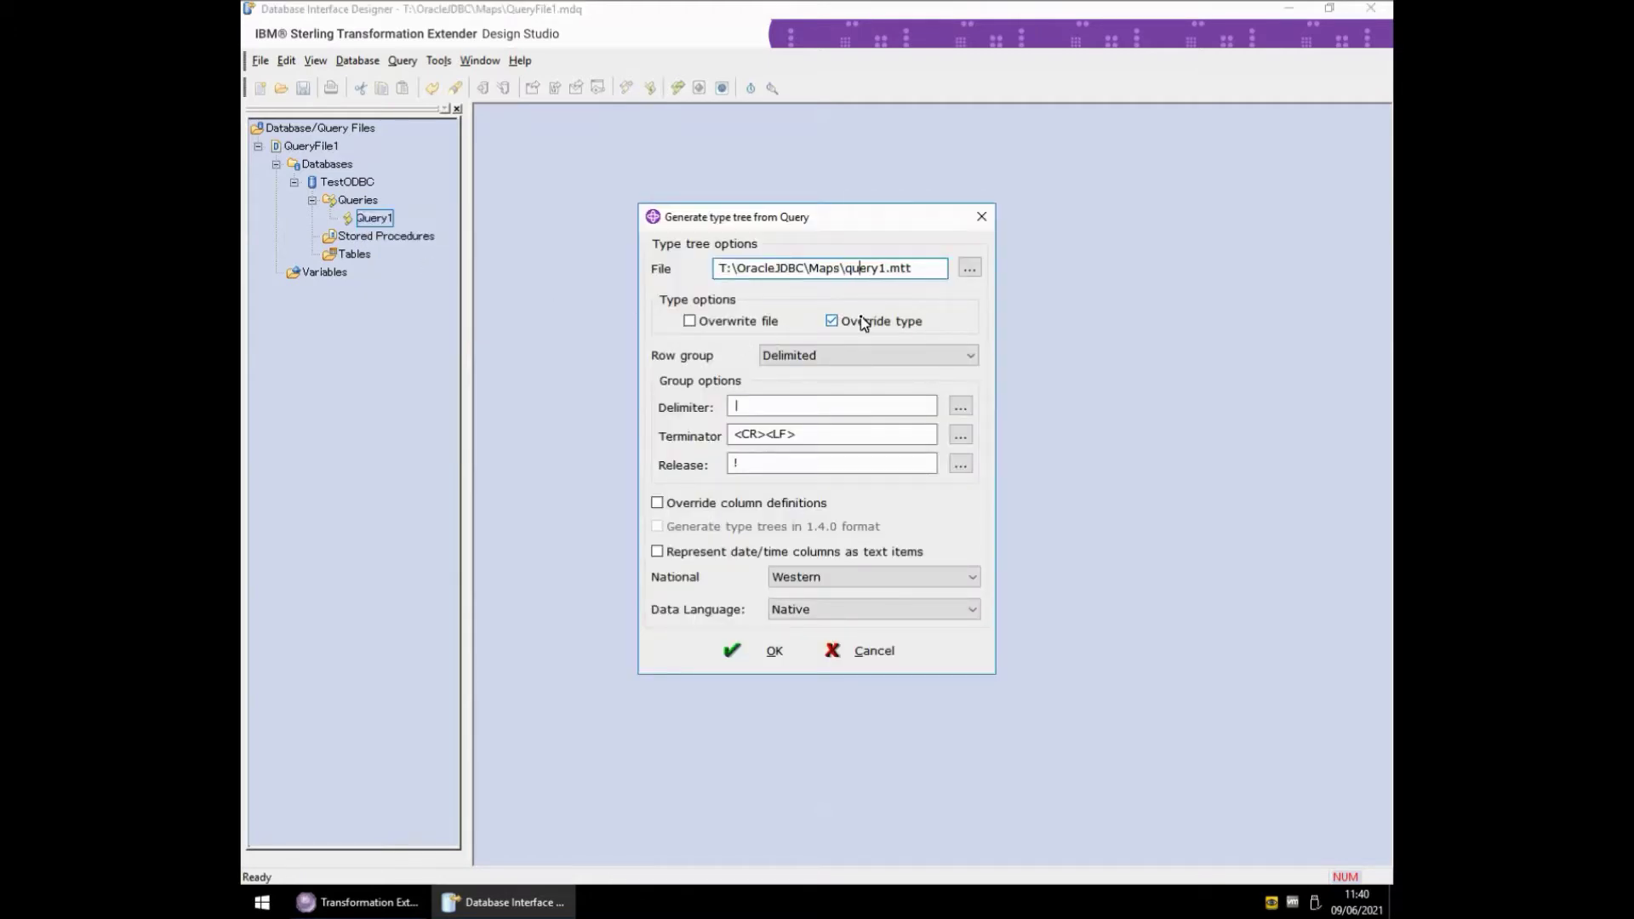
pyautogui.press('Right')
pyautogui.press('Right')
pyautogui.write('_Test1')
pyautogui.press('Left')
pyautogui.press('Left')
pyautogui.press('Left')
pyautogui.press('Left')
pyautogui.press('Left')
pyautogui.press('Left')
pyautogui.press('BackSpace')
# - Generate query_Test1.mtt and dismiss the completion message and report
pyautogui.click(760, 648)
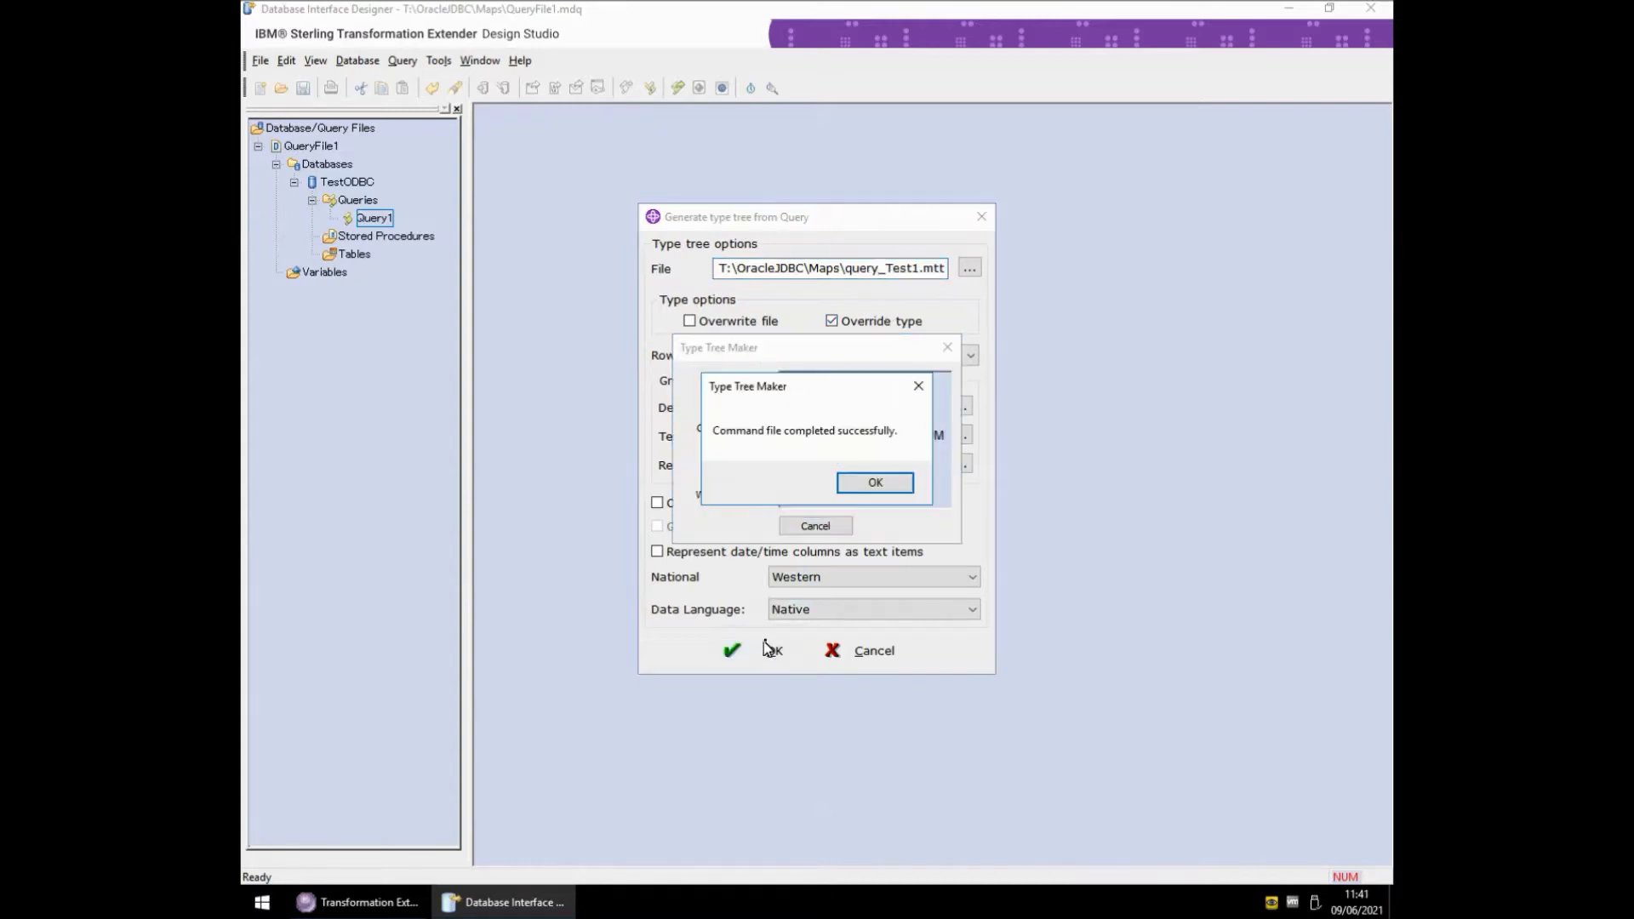
pyautogui.click(866, 482)
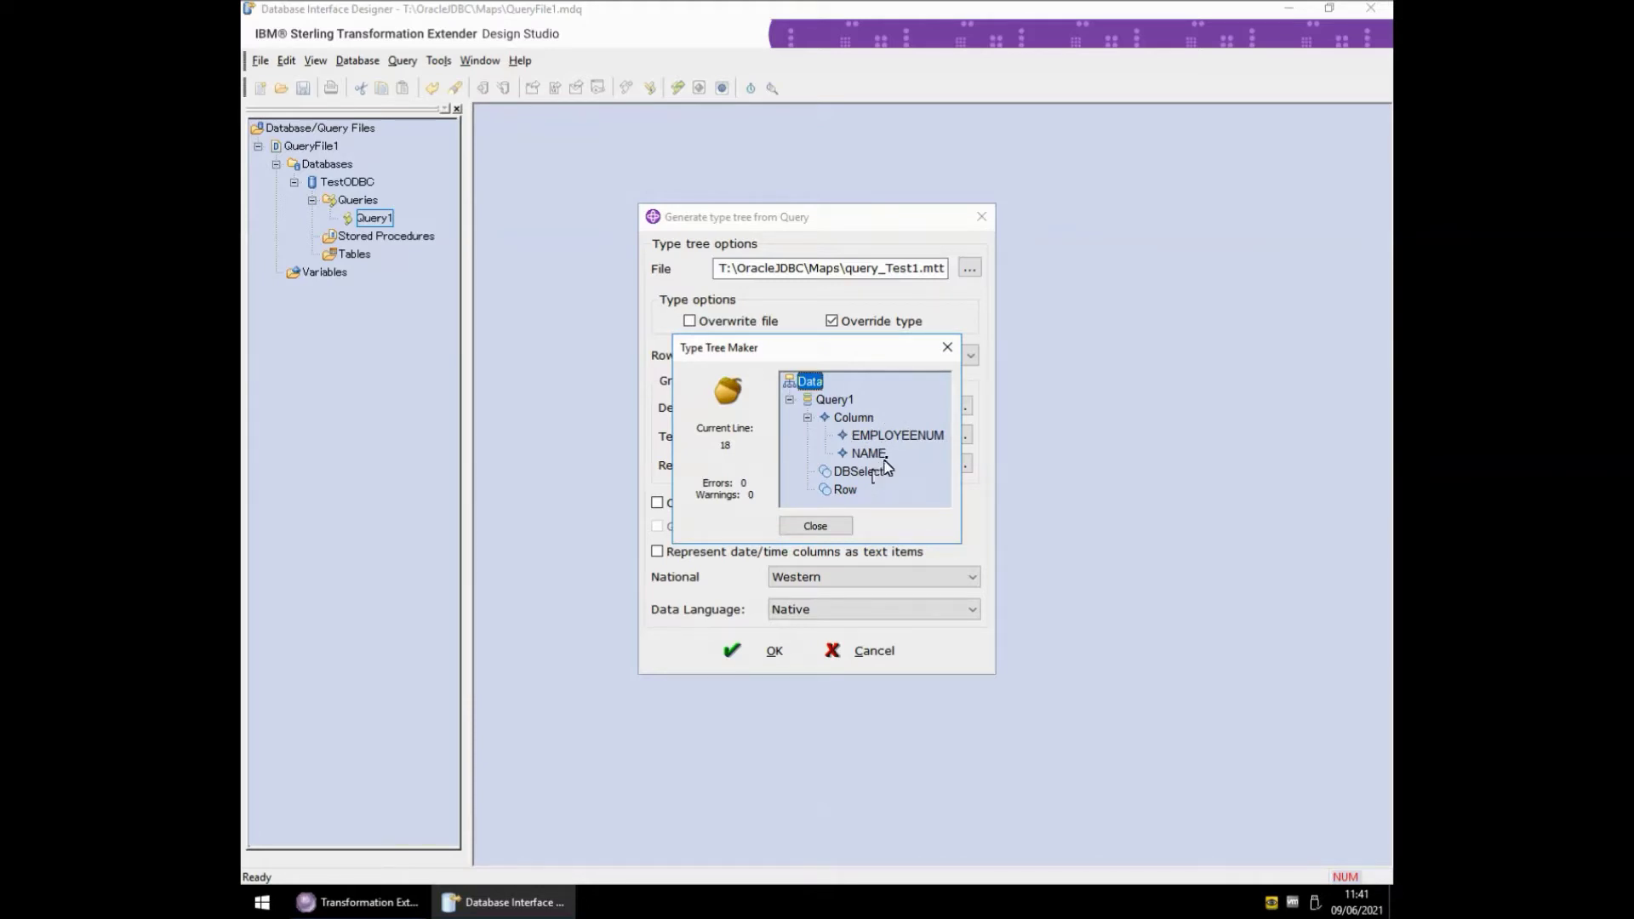
pyautogui.click(824, 527)
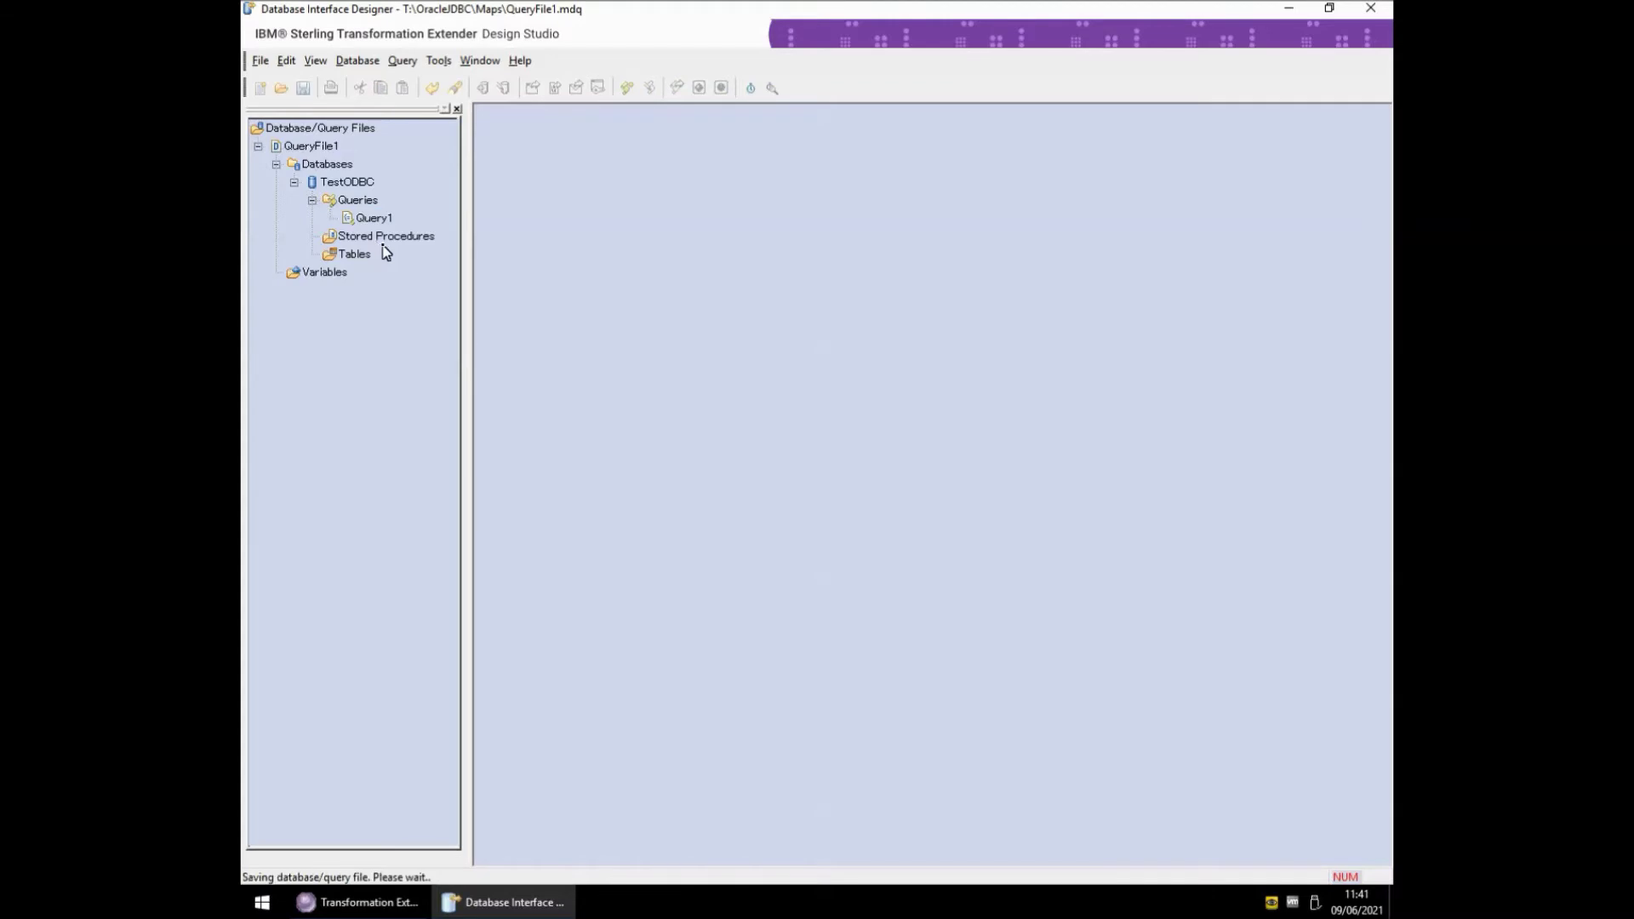
# - Close the Database Interface Designer, open Test.mms and delete input card In1
pyautogui.hotkey('alt', 'F4')
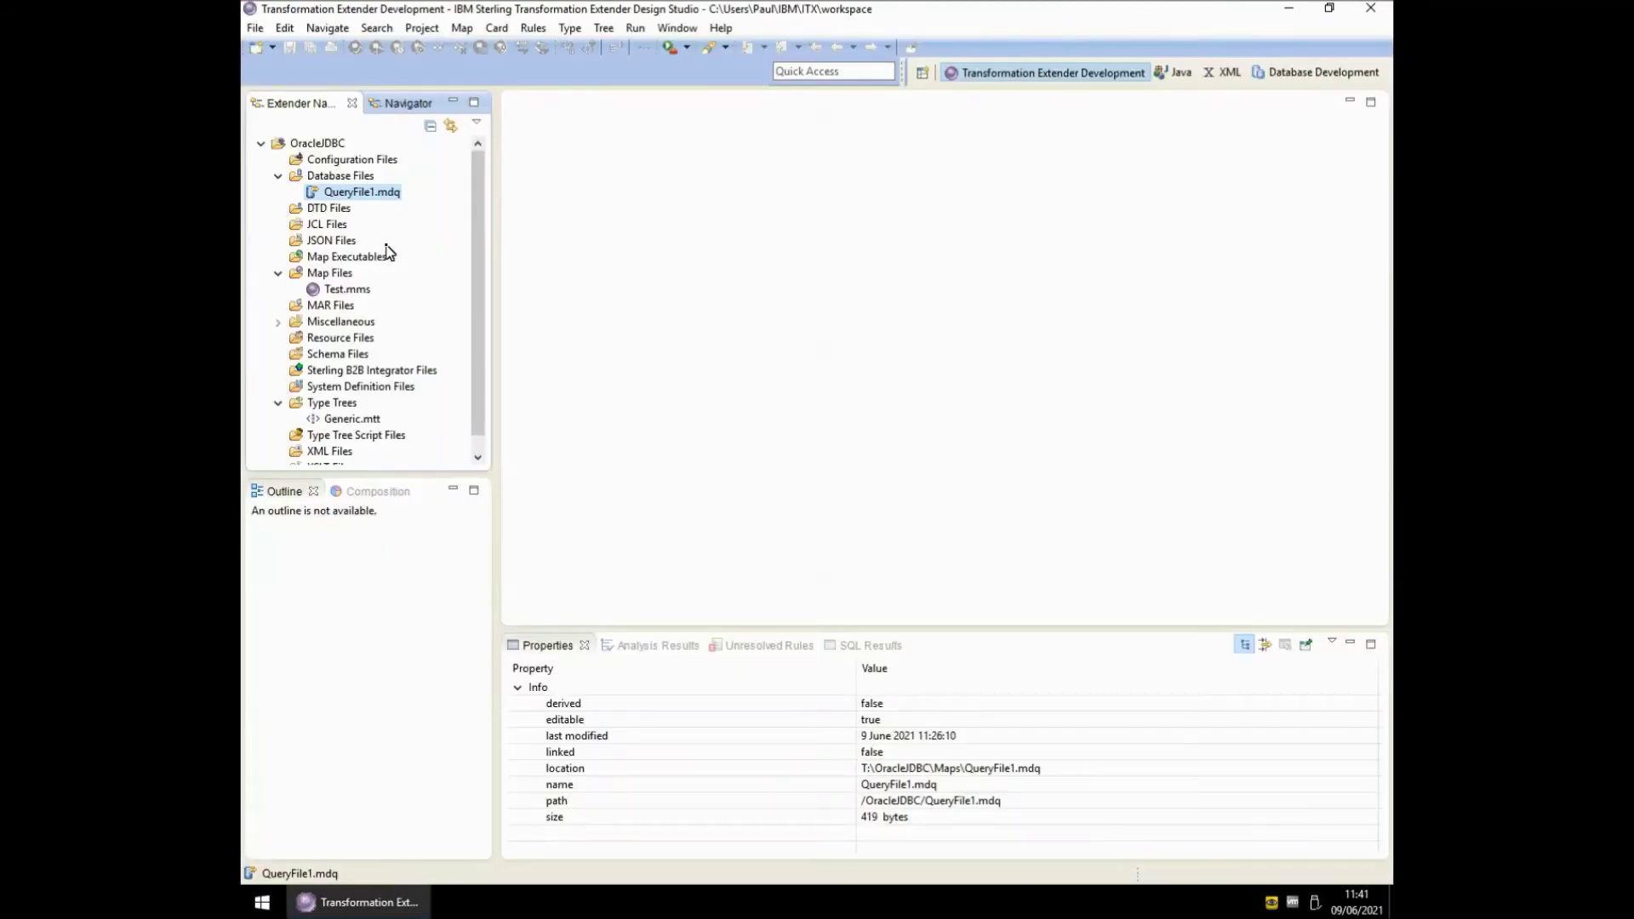
pyautogui.click(338, 290)
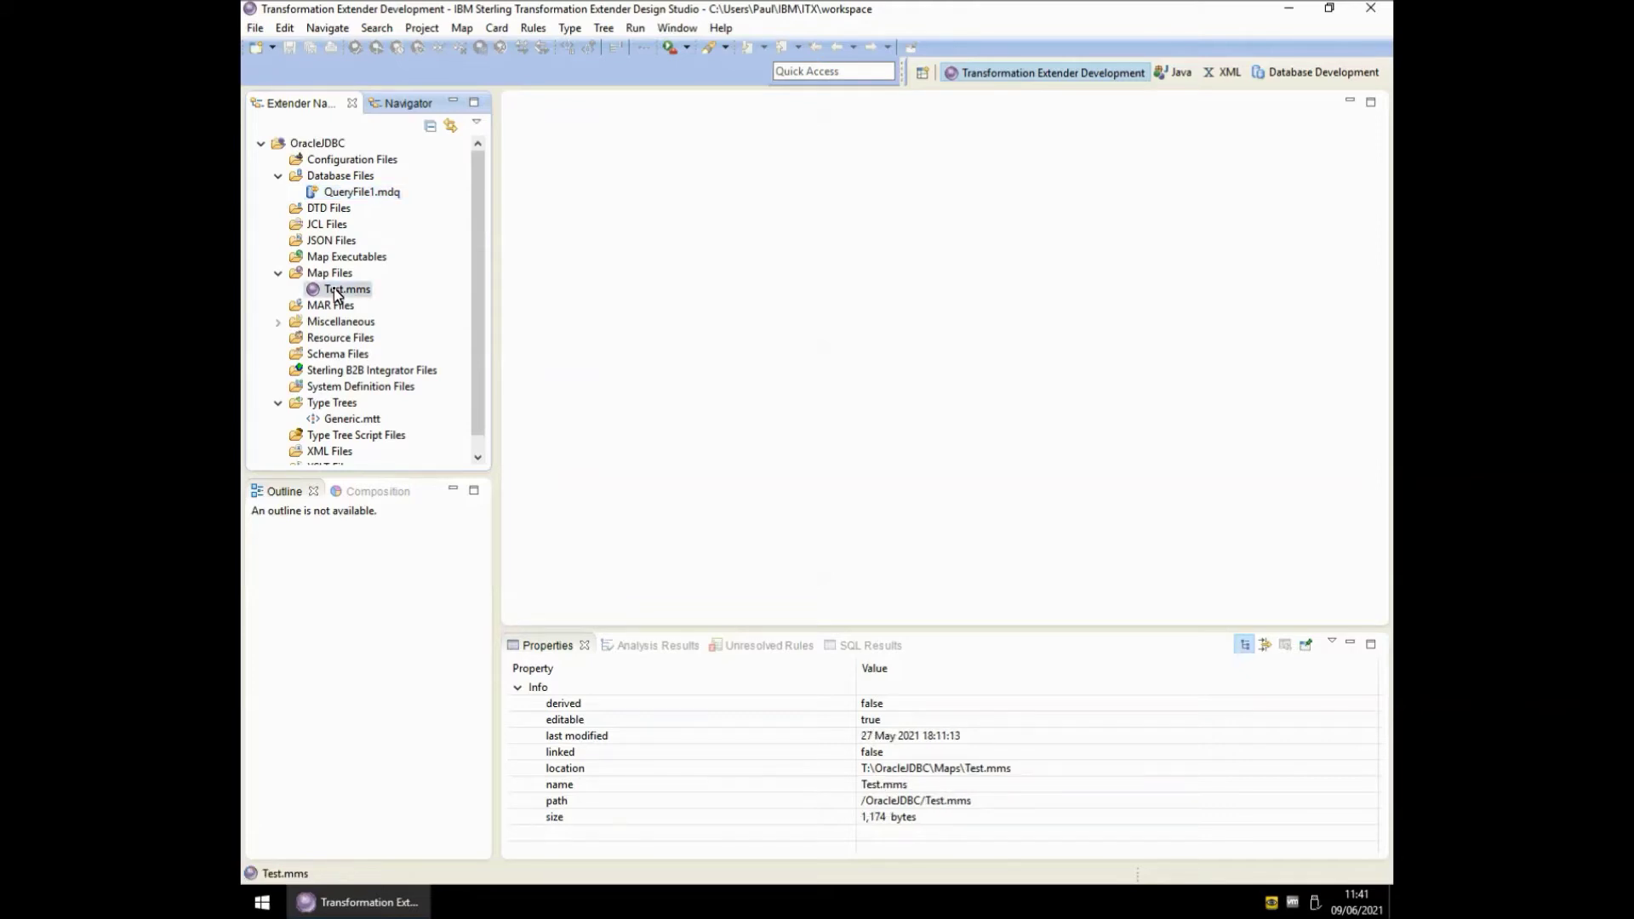
pyautogui.doubleClick(338, 291)
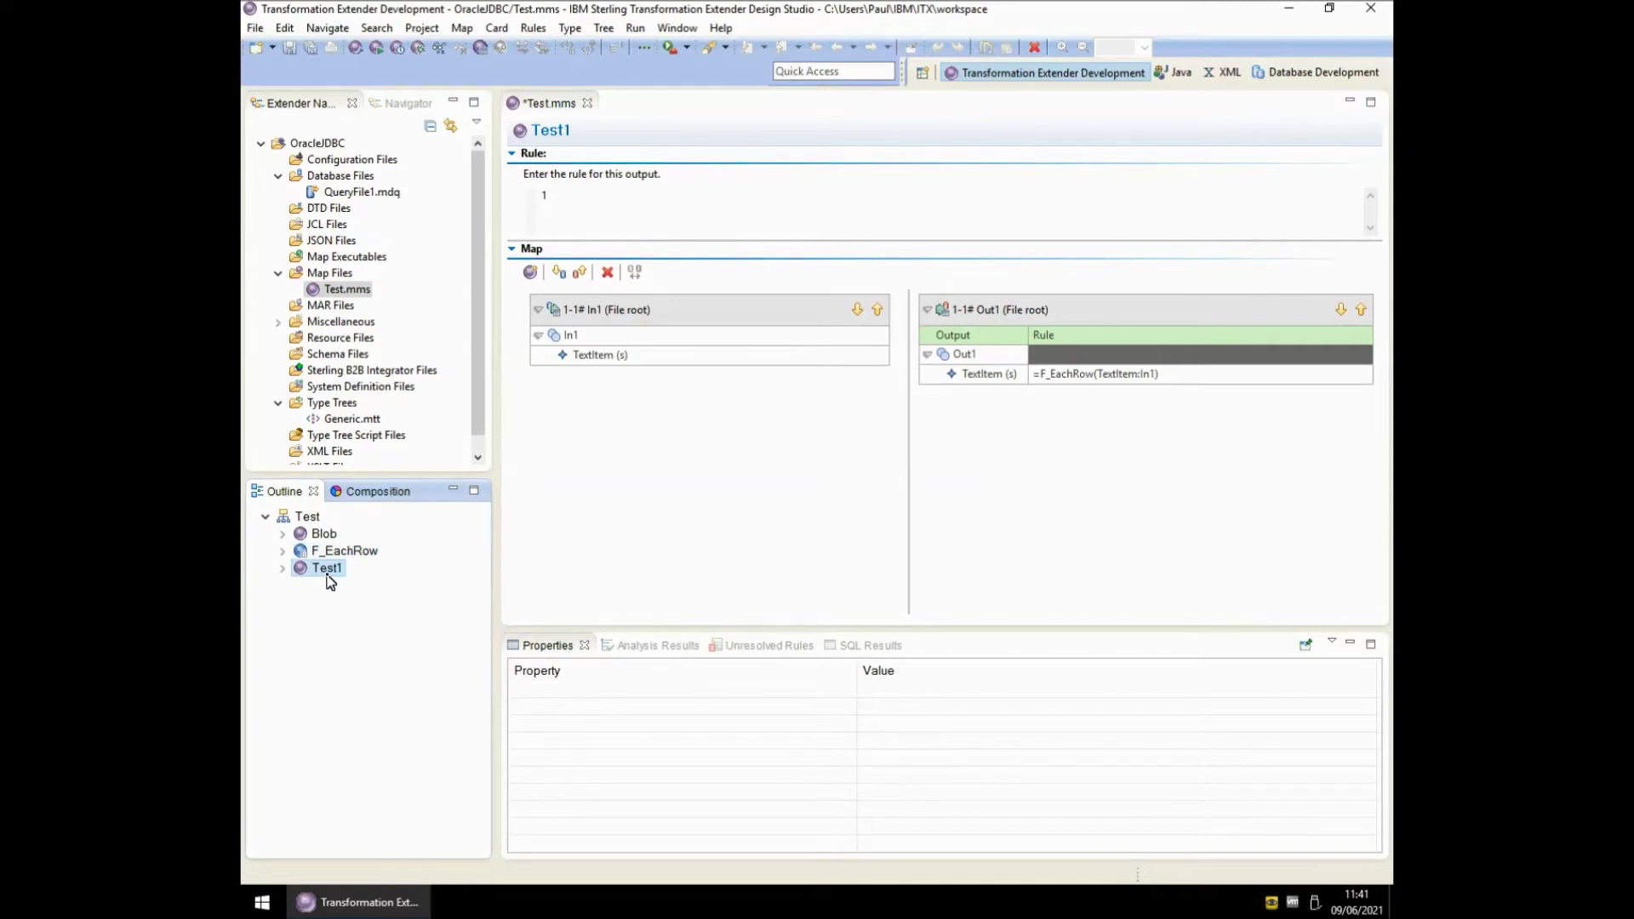
pyautogui.click(698, 321)
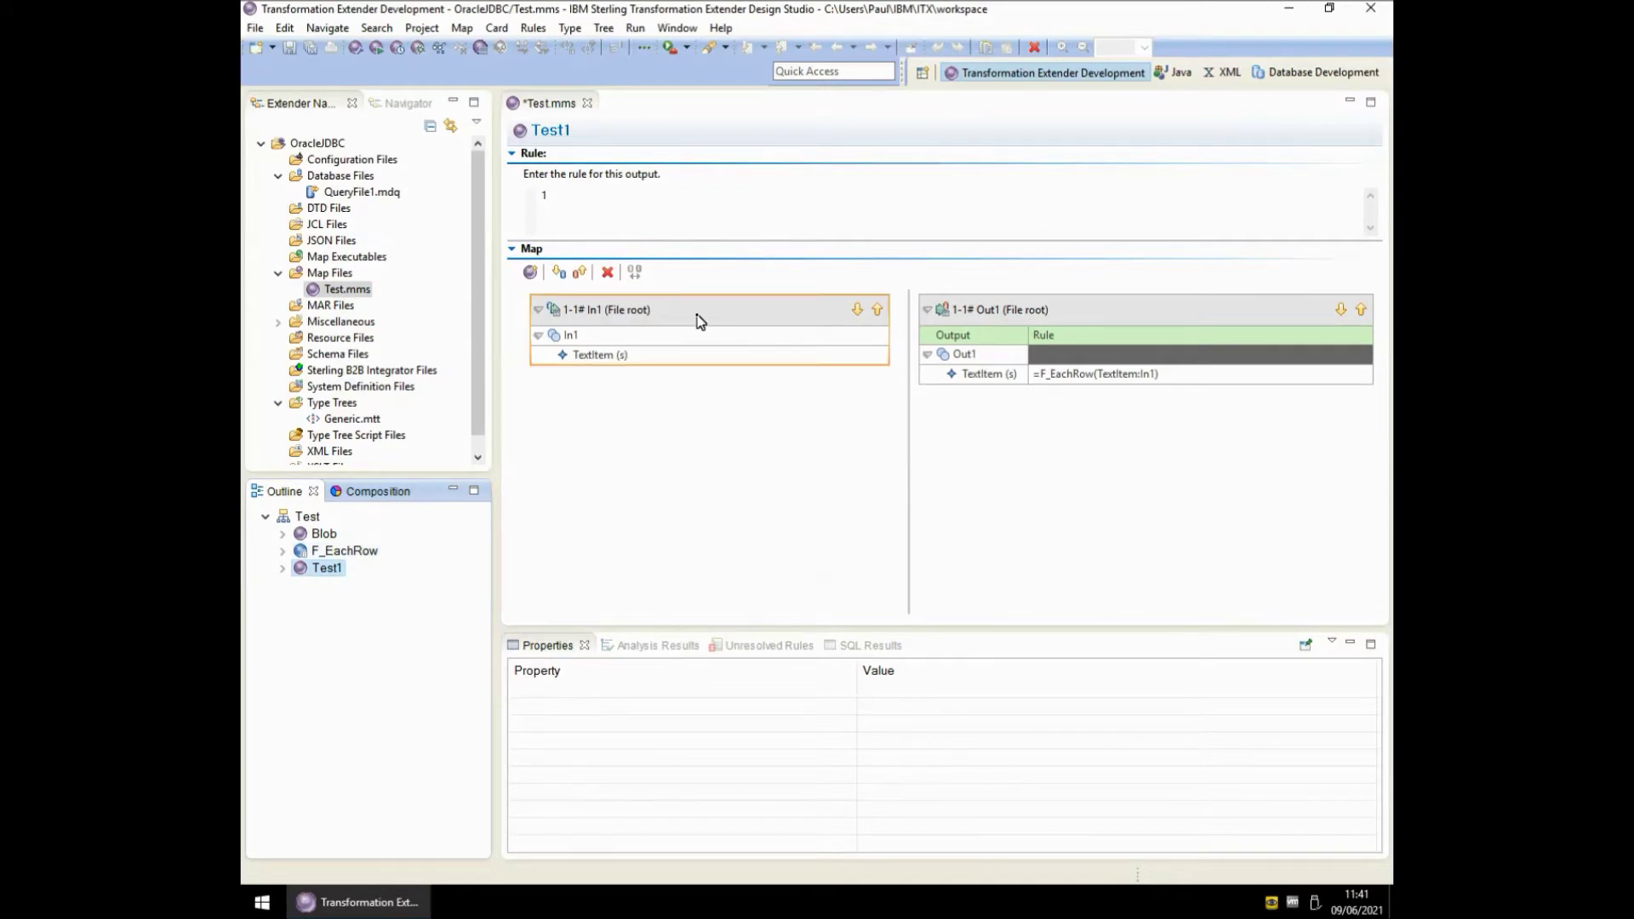
pyautogui.rightClick(698, 321)
pyautogui.click(742, 365)
pyautogui.press('Return')
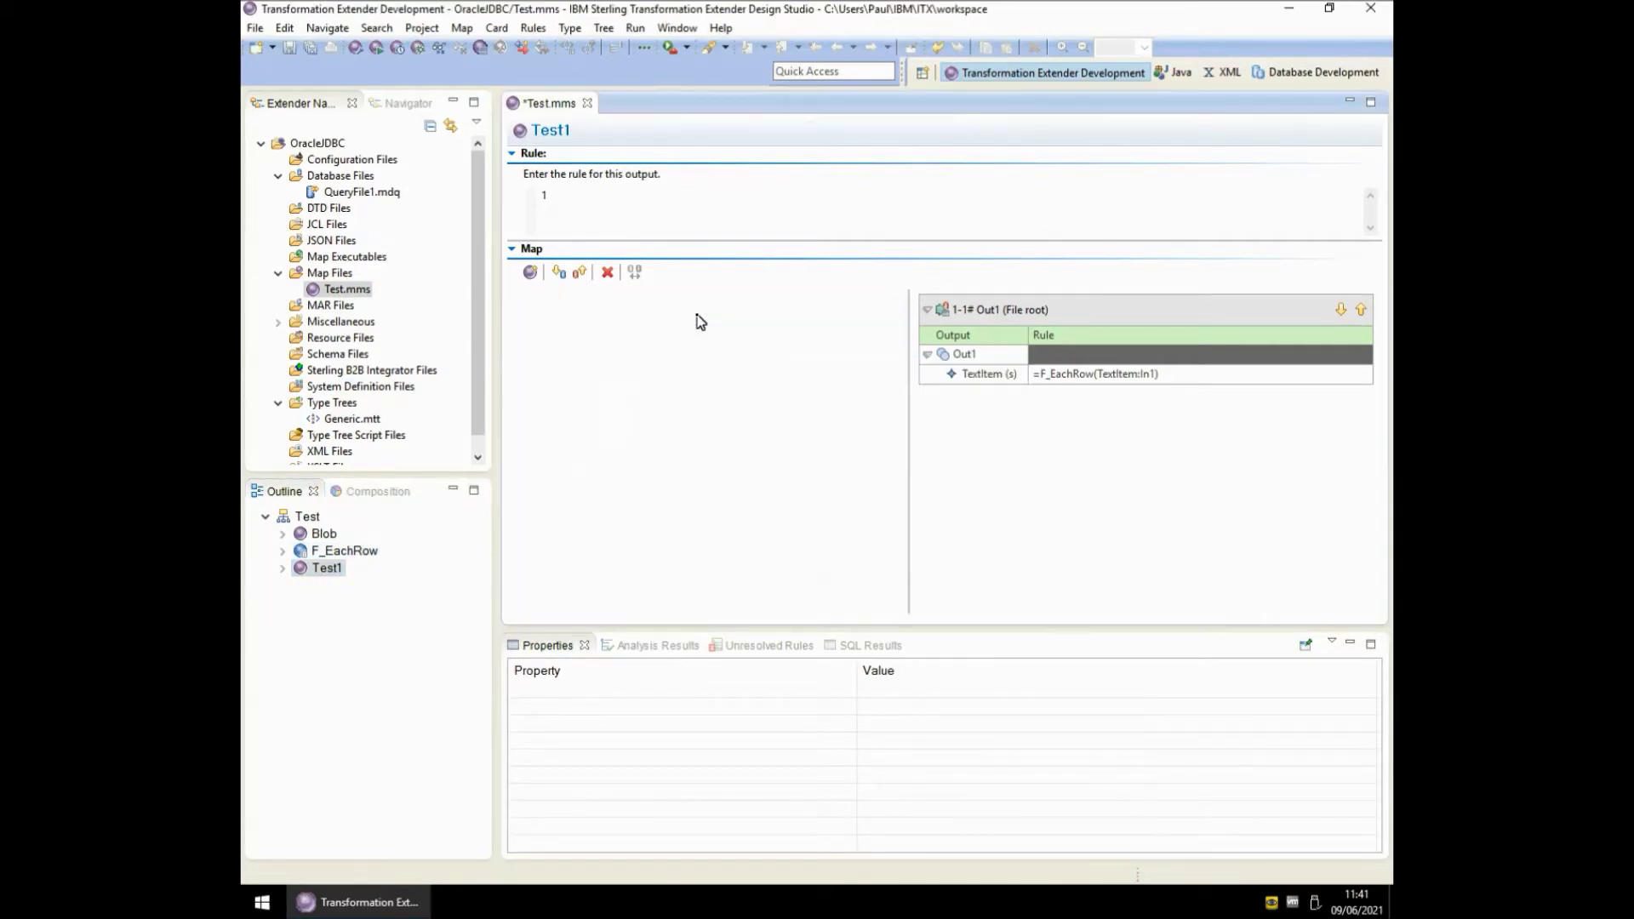
# - Change output card Out1's type to TextItem
pyautogui.doubleClick(1044, 307)
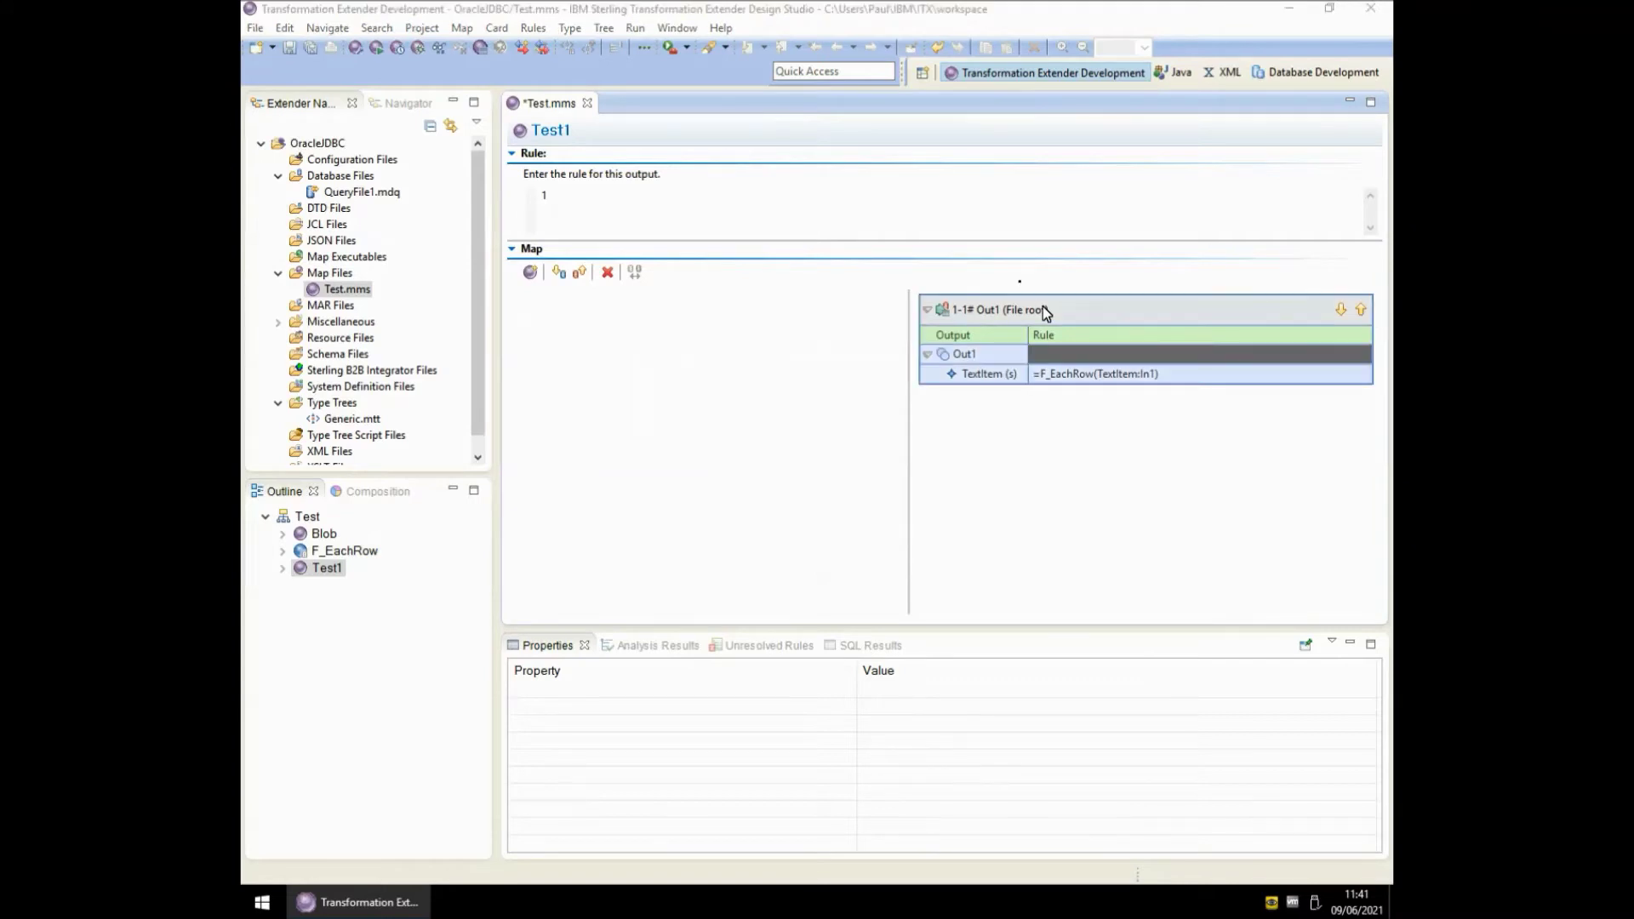
pyautogui.click(970, 228)
pyautogui.click(969, 228)
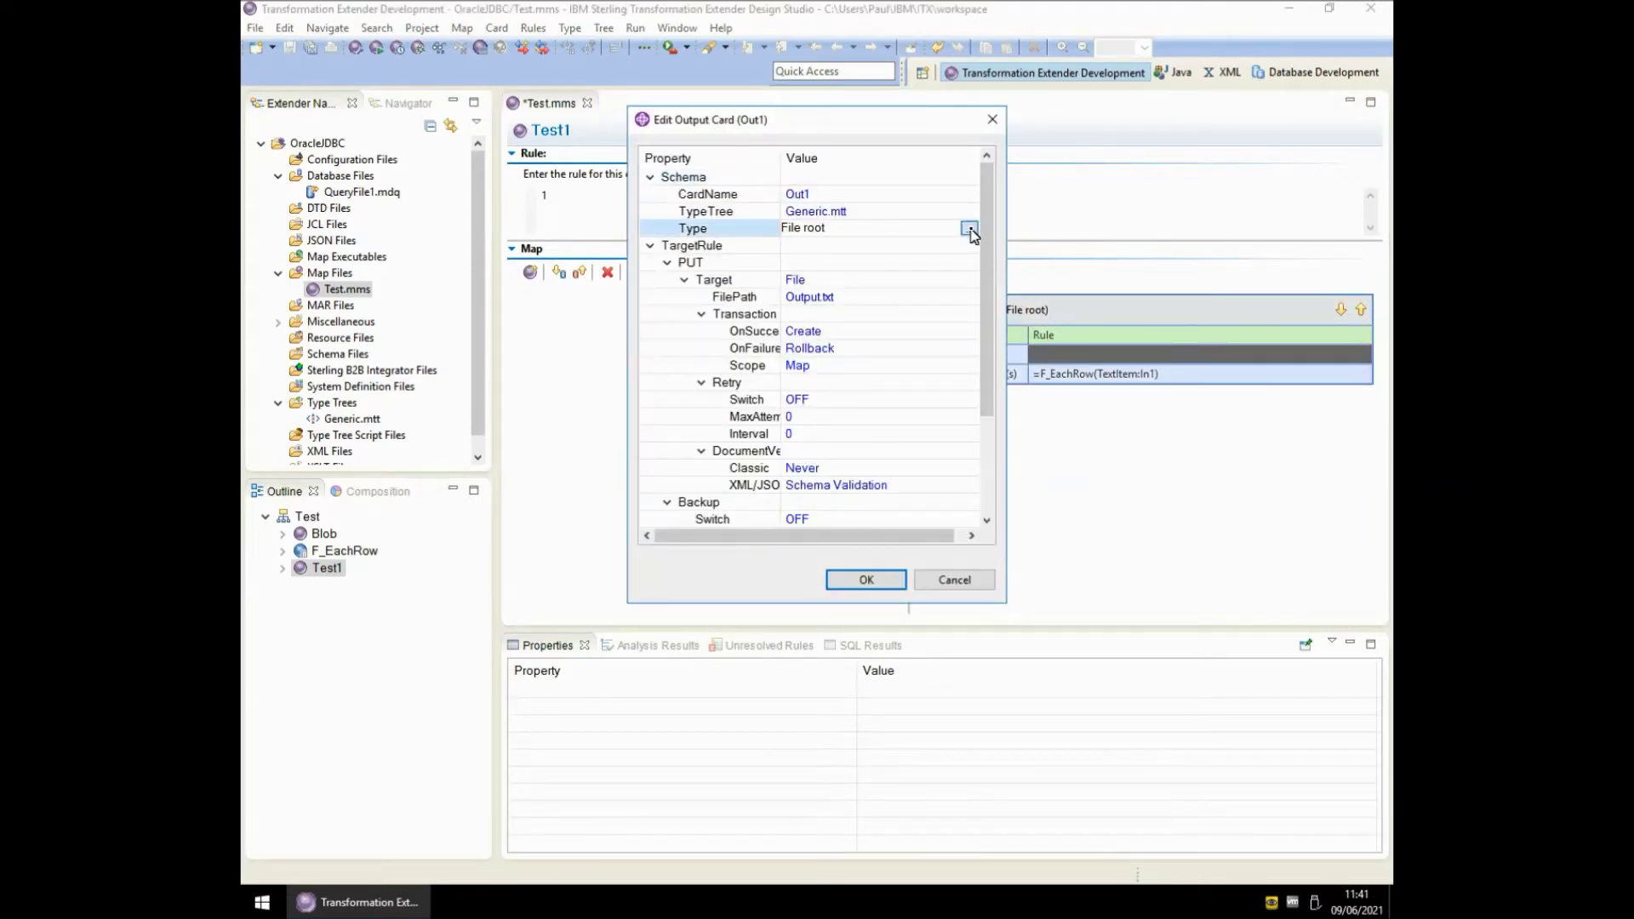
pyautogui.doubleClick(711, 336)
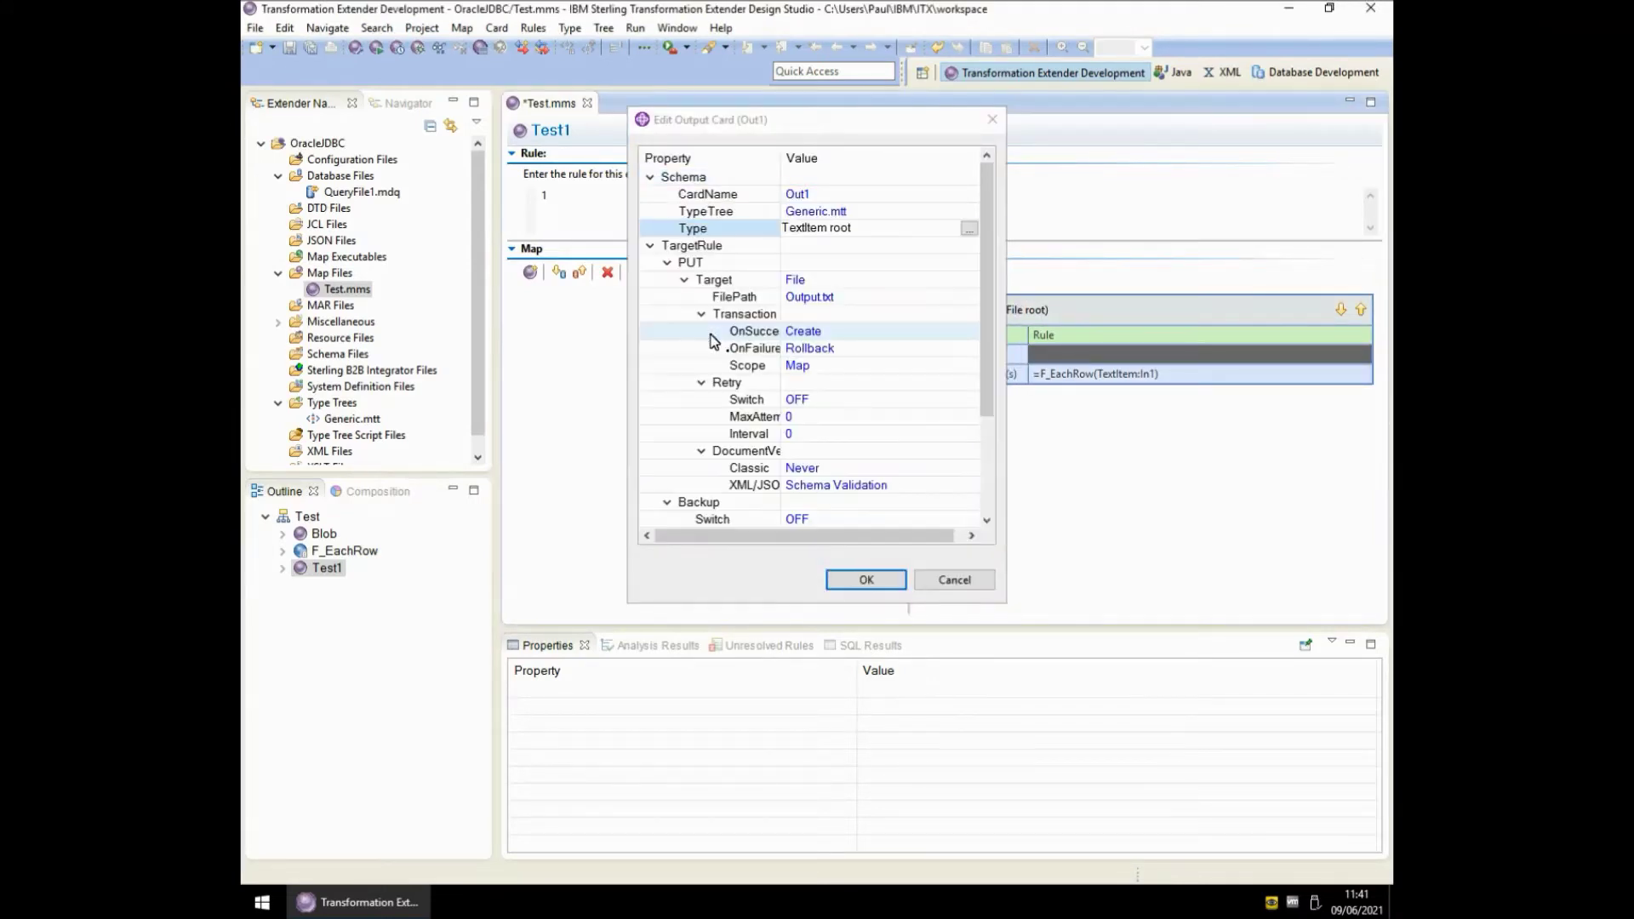
pyautogui.click(885, 579)
# - Delete all unresolved rules and select Out1's rule for editing
pyautogui.click(849, 713)
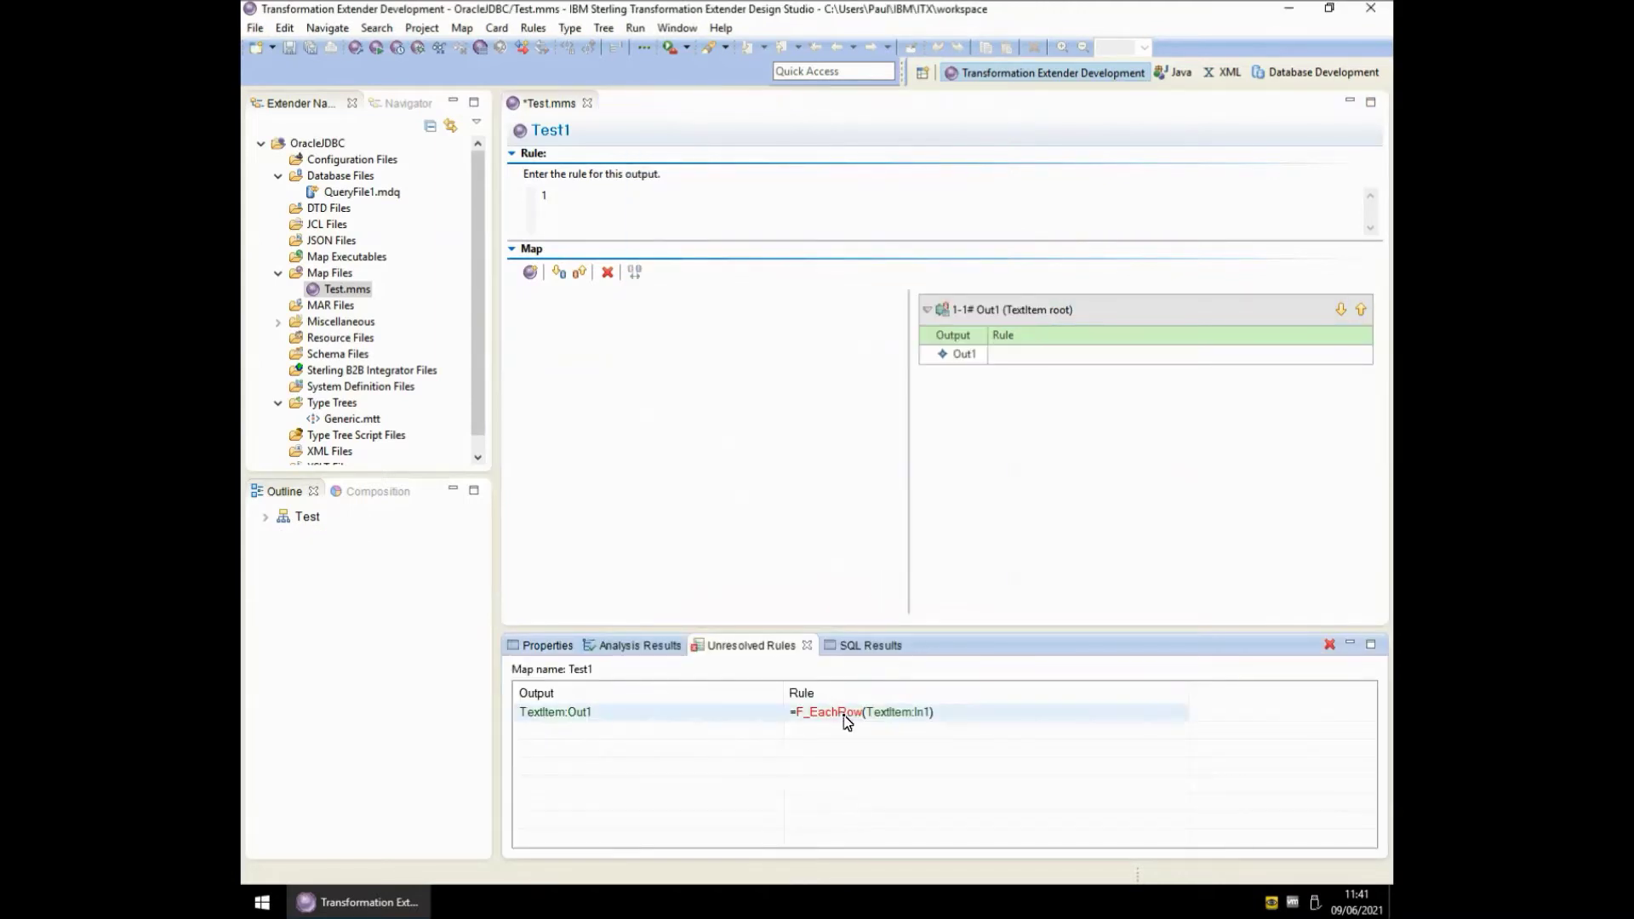
pyautogui.rightClick(846, 715)
pyautogui.click(908, 746)
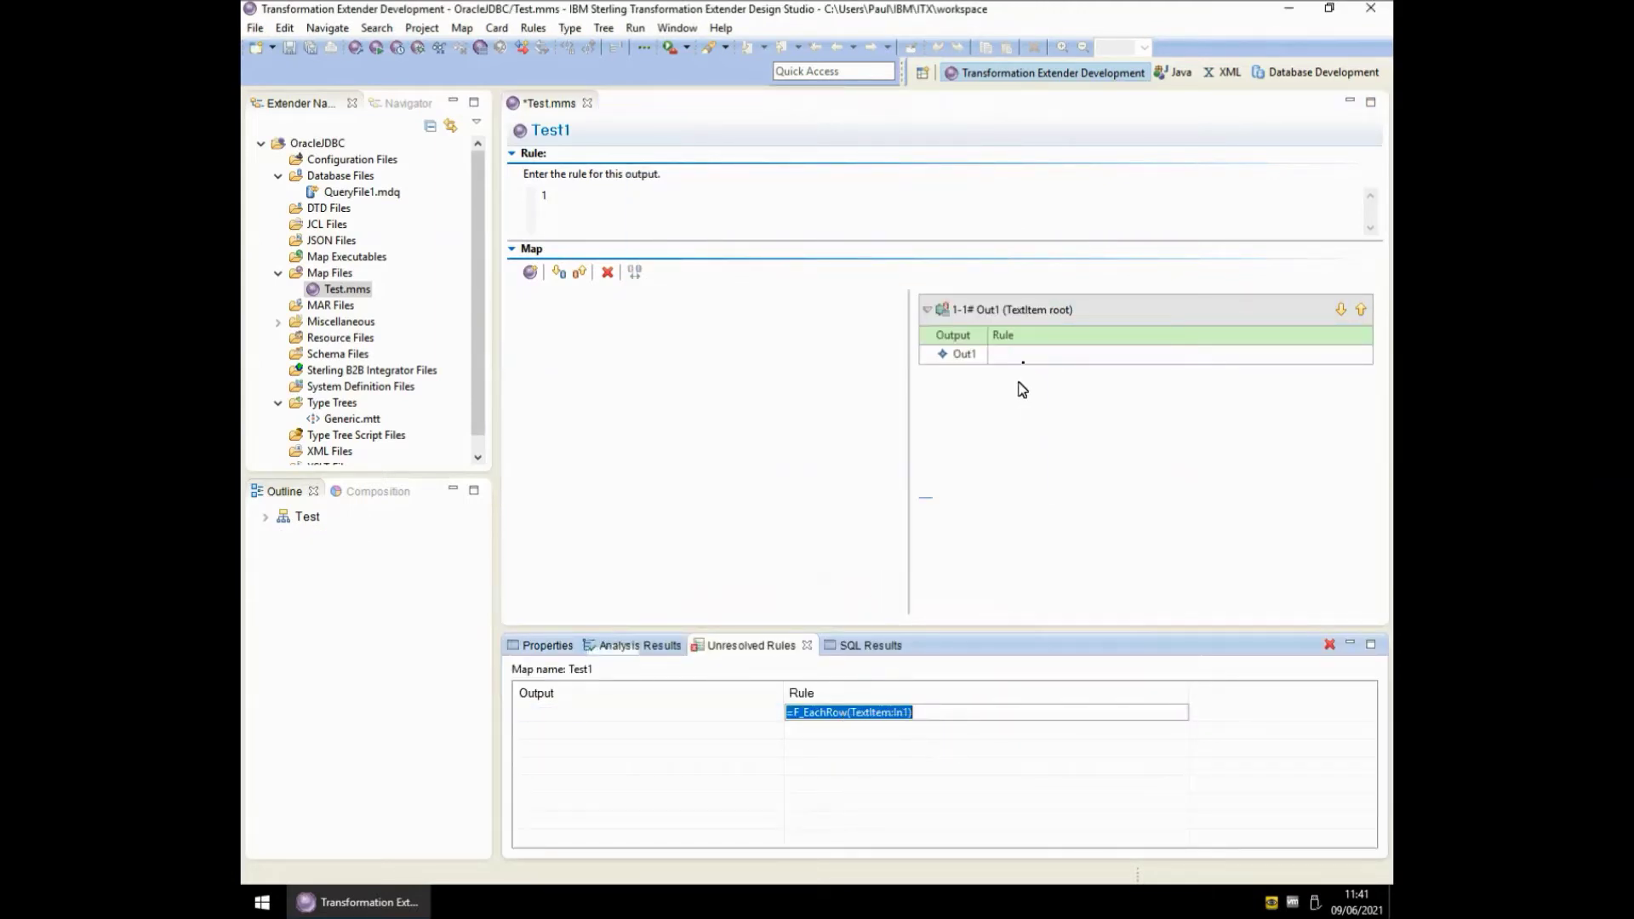
pyautogui.click(1025, 356)
pyautogui.click(648, 208)
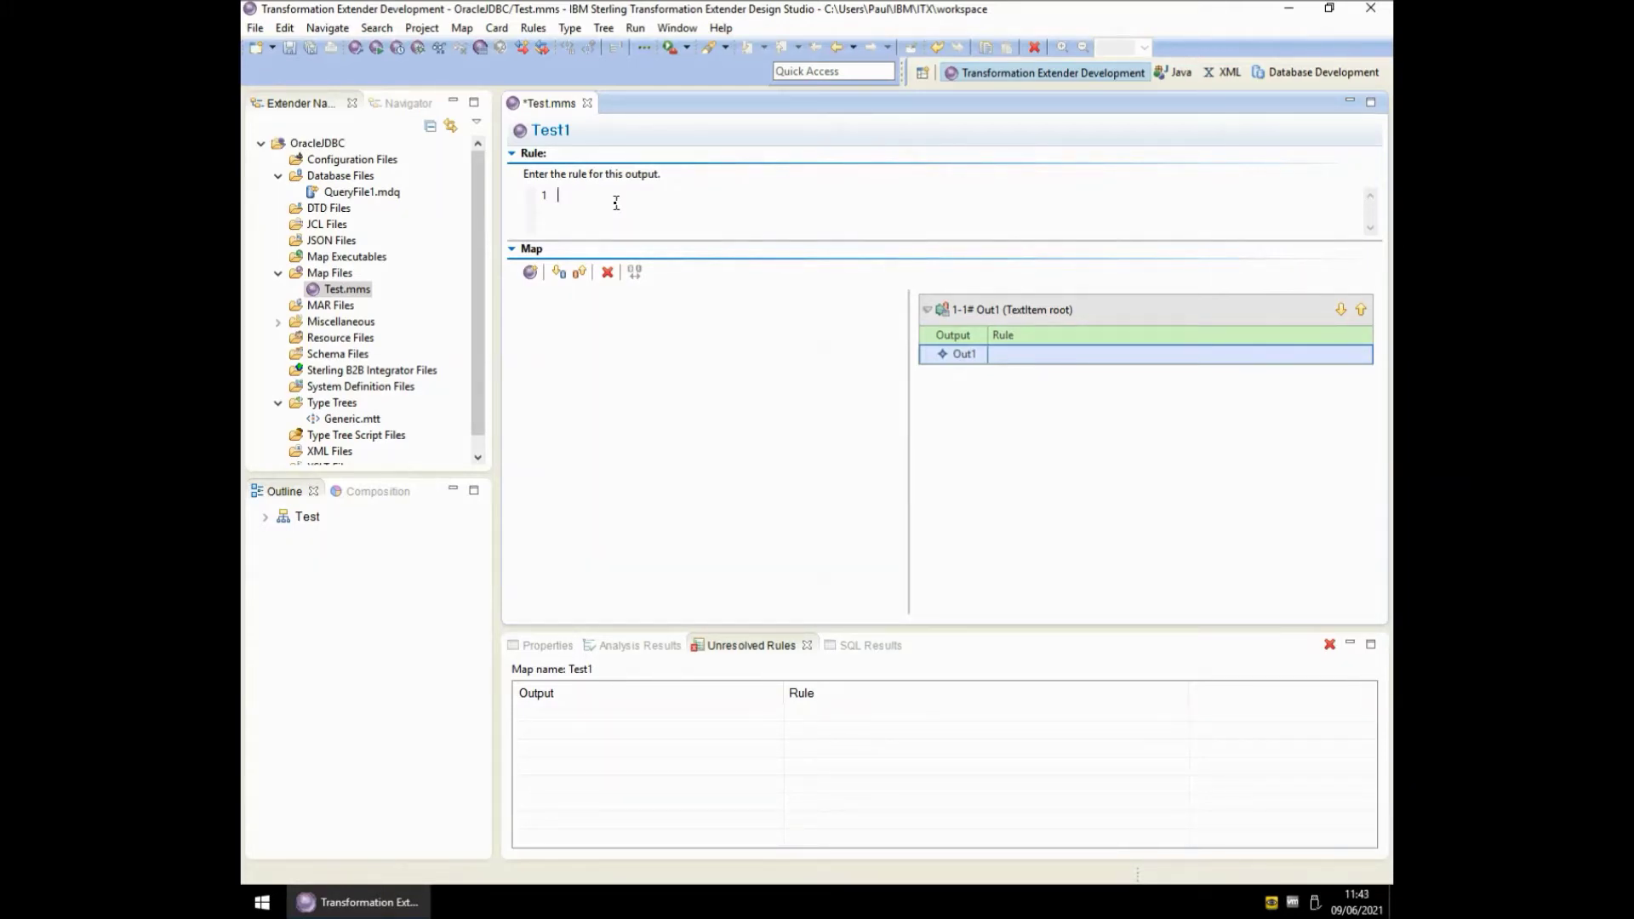
# - Paste the JDBC GET rule plus LASTERRORMSG() and review its -URL, -TV, -AS, -QTY, -LSN options
pyautogui.hotkey('ctrl', 'v')
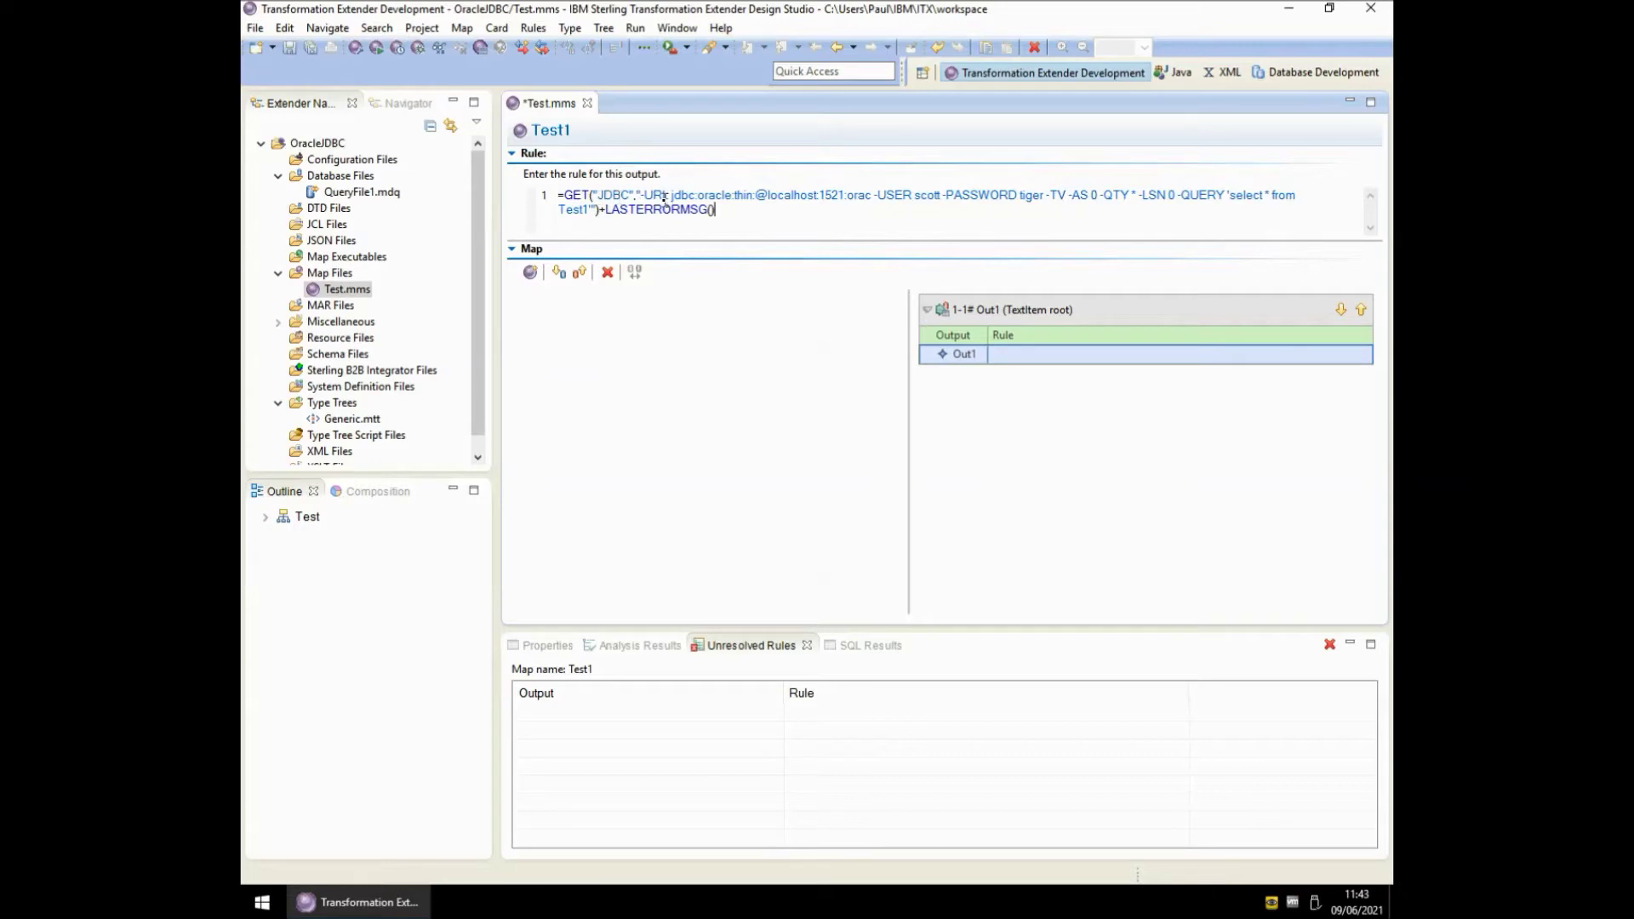
pyautogui.moveTo(642, 195); pyautogui.dragTo(587, 210)
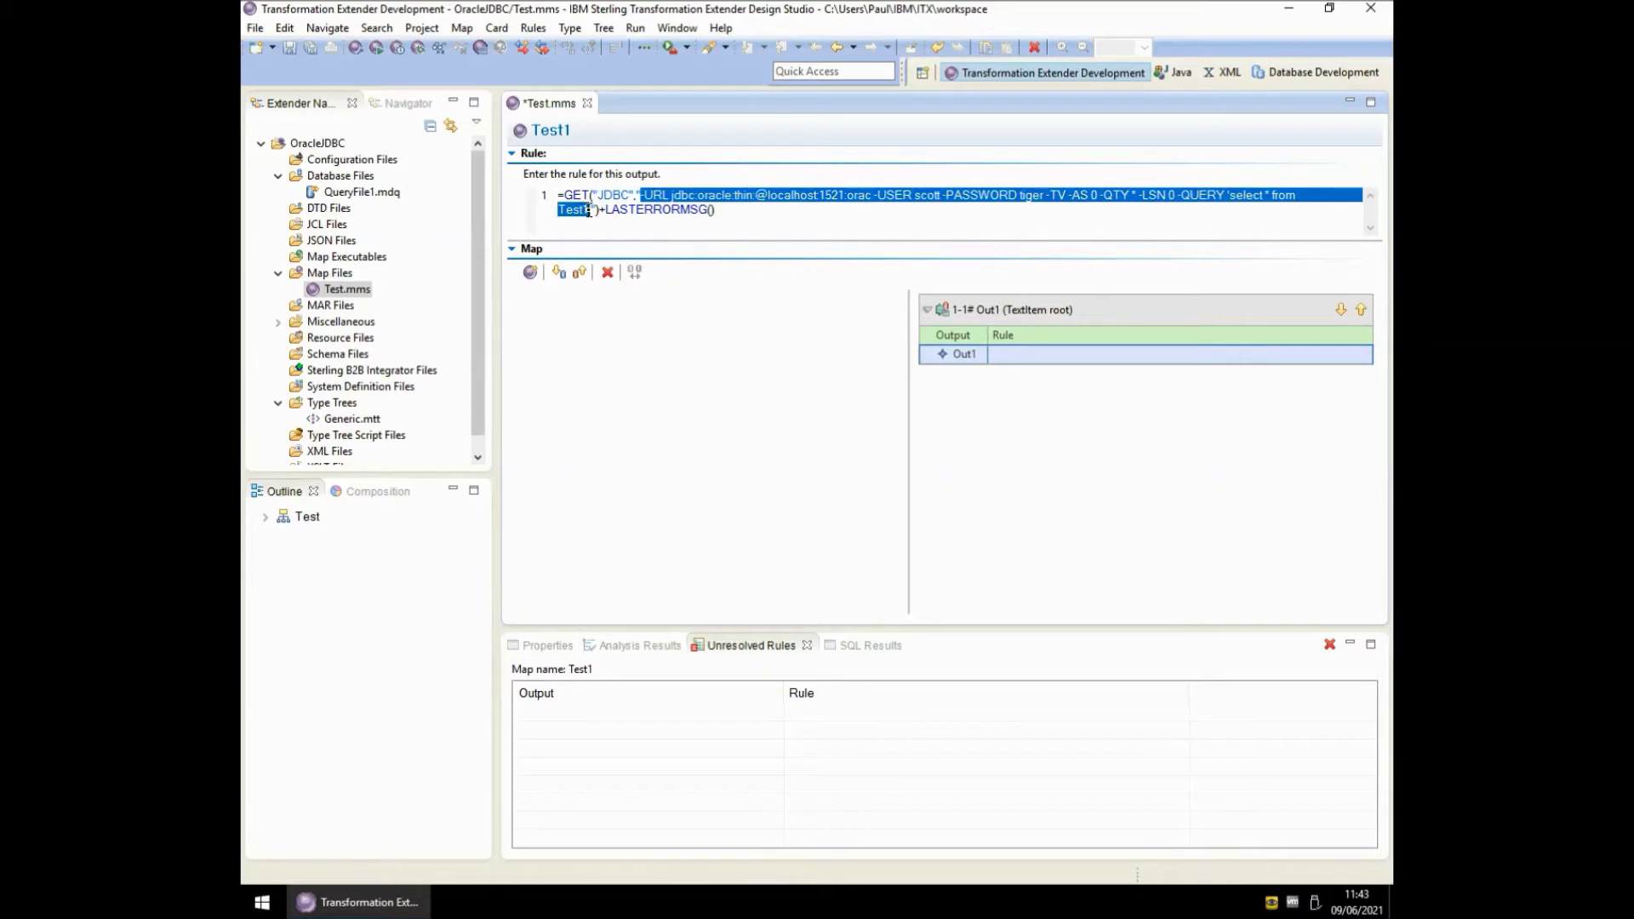
pyautogui.click(681, 252)
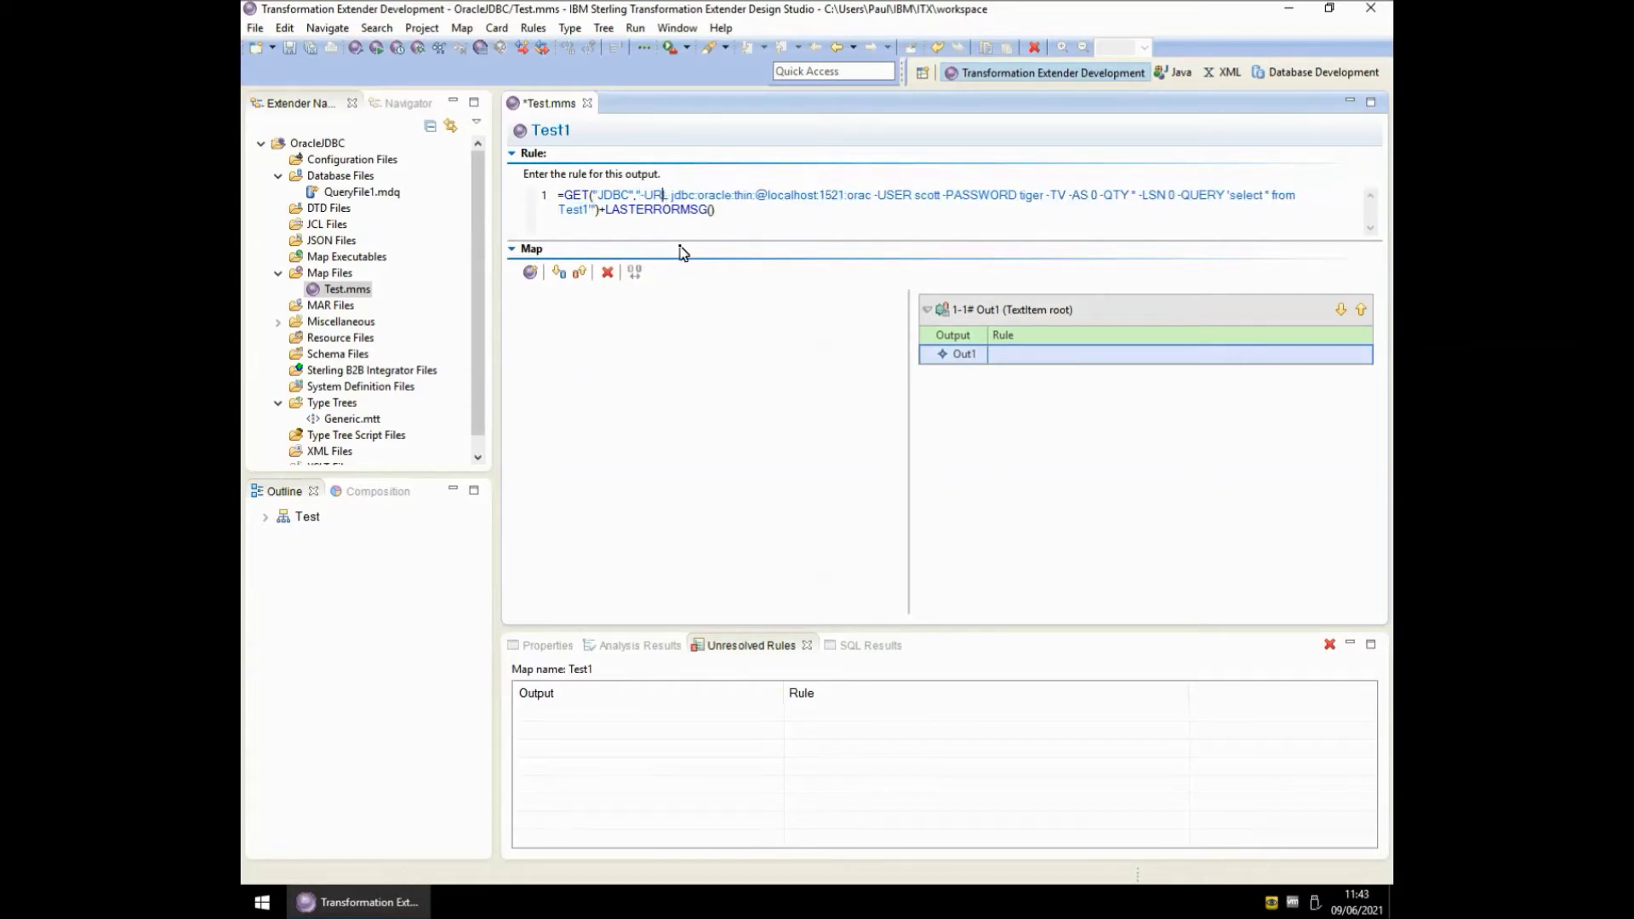
pyautogui.click(663, 195)
pyautogui.moveTo(1046, 196); pyautogui.dragTo(1063, 197)
pyautogui.moveTo(1069, 196); pyautogui.dragTo(1178, 196)
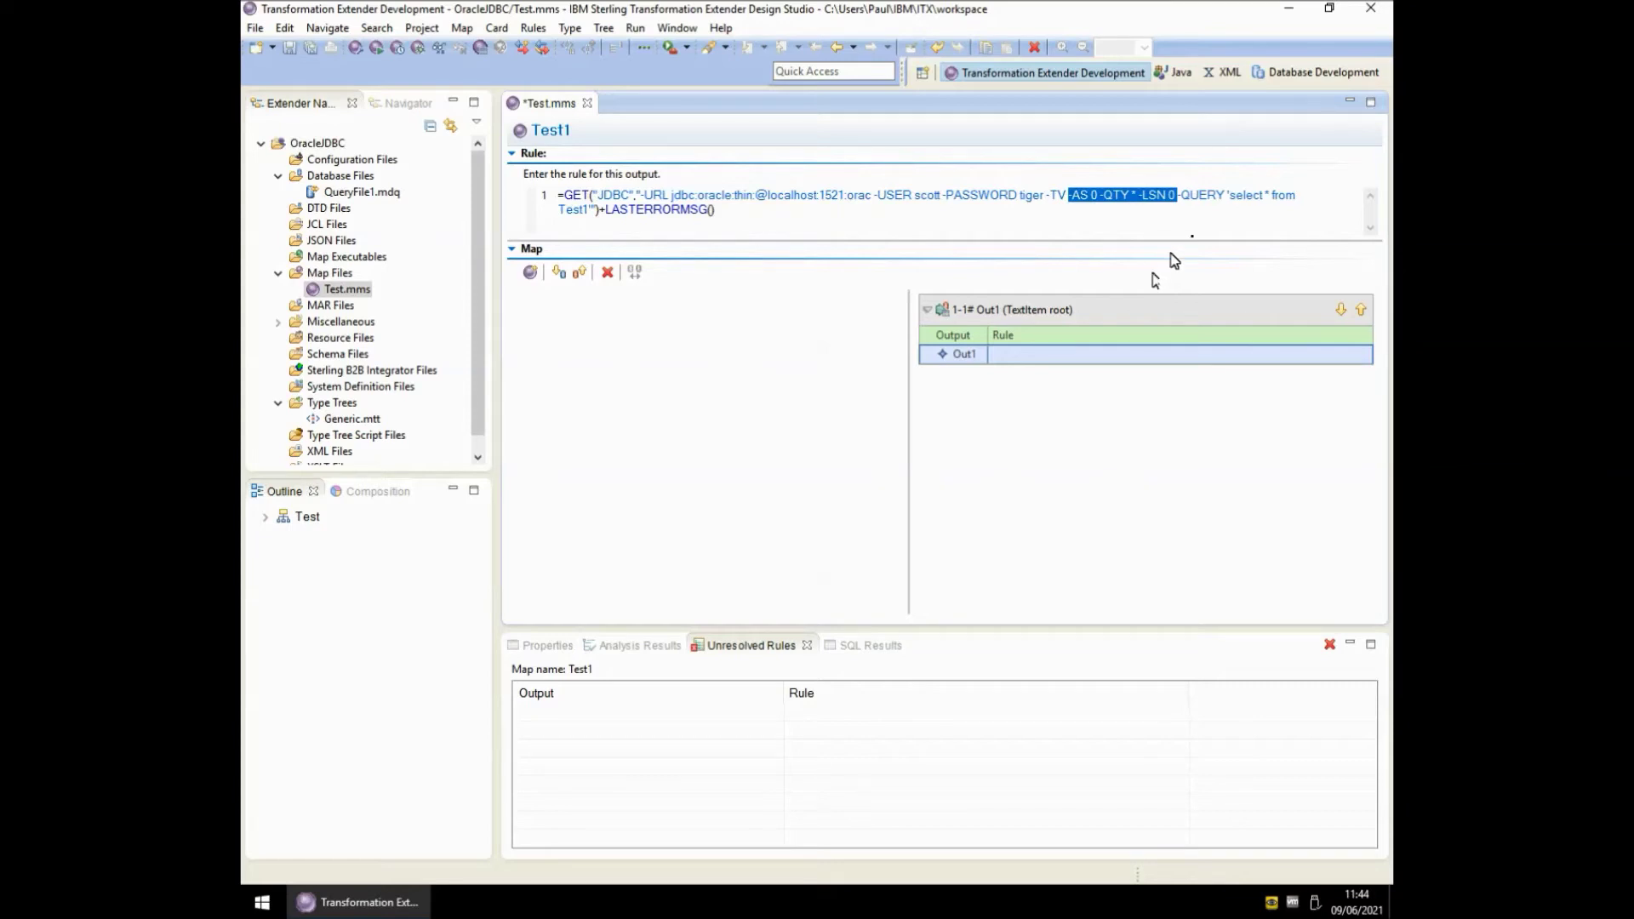
pyautogui.click(1183, 196)
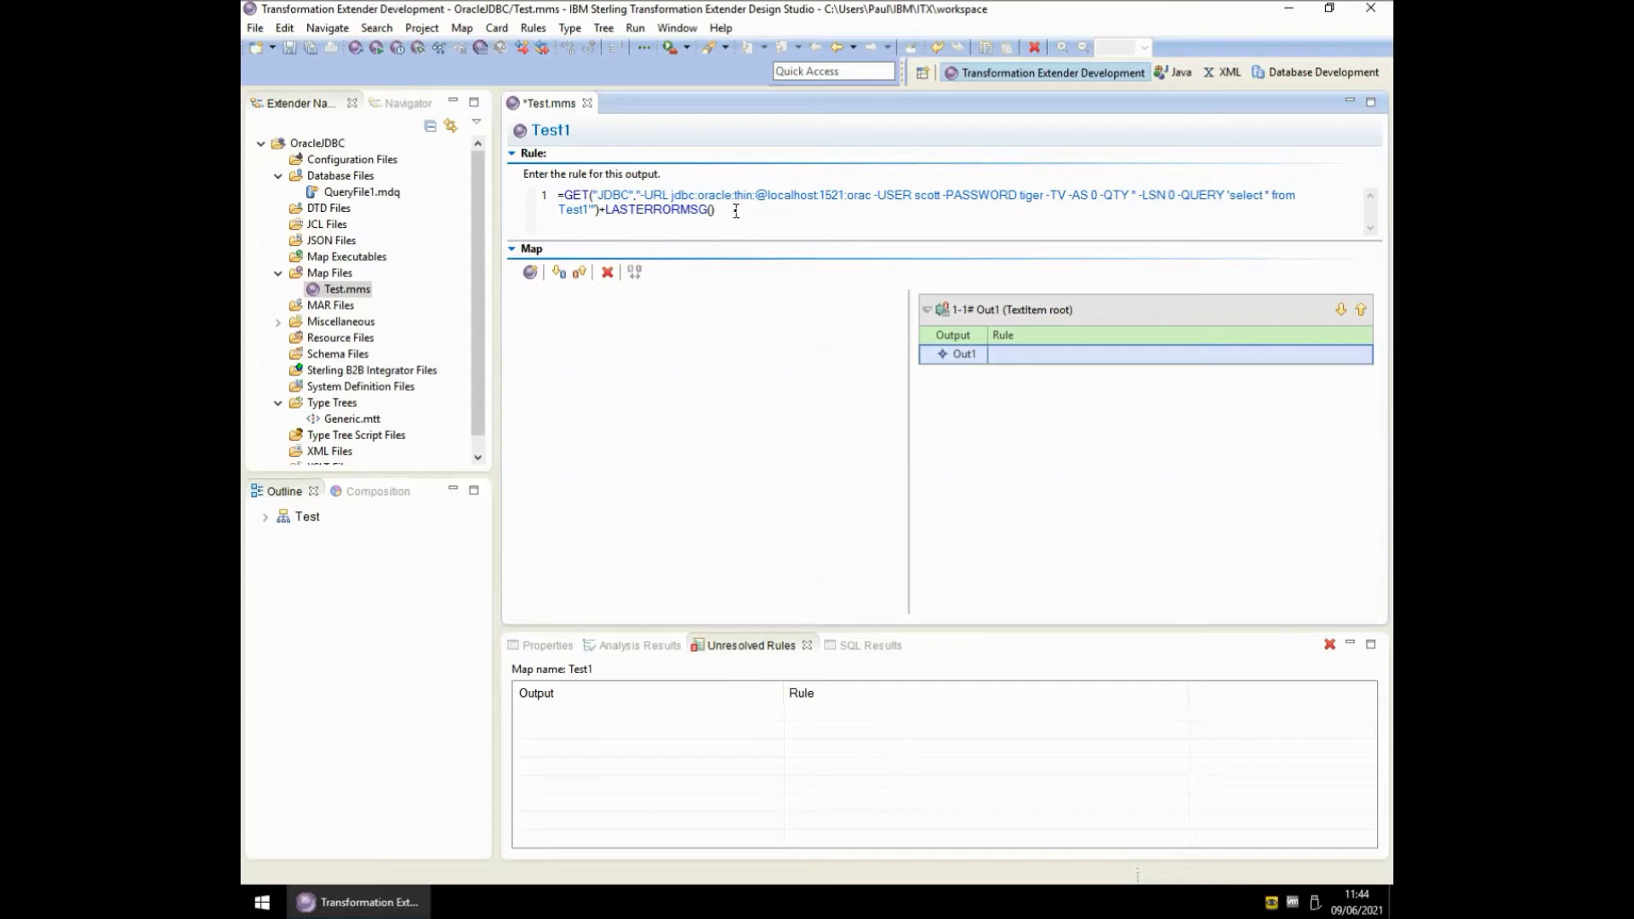
# - Commit Out1's rule, then build and run map Test1
pyautogui.press('Return')
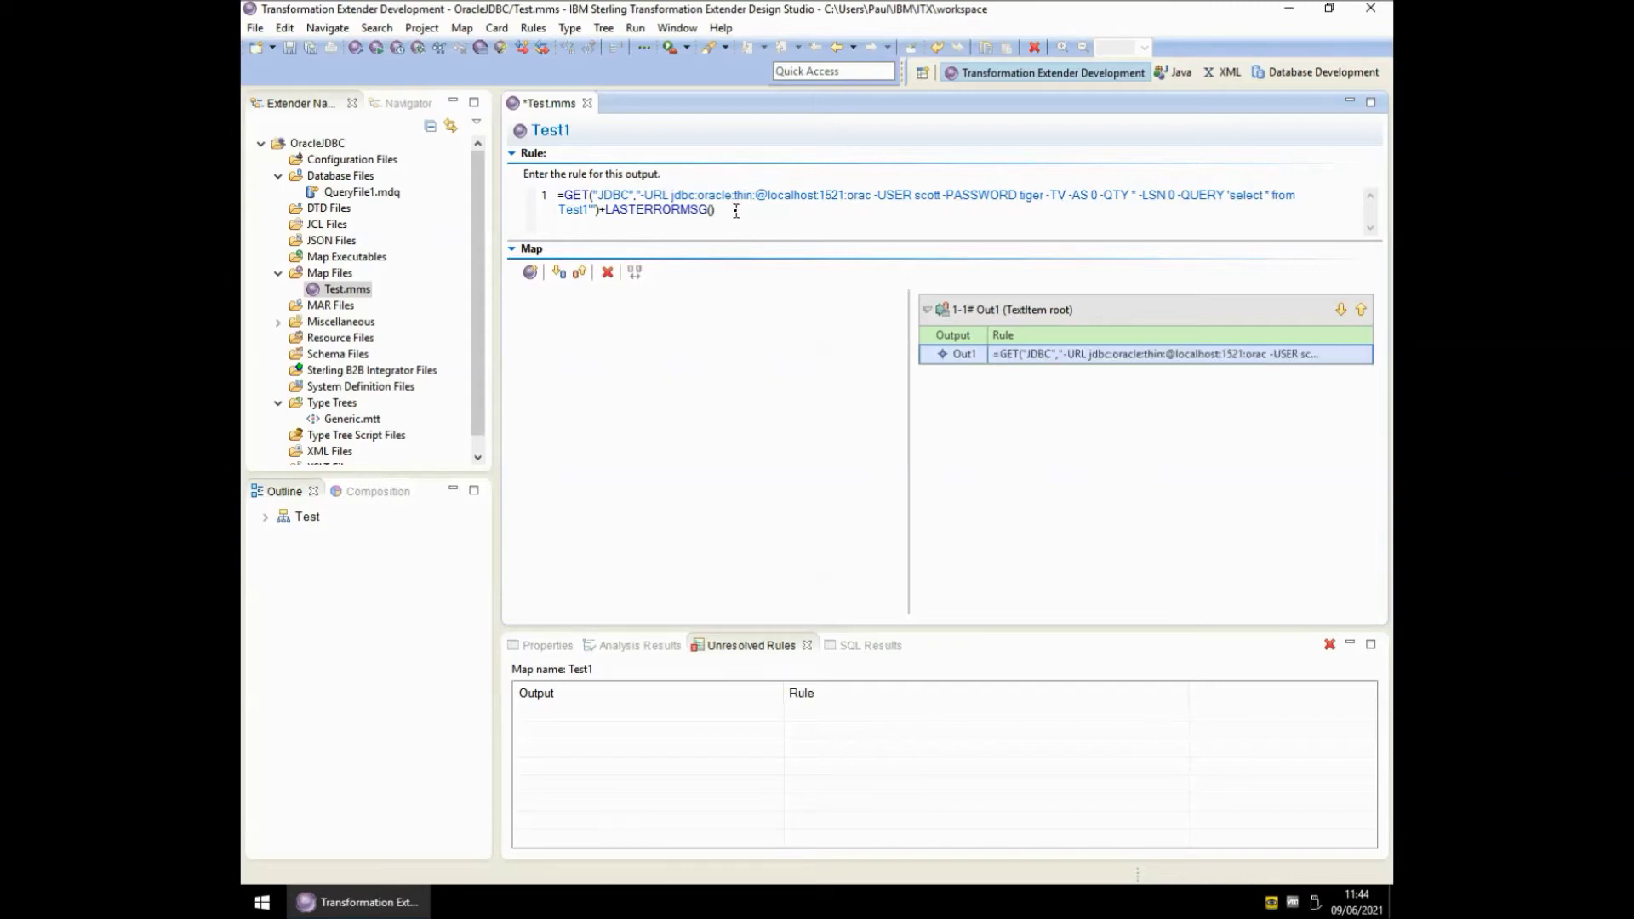
pyautogui.hotkey('ctrl', 'r')
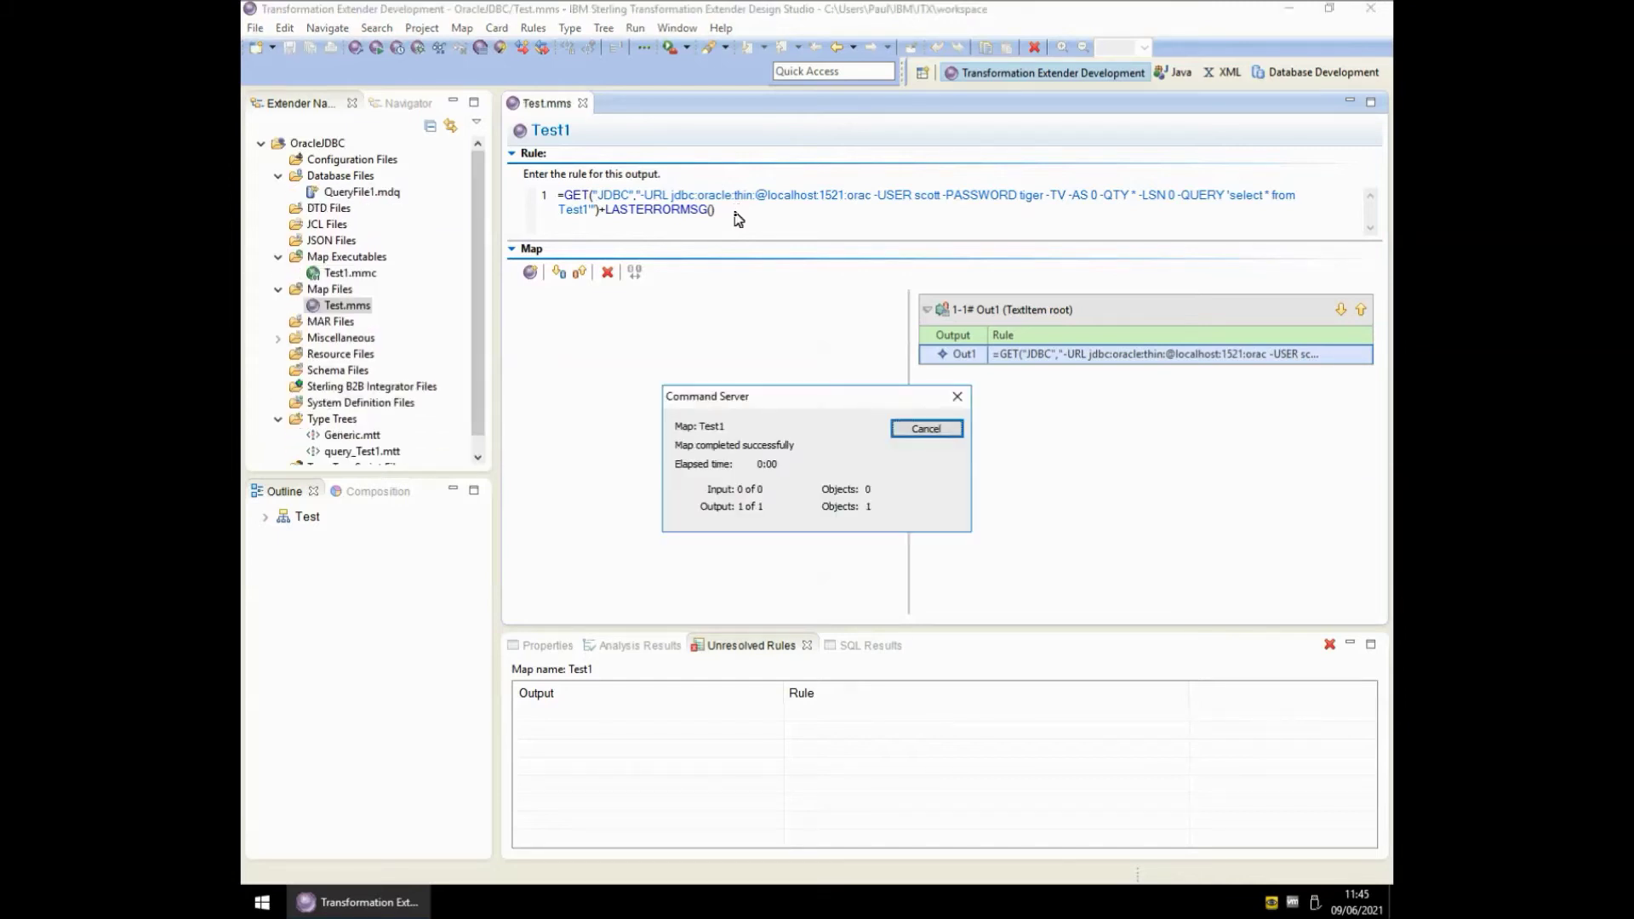
pyautogui.click(951, 429)
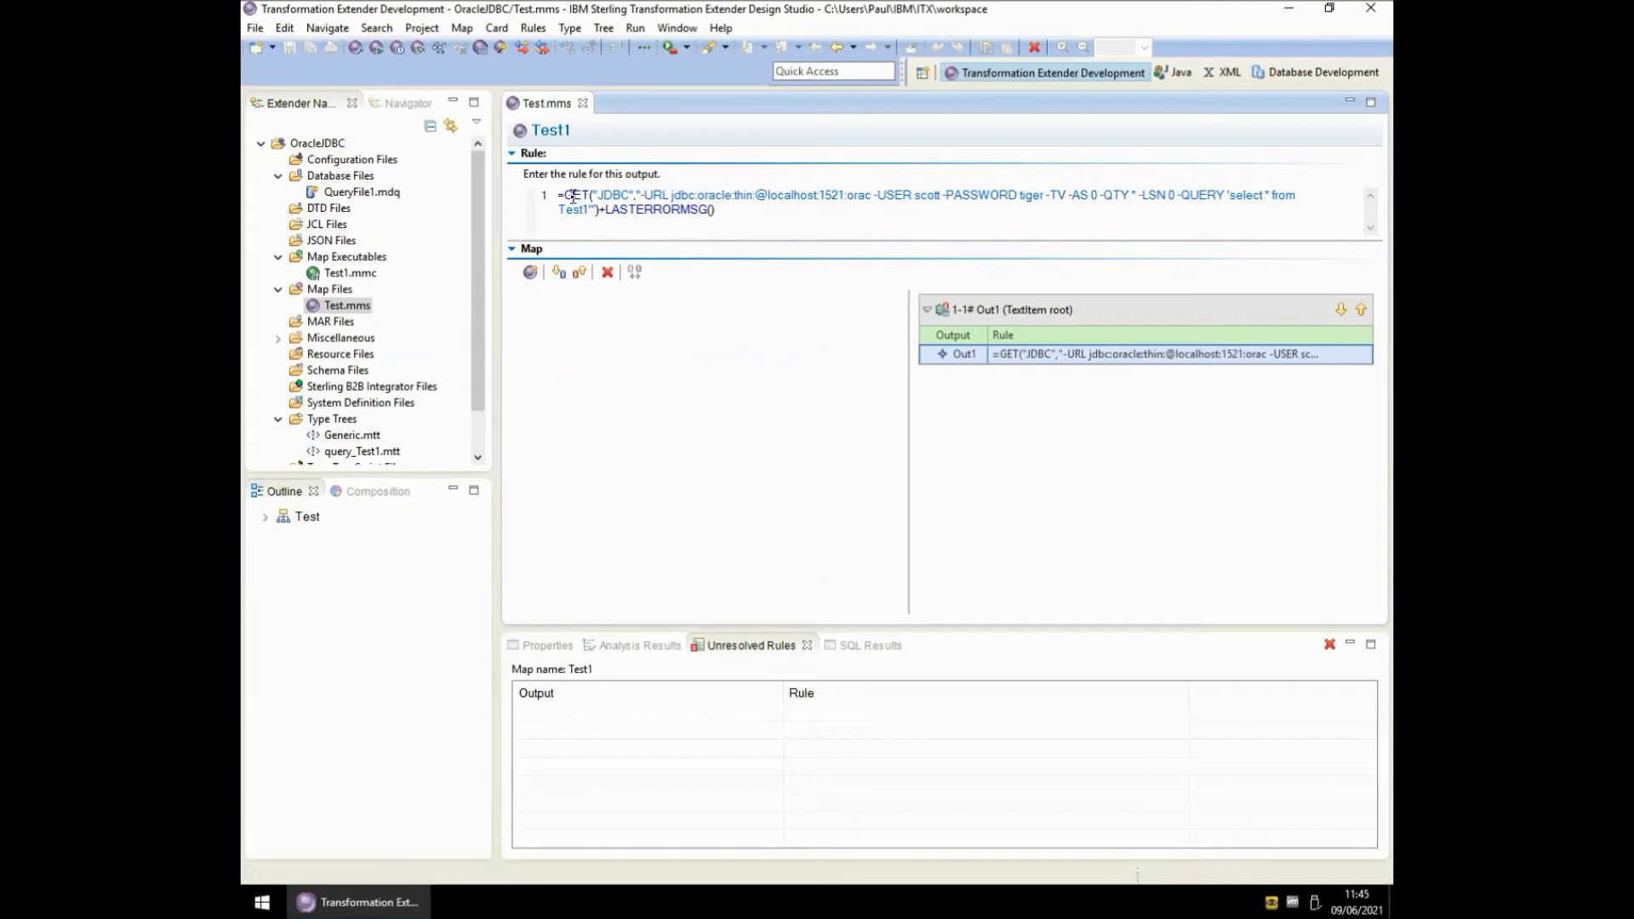
# - Open Miscellaneous > Output.txt and dock it beside Test.mms
pyautogui.click(277, 338)
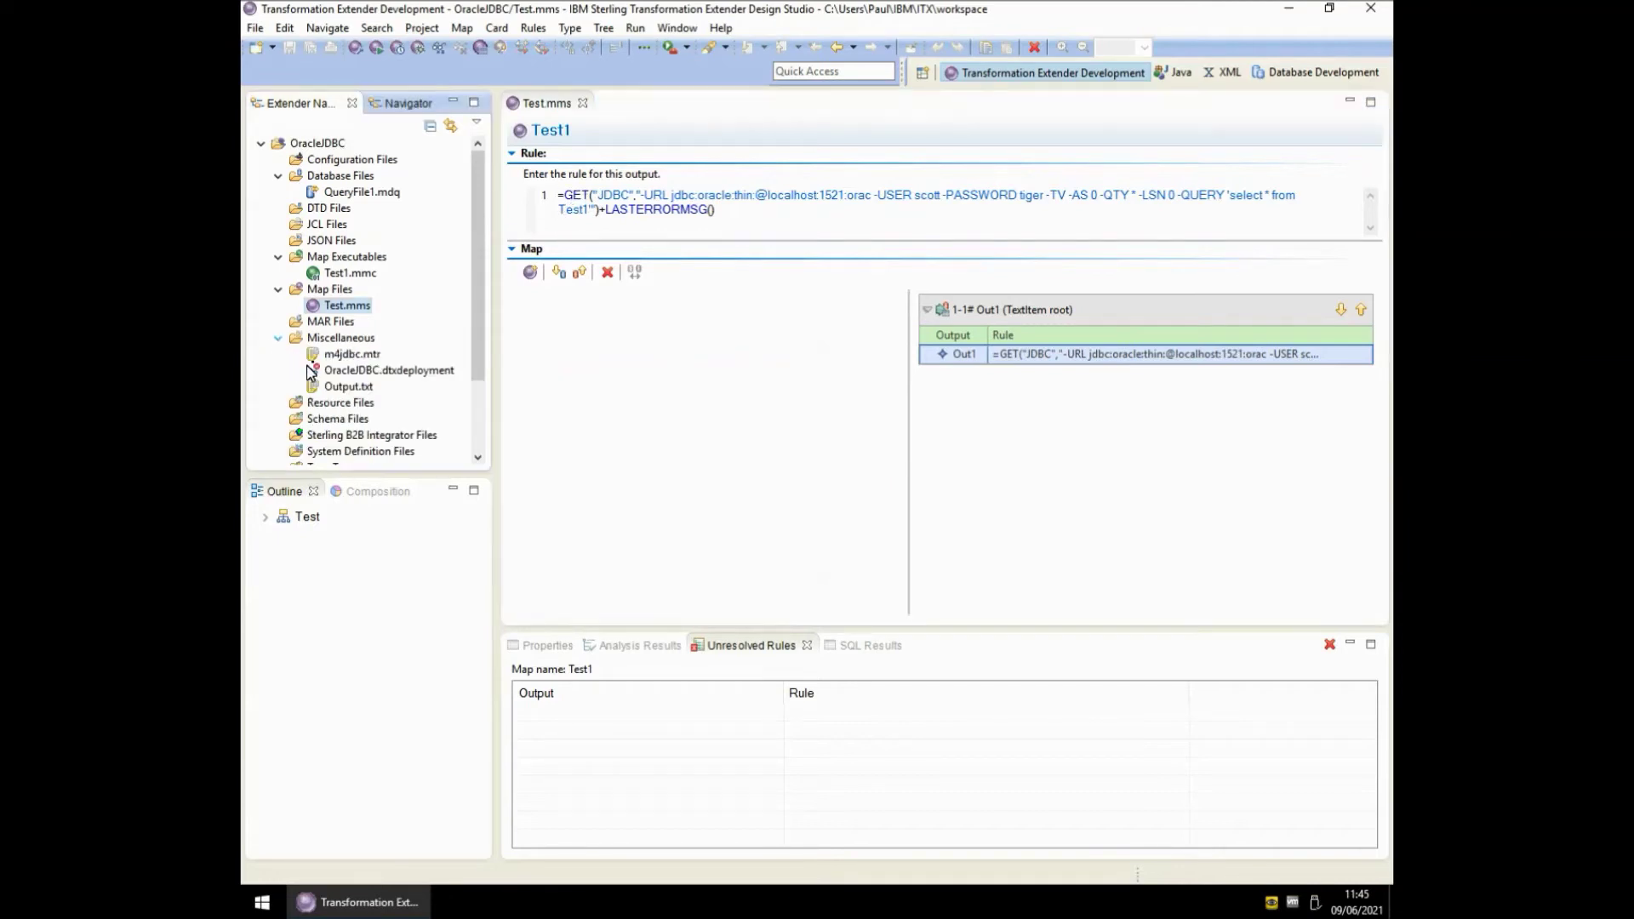
pyautogui.doubleClick(346, 387)
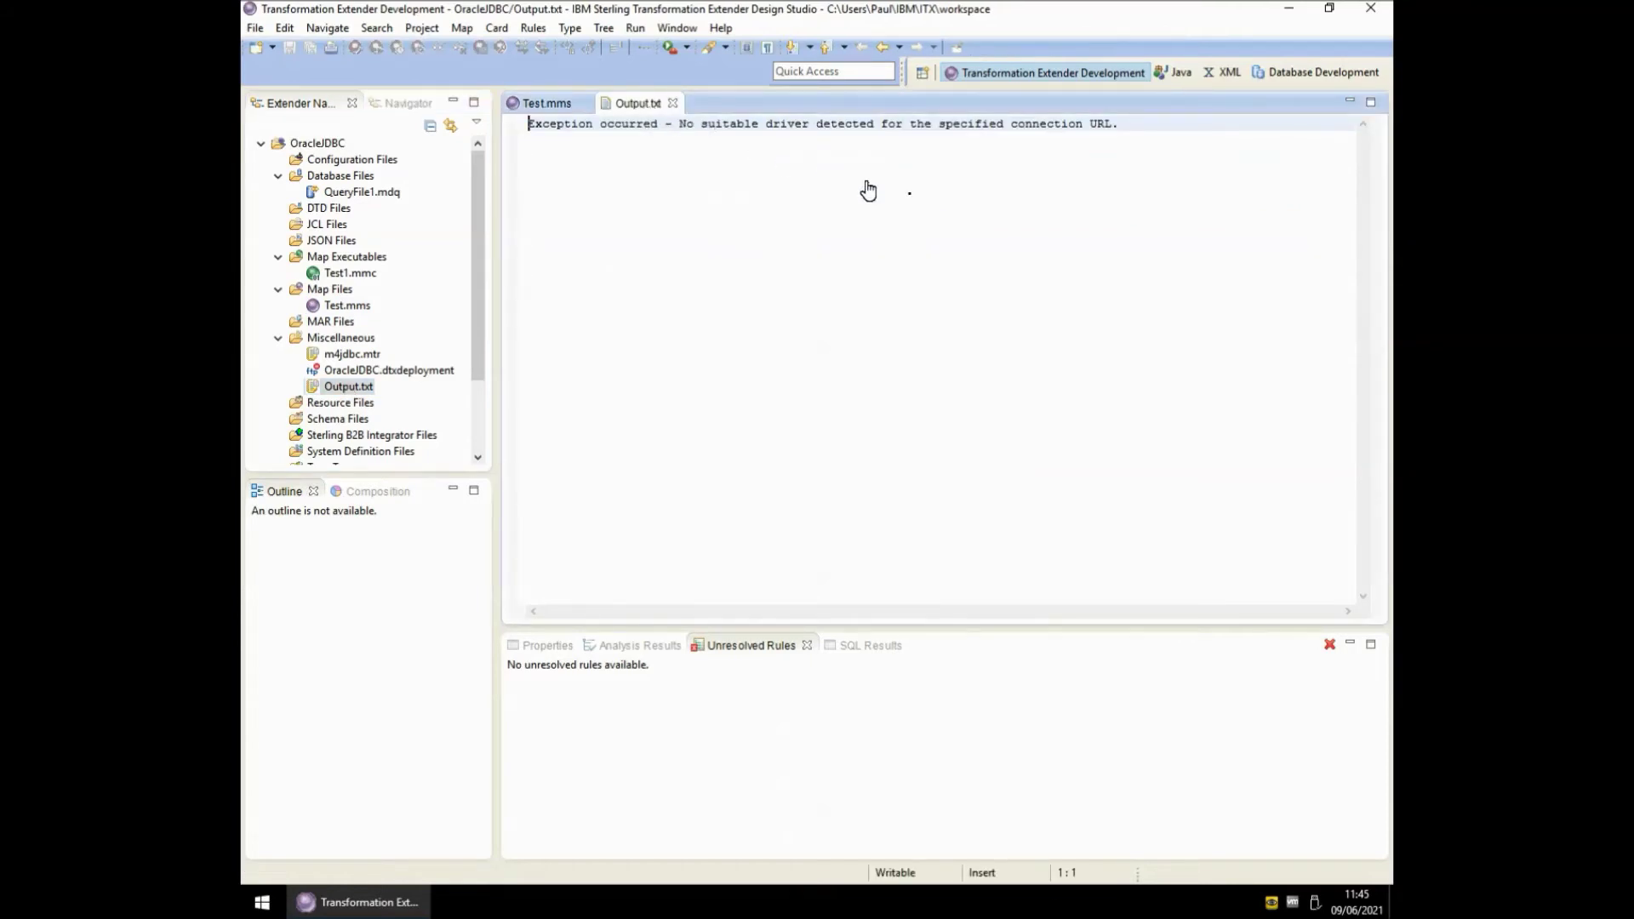
pyautogui.moveTo(1143, 268); pyautogui.dragTo(1254, 288)
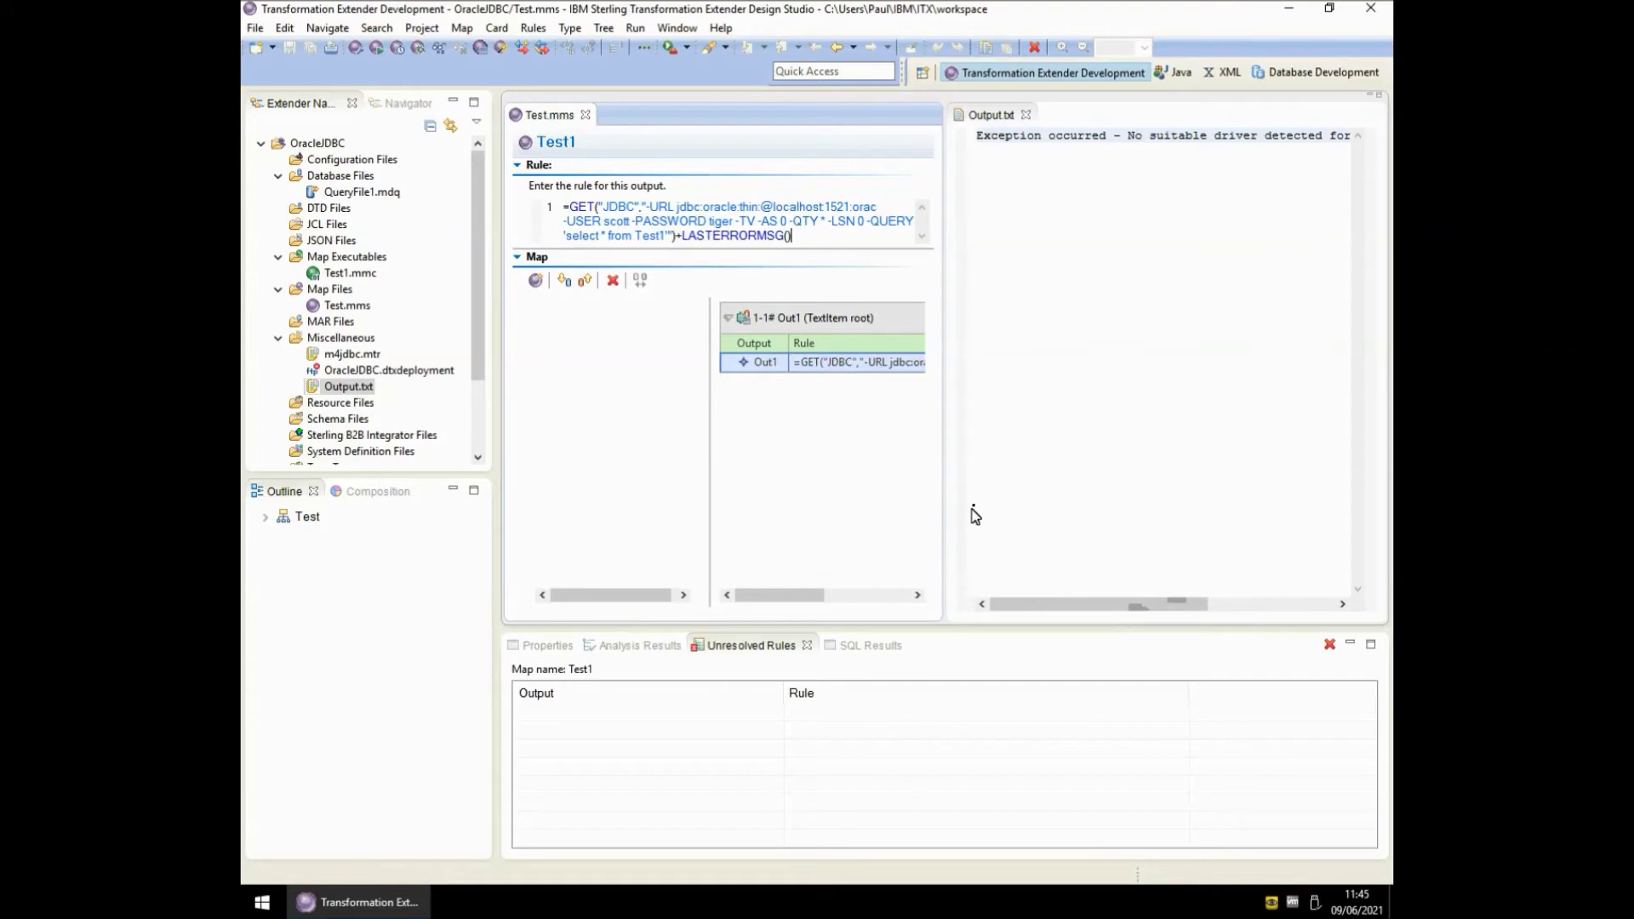
pyautogui.moveTo(947, 492); pyautogui.dragTo(839, 493)
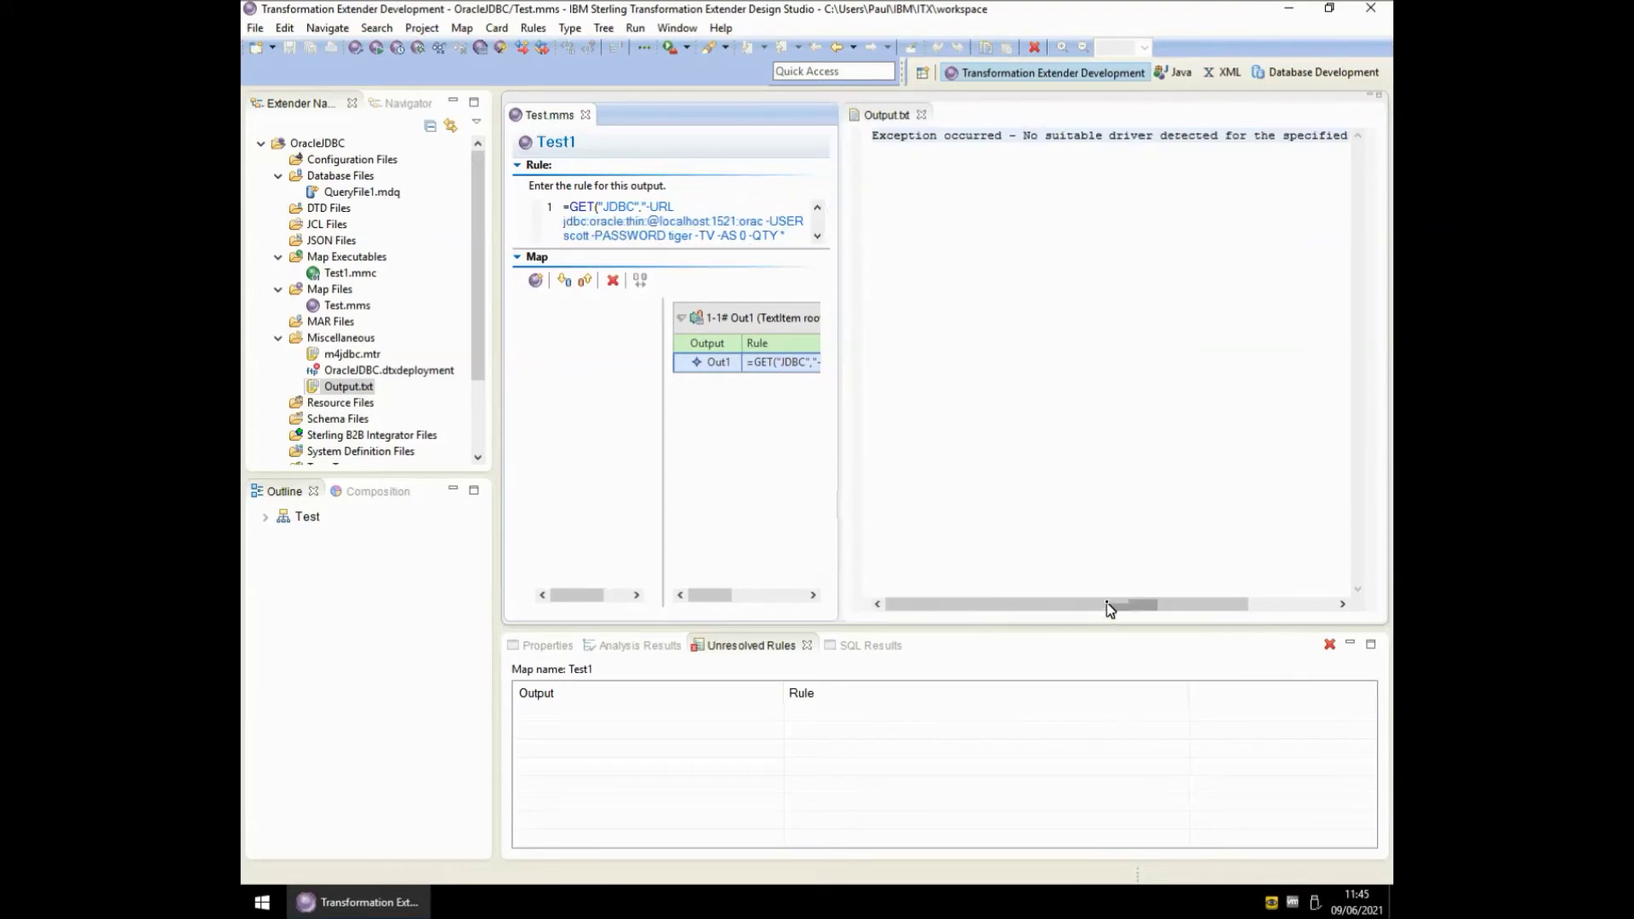
pyautogui.click(1189, 607)
pyautogui.moveTo(1187, 606); pyautogui.dragTo(1273, 607)
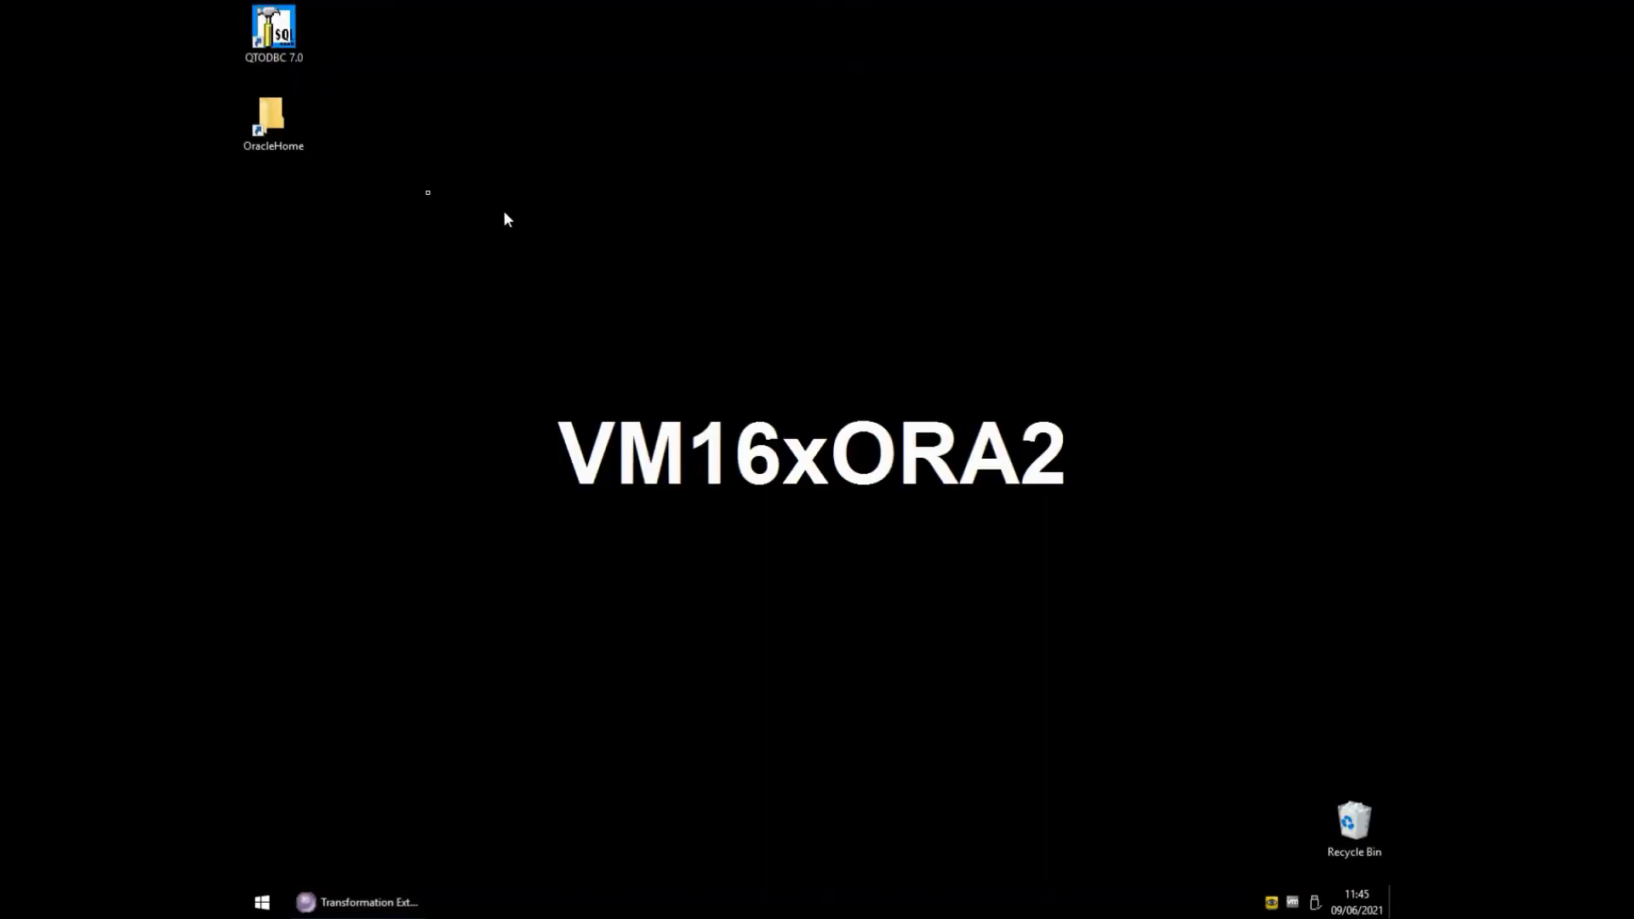
# - Browse OracleHome to the jdbc lib folder and select ojdbc8.jar
pyautogui.doubleClick(282, 135)
pyautogui.click(799, 428)
pyautogui.write('jd')
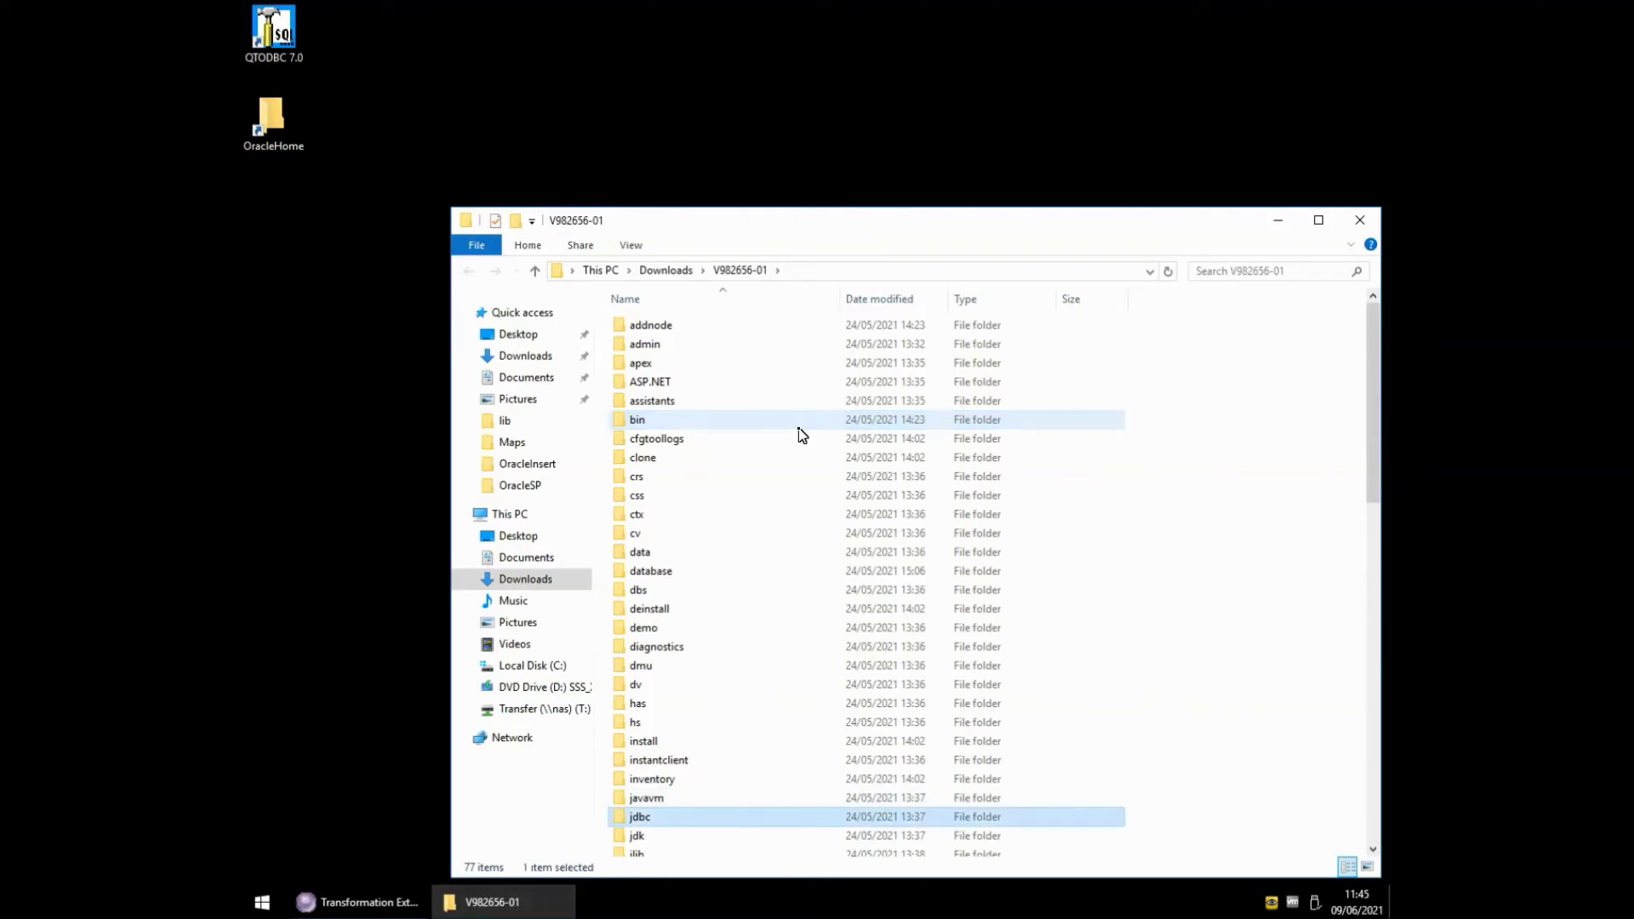
pyautogui.press('Return')
pyautogui.press('Down')
pyautogui.press('Up')
pyautogui.press('Return')
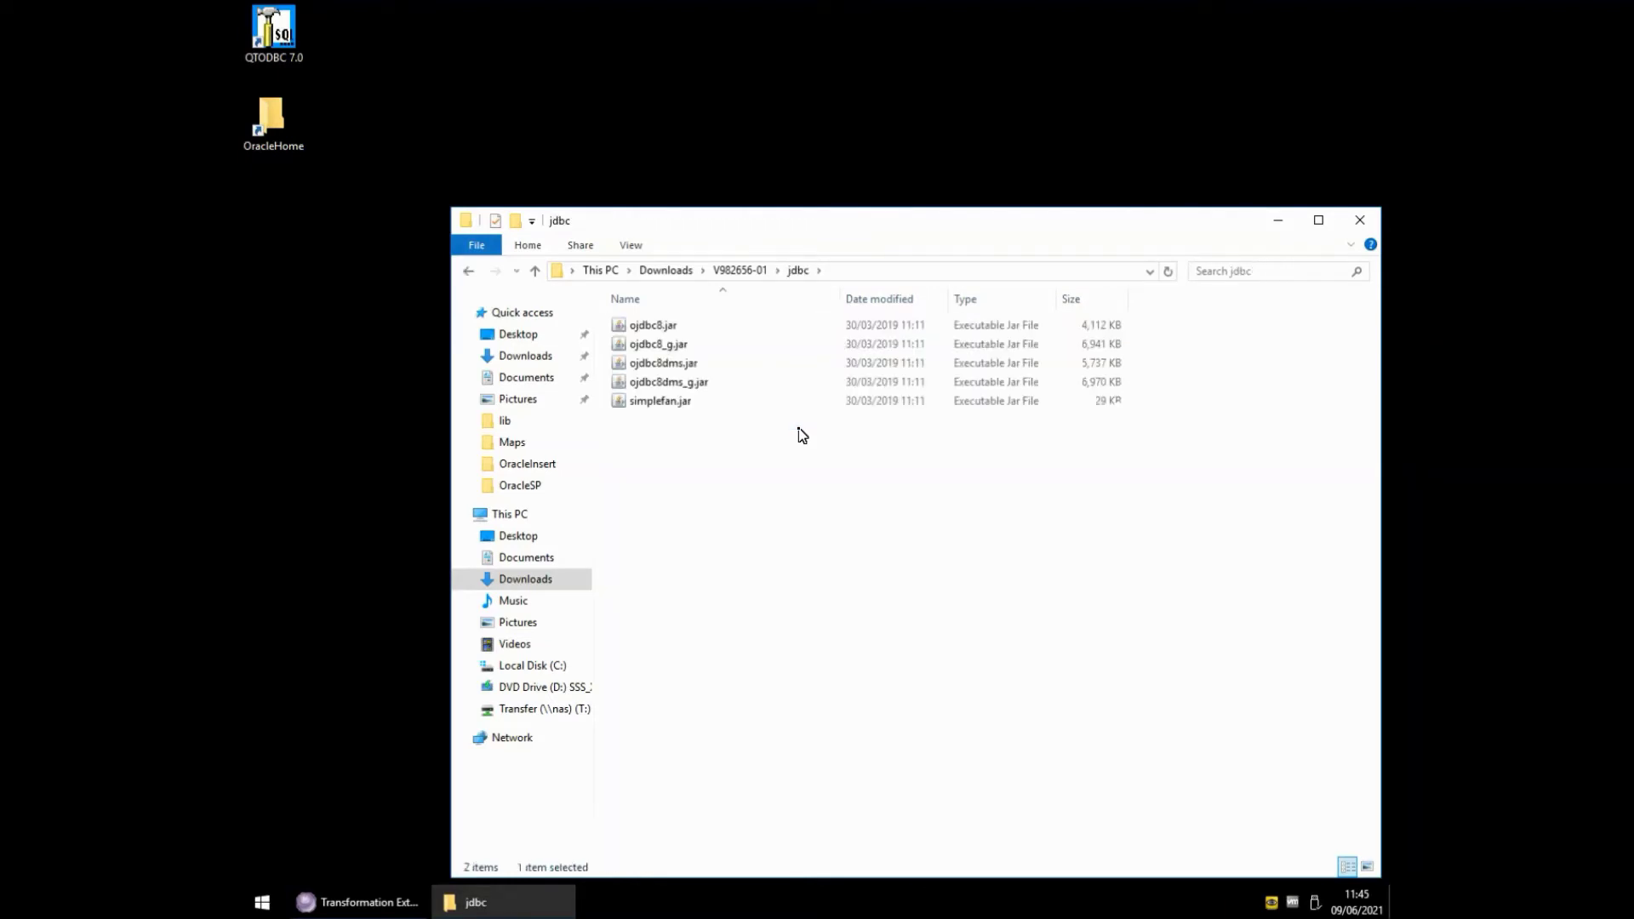
pyautogui.press('Down')
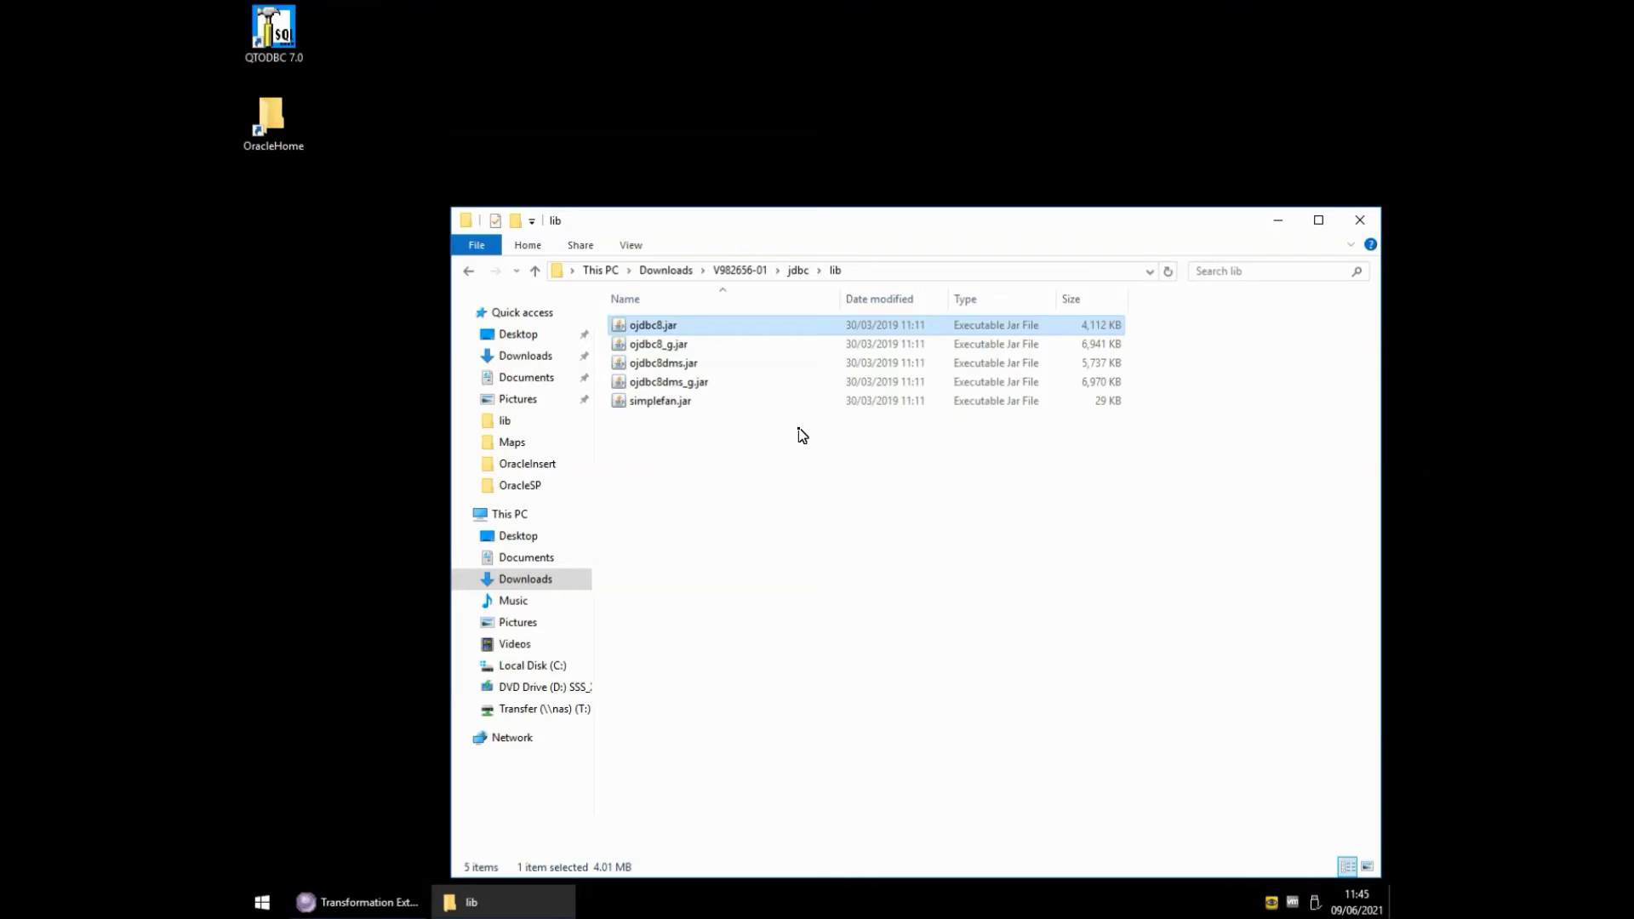
# - Paste ojdbc8.jar into C:\ibm\ITX10100\extjar
pyautogui.press('super+r')
pyautogui.write('c:\\ibm\\')
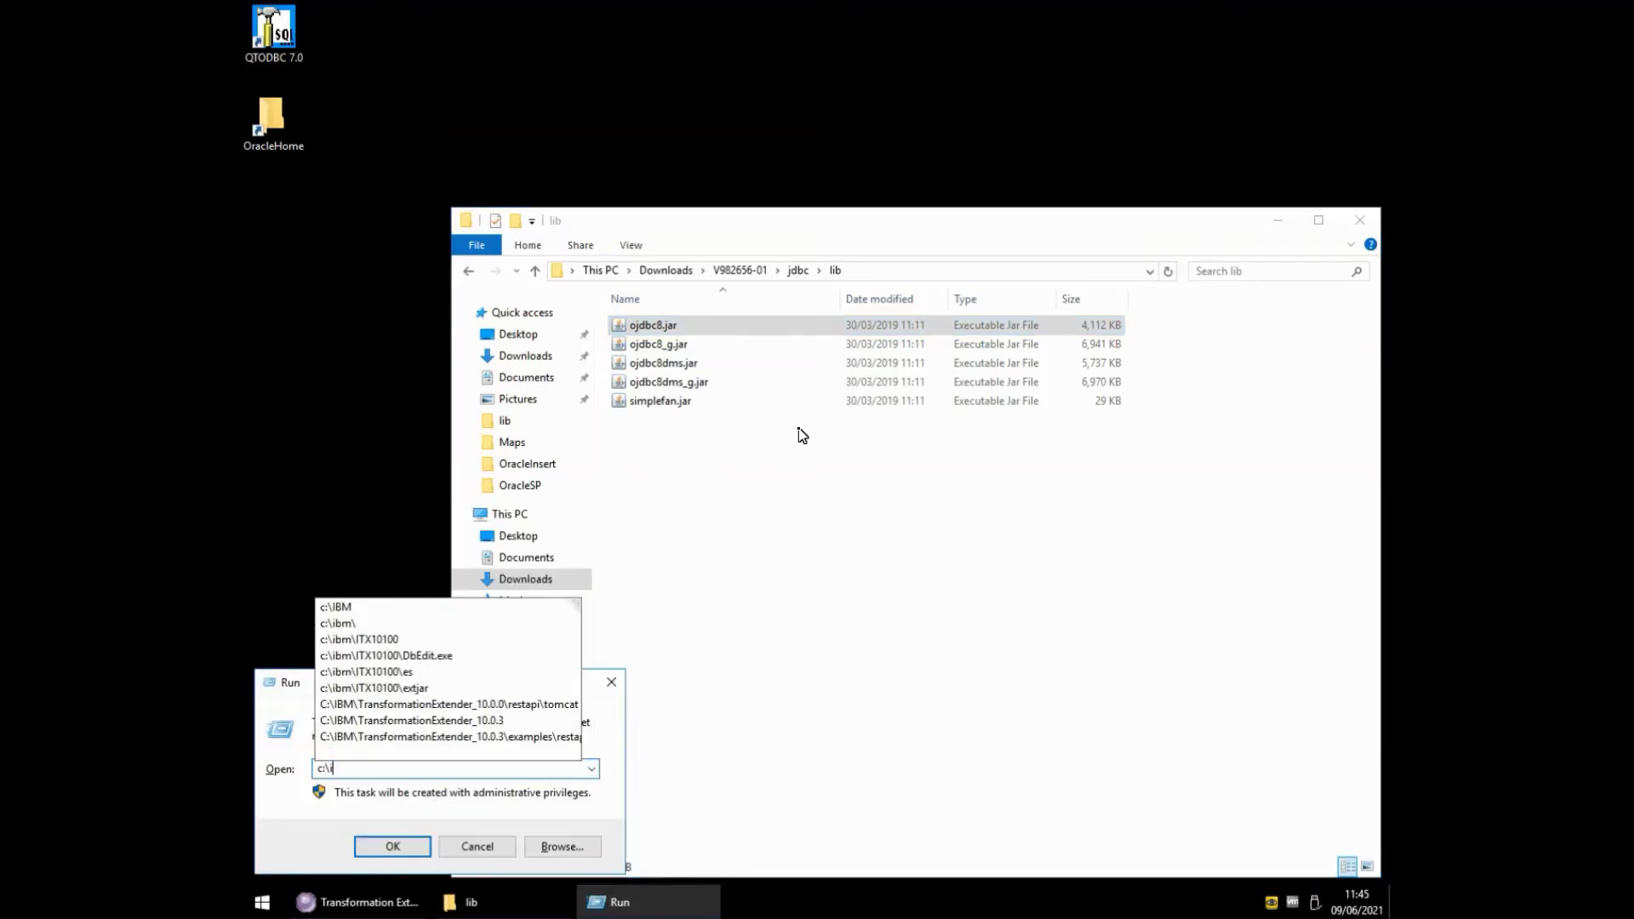
pyautogui.press('Down')
pyautogui.press('Down')
pyautogui.press('Return')
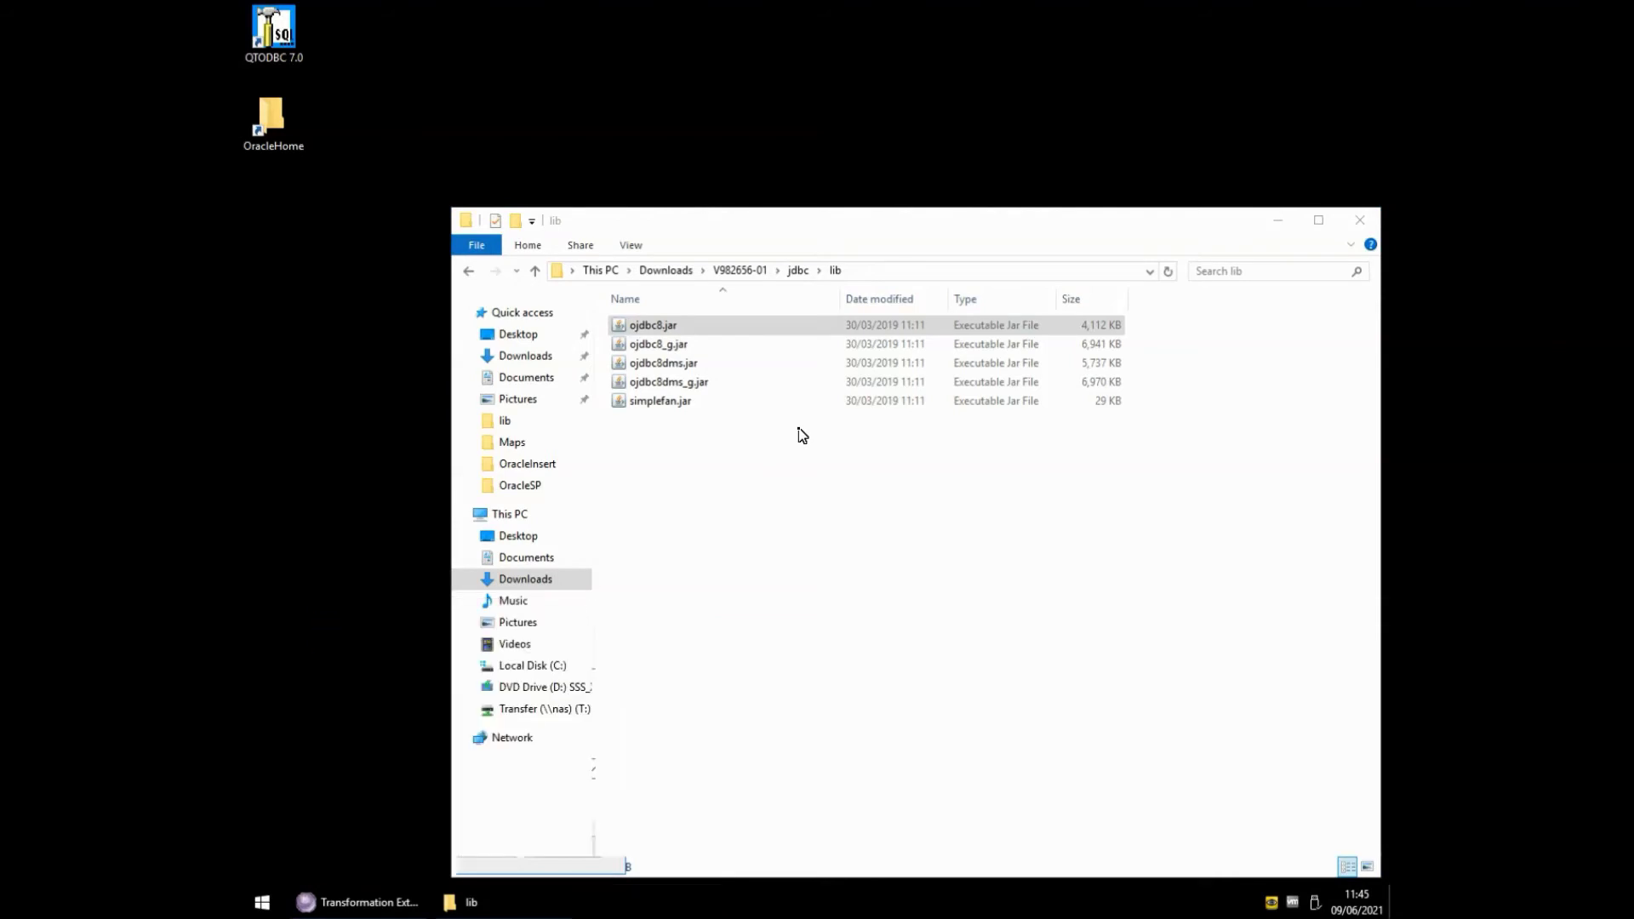
pyautogui.write('ext')
pyautogui.press('Return')
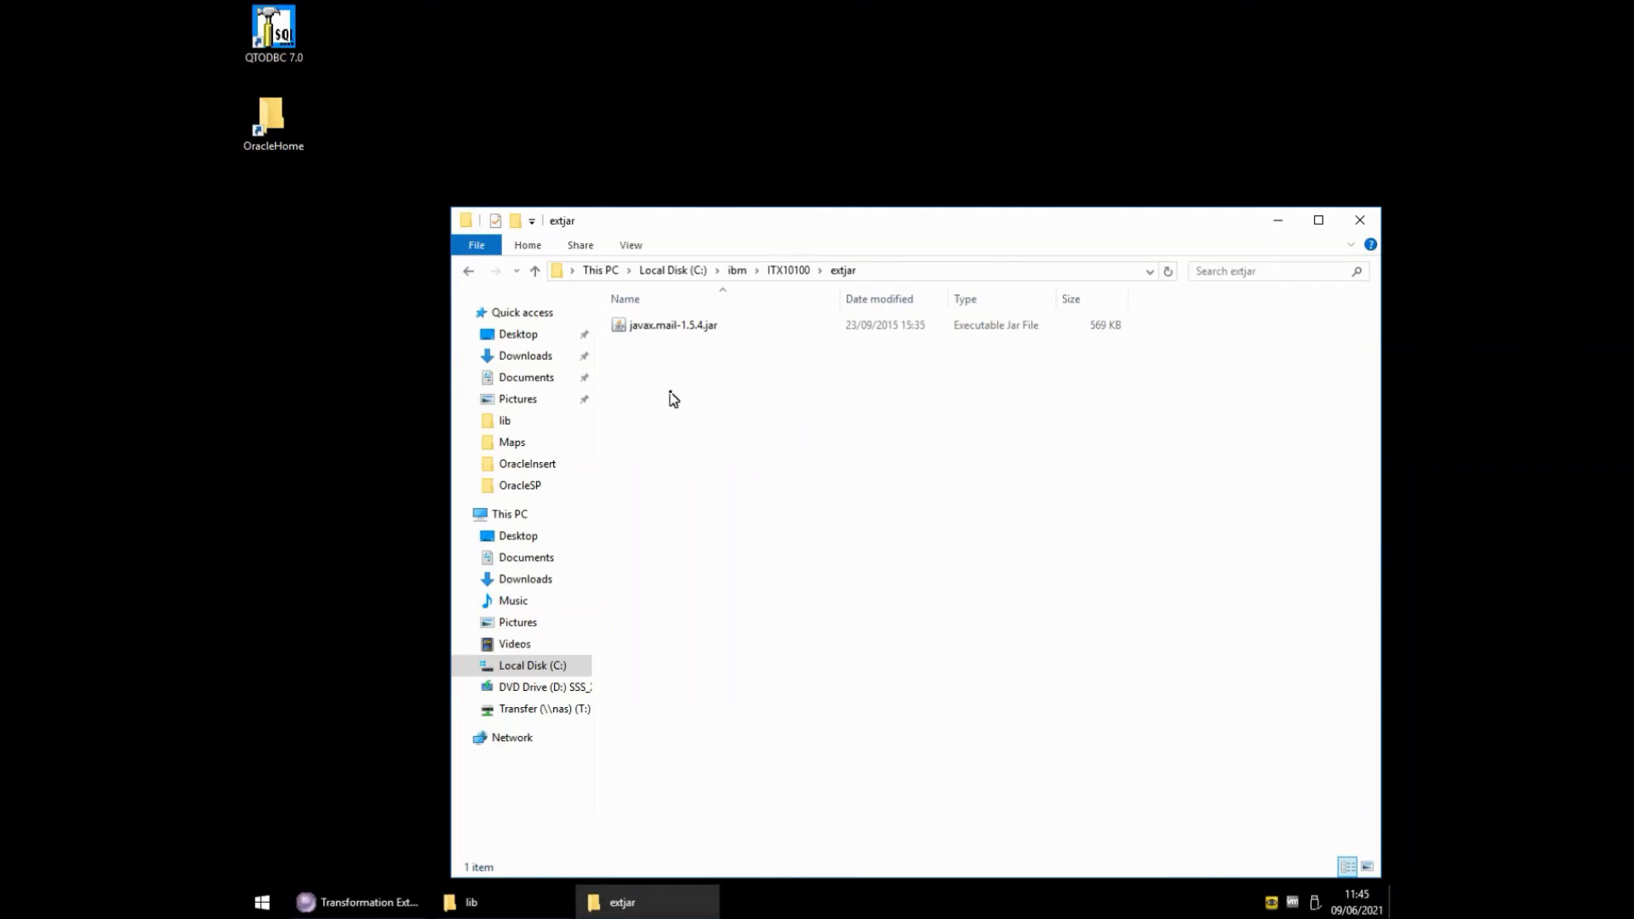
pyautogui.hotkey('ctrl', 'v')
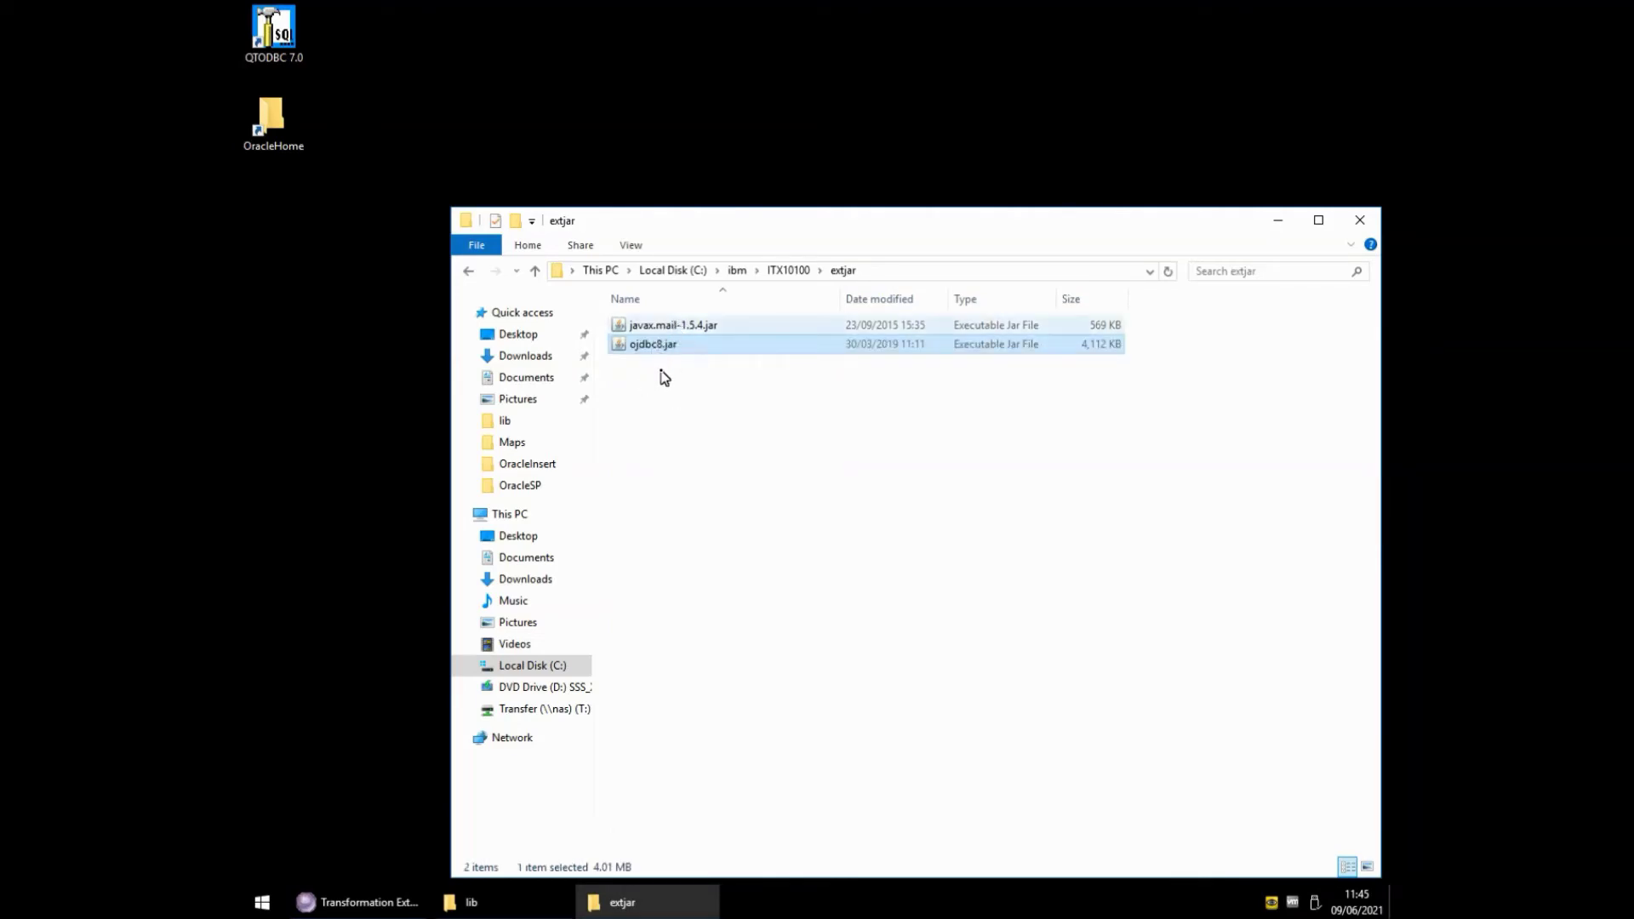
# - Close both Explorer windows and return to Design Studio
pyautogui.click(1358, 227)
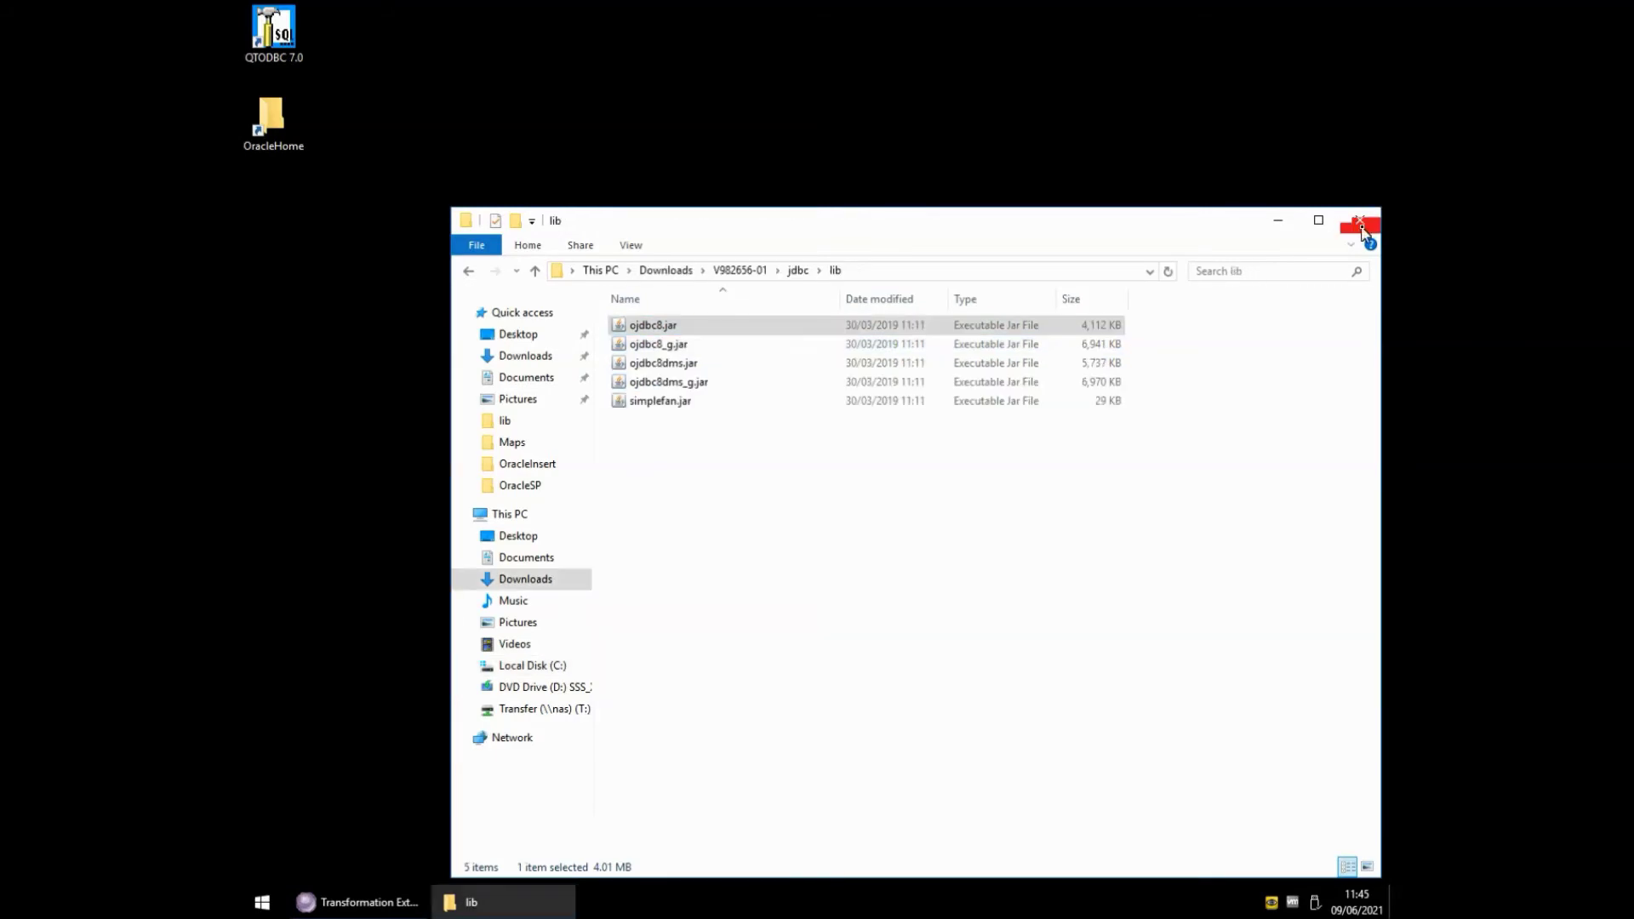
pyautogui.click(1353, 225)
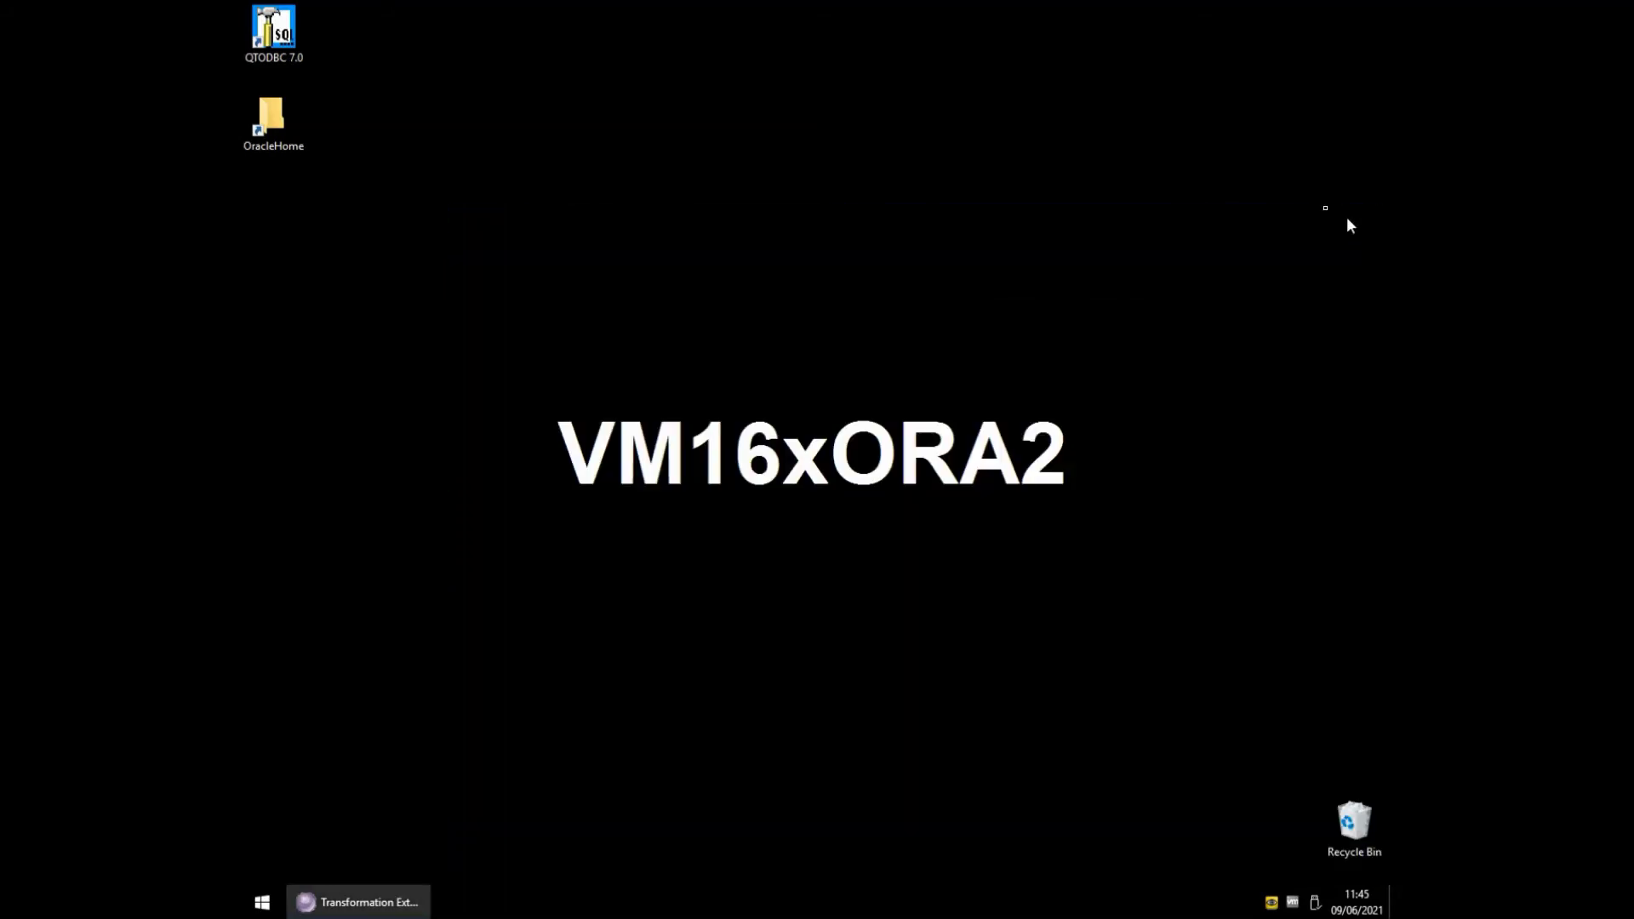
pyautogui.click(375, 902)
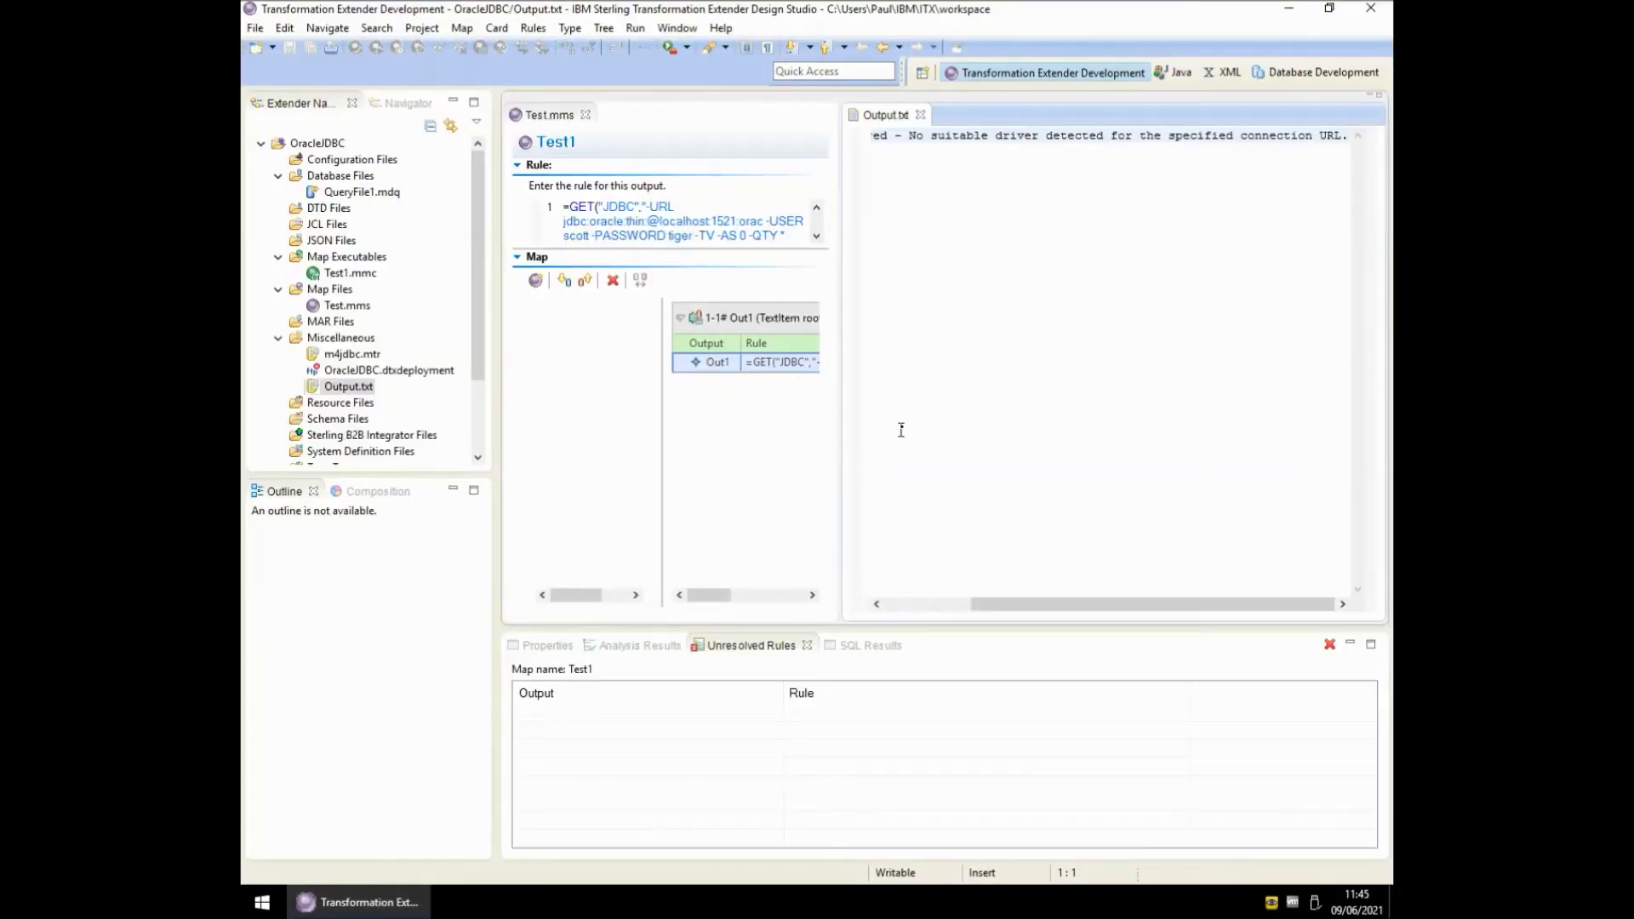
# - Rerun map Test1 from Test.mms and view the three database rows in Output.txt
pyautogui.click(739, 439)
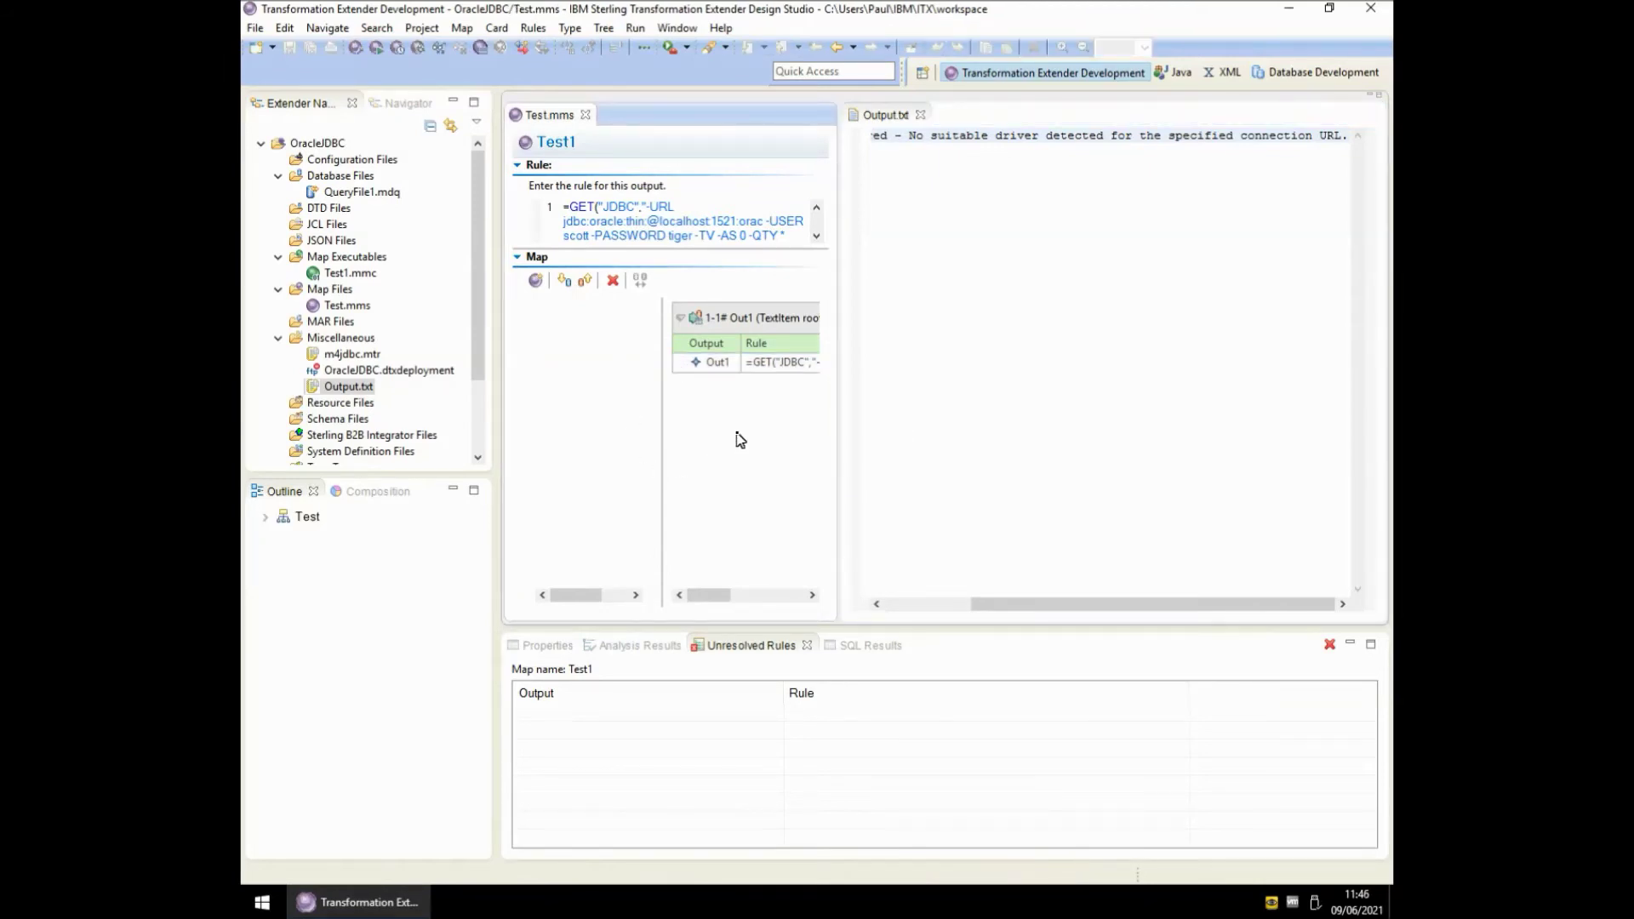
pyautogui.hotkey('ctrl', 'r')
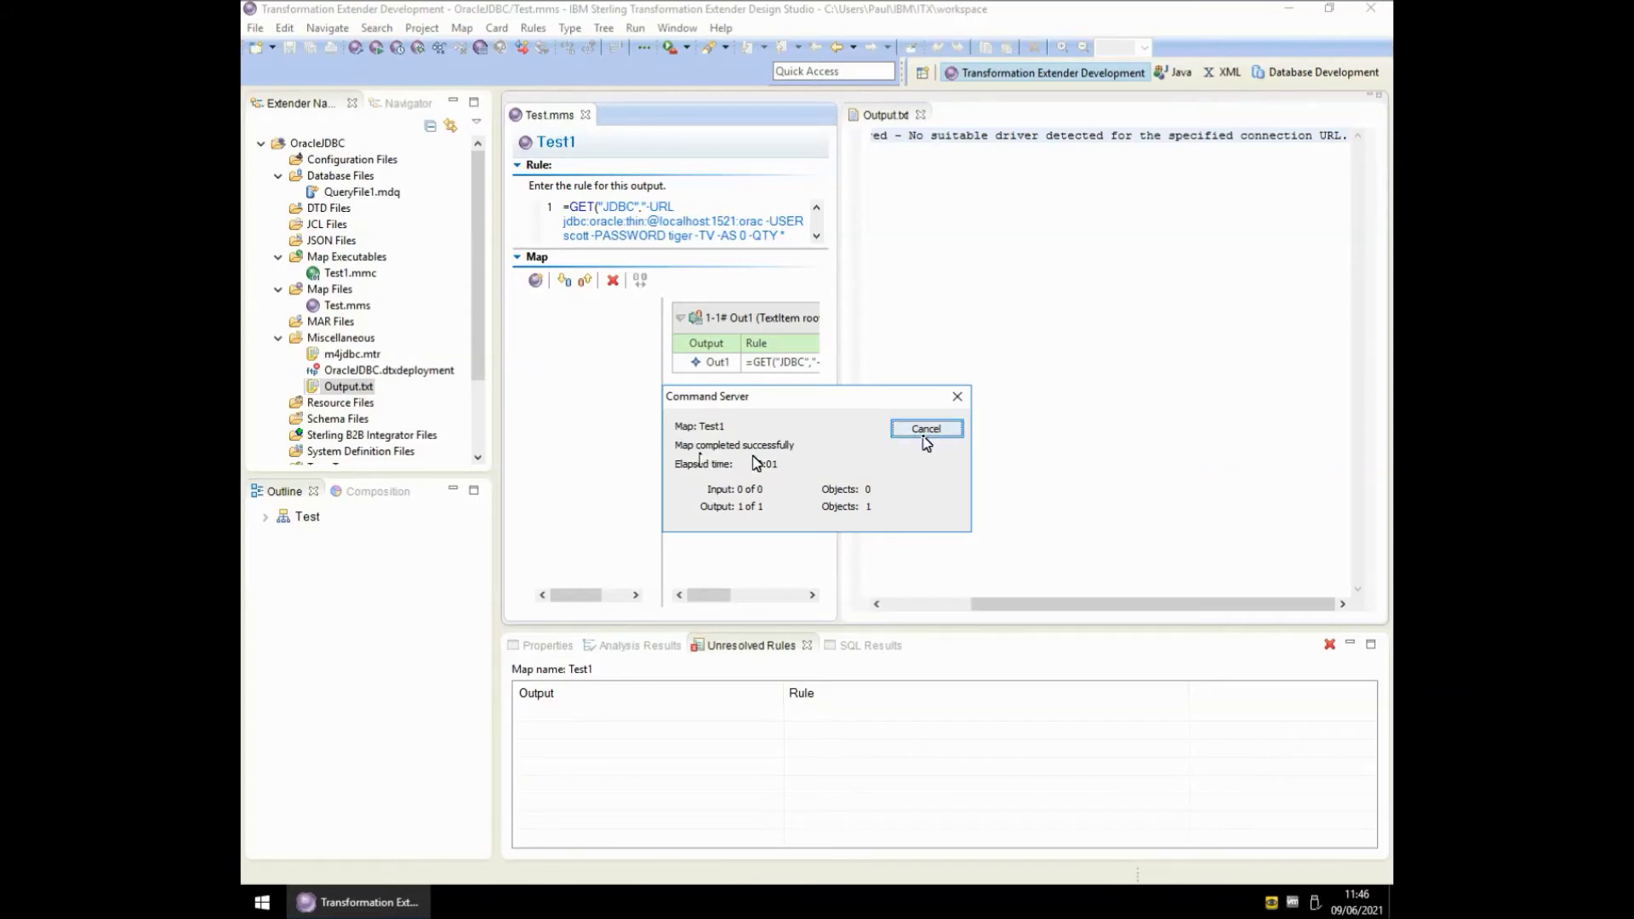
pyautogui.click(926, 430)
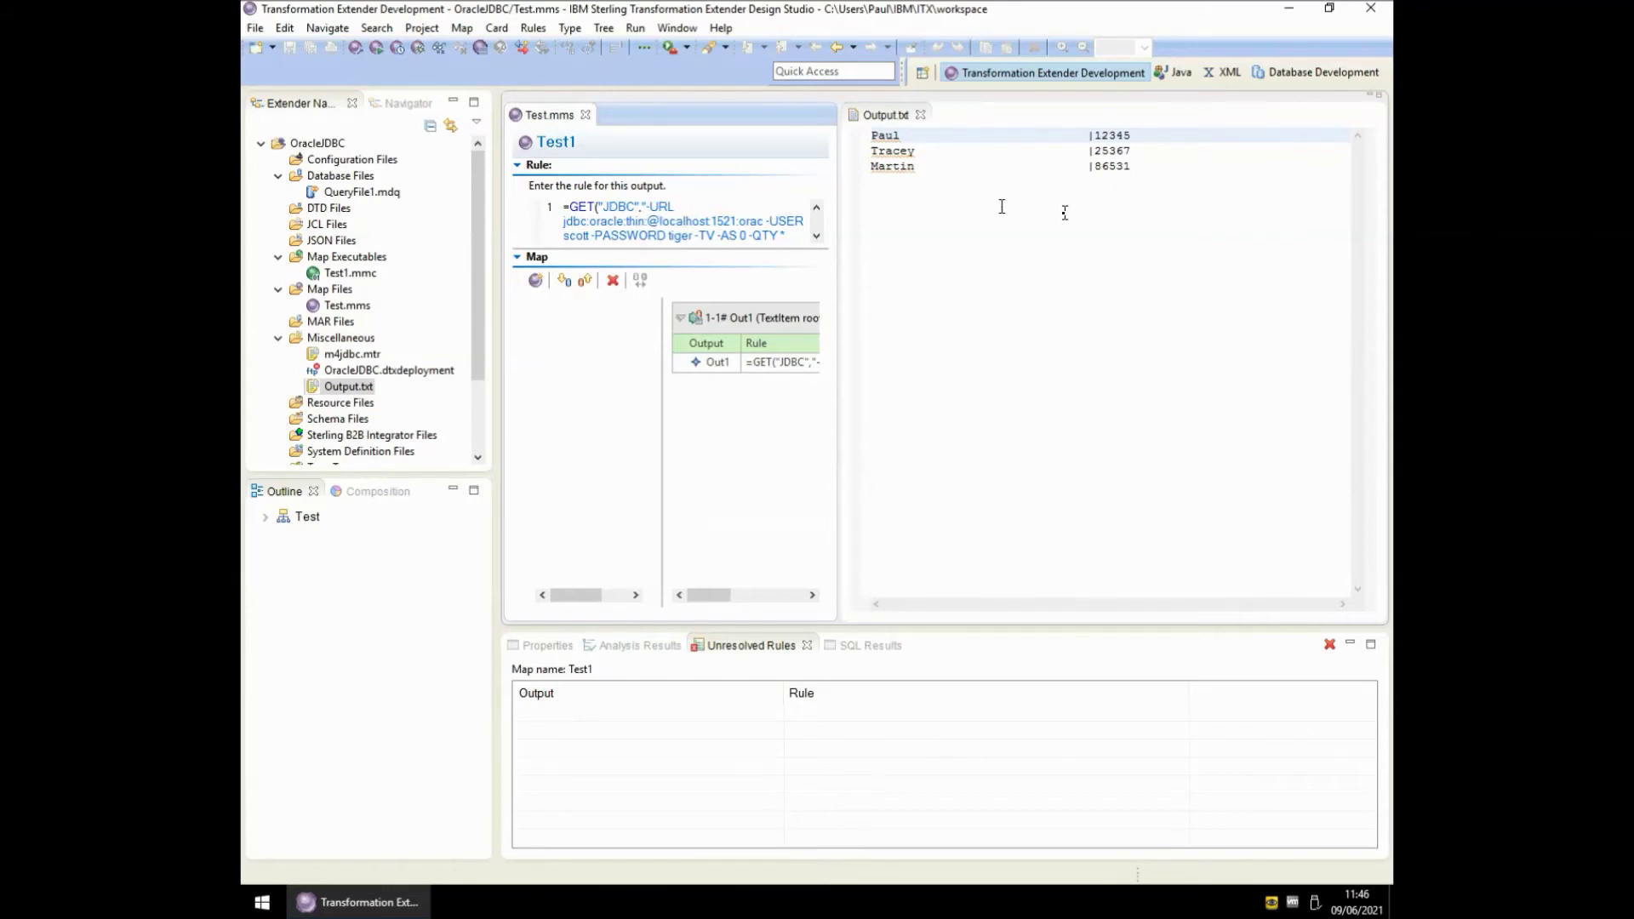
pyautogui.click(265, 516)
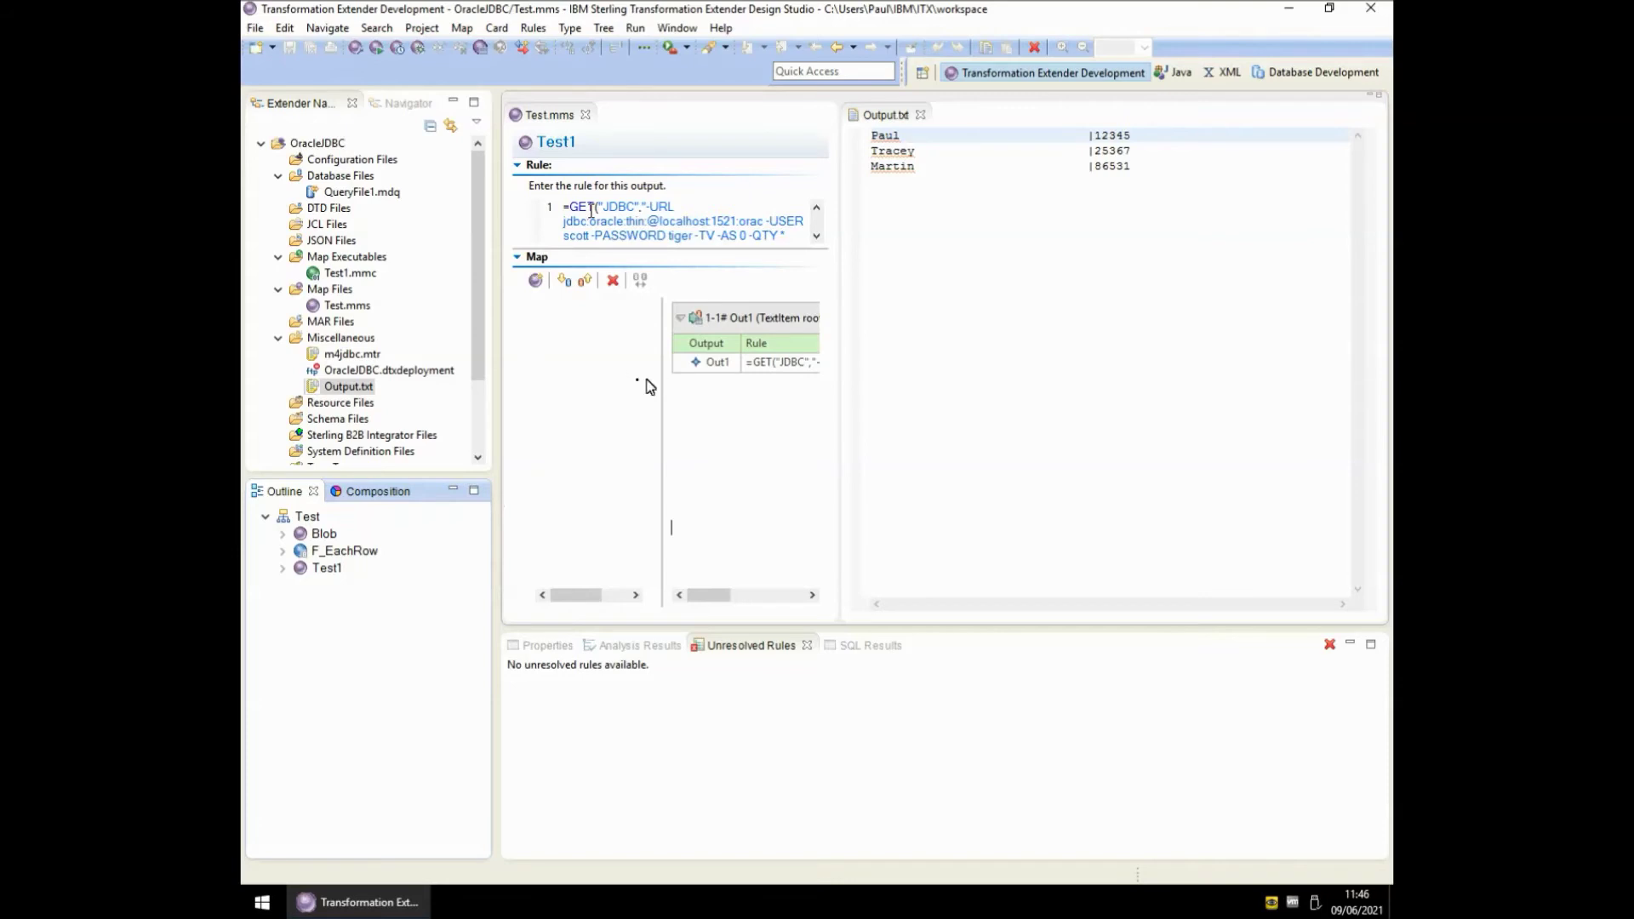
# - Create a new map named Test2 in Test.mms and open it
pyautogui.click(578, 415)
pyautogui.hotkey('ctrl', 'm')
pyautogui.write('T')
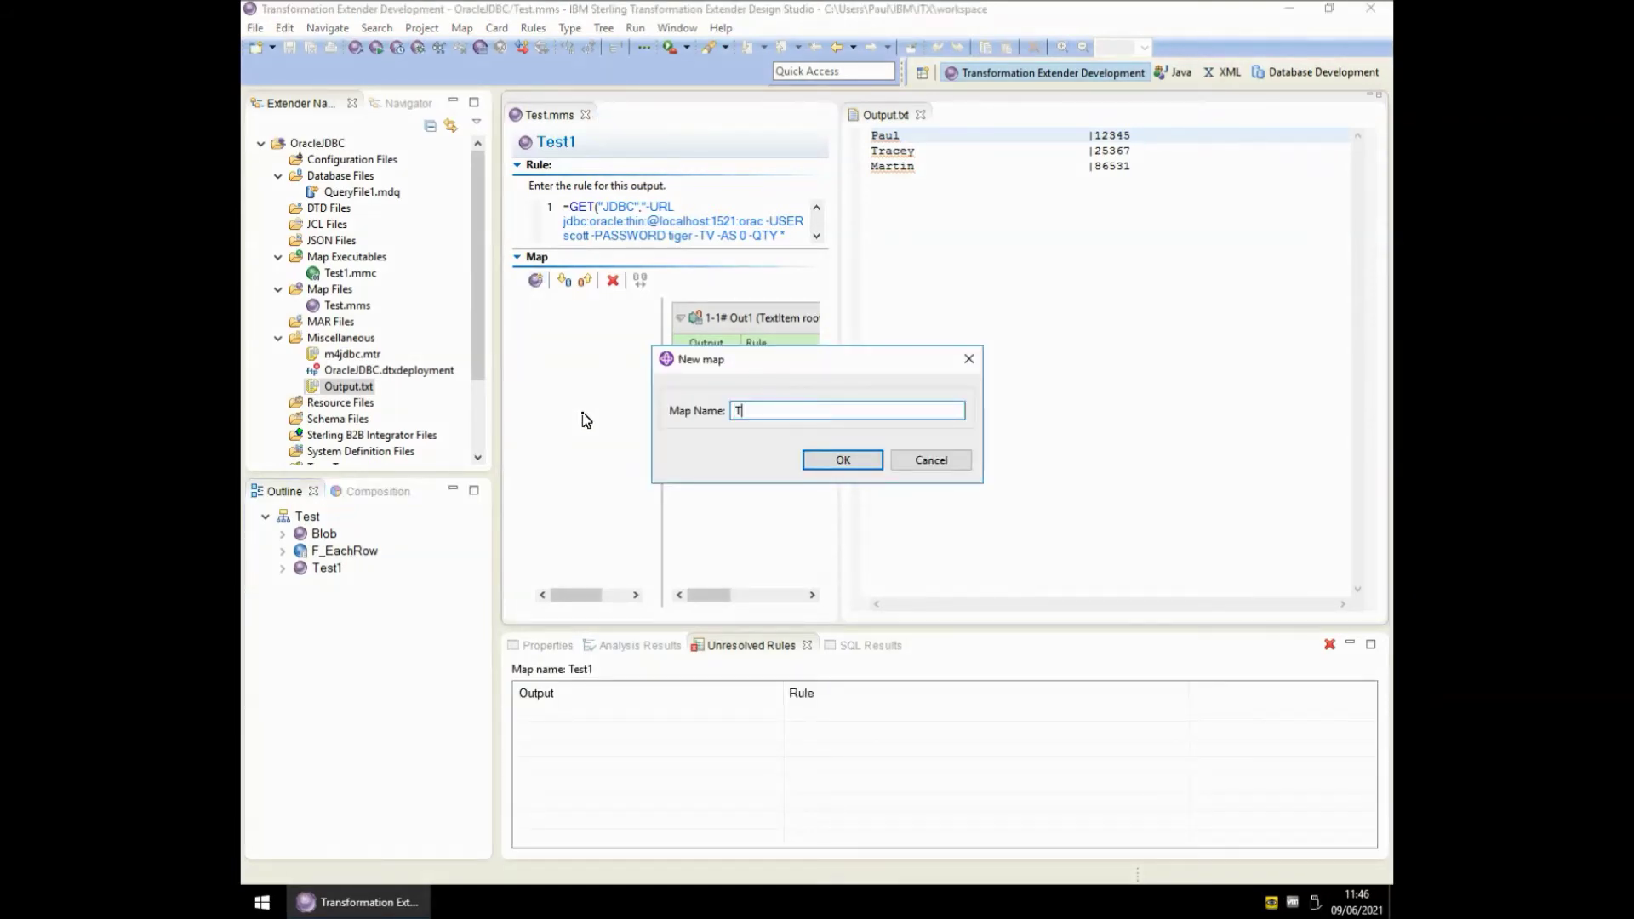
pyautogui.write('est2')
pyautogui.press('Return')
pyautogui.click(921, 113)
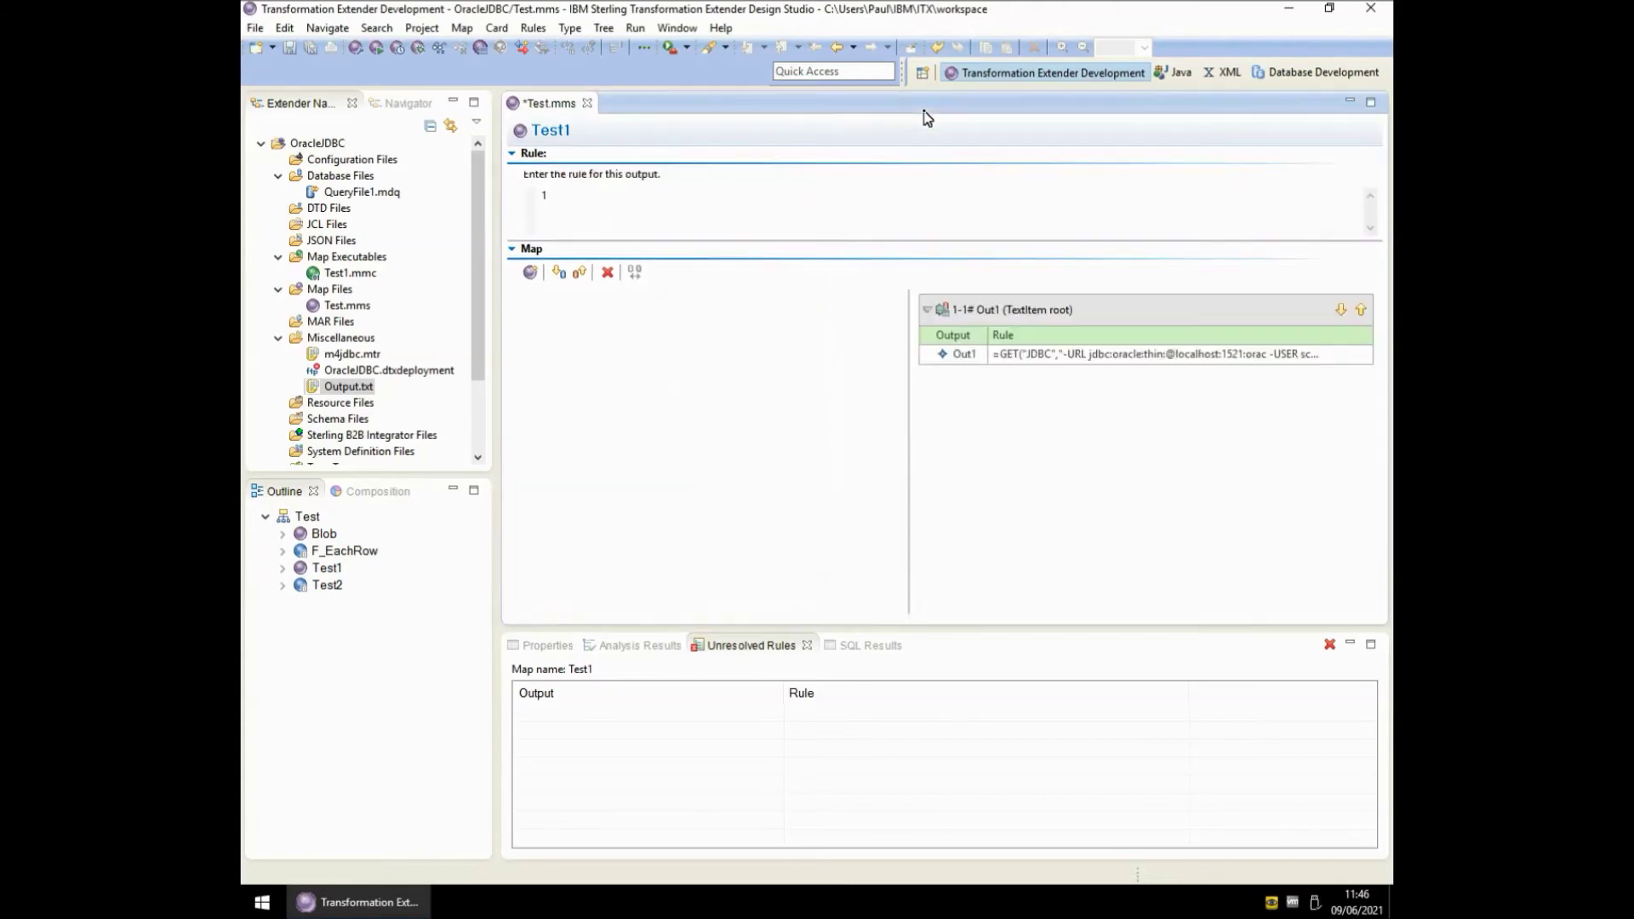
pyautogui.click(331, 588)
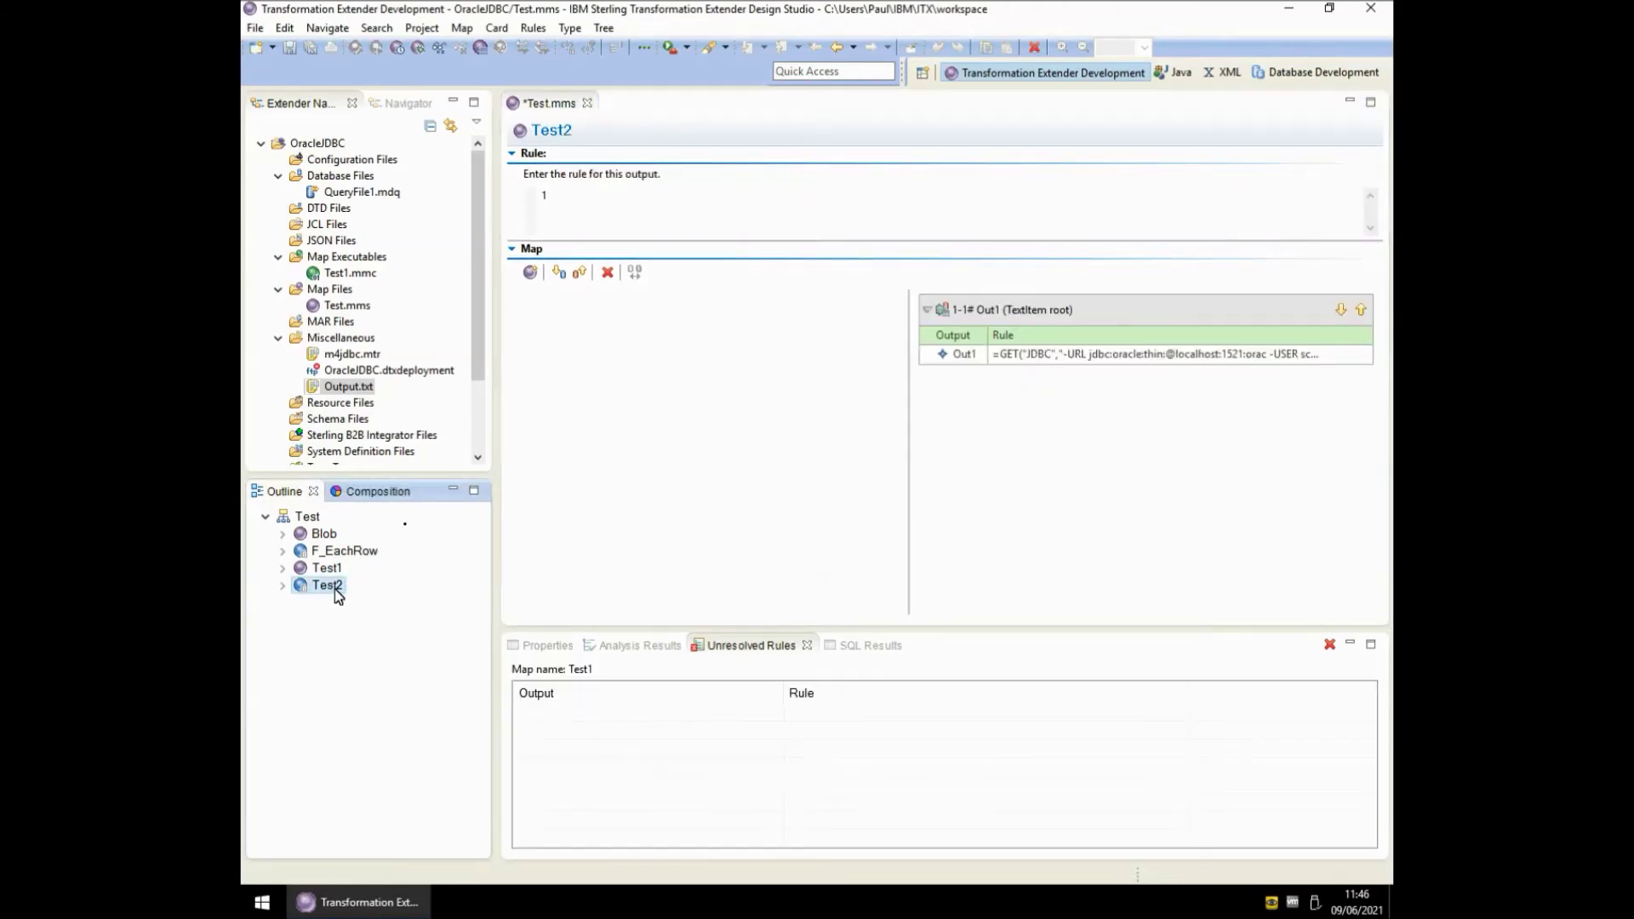
# - Add input card In1 using type tree query_Test1.mtt and type DBSelect Query1 Data
pyautogui.click(560, 272)
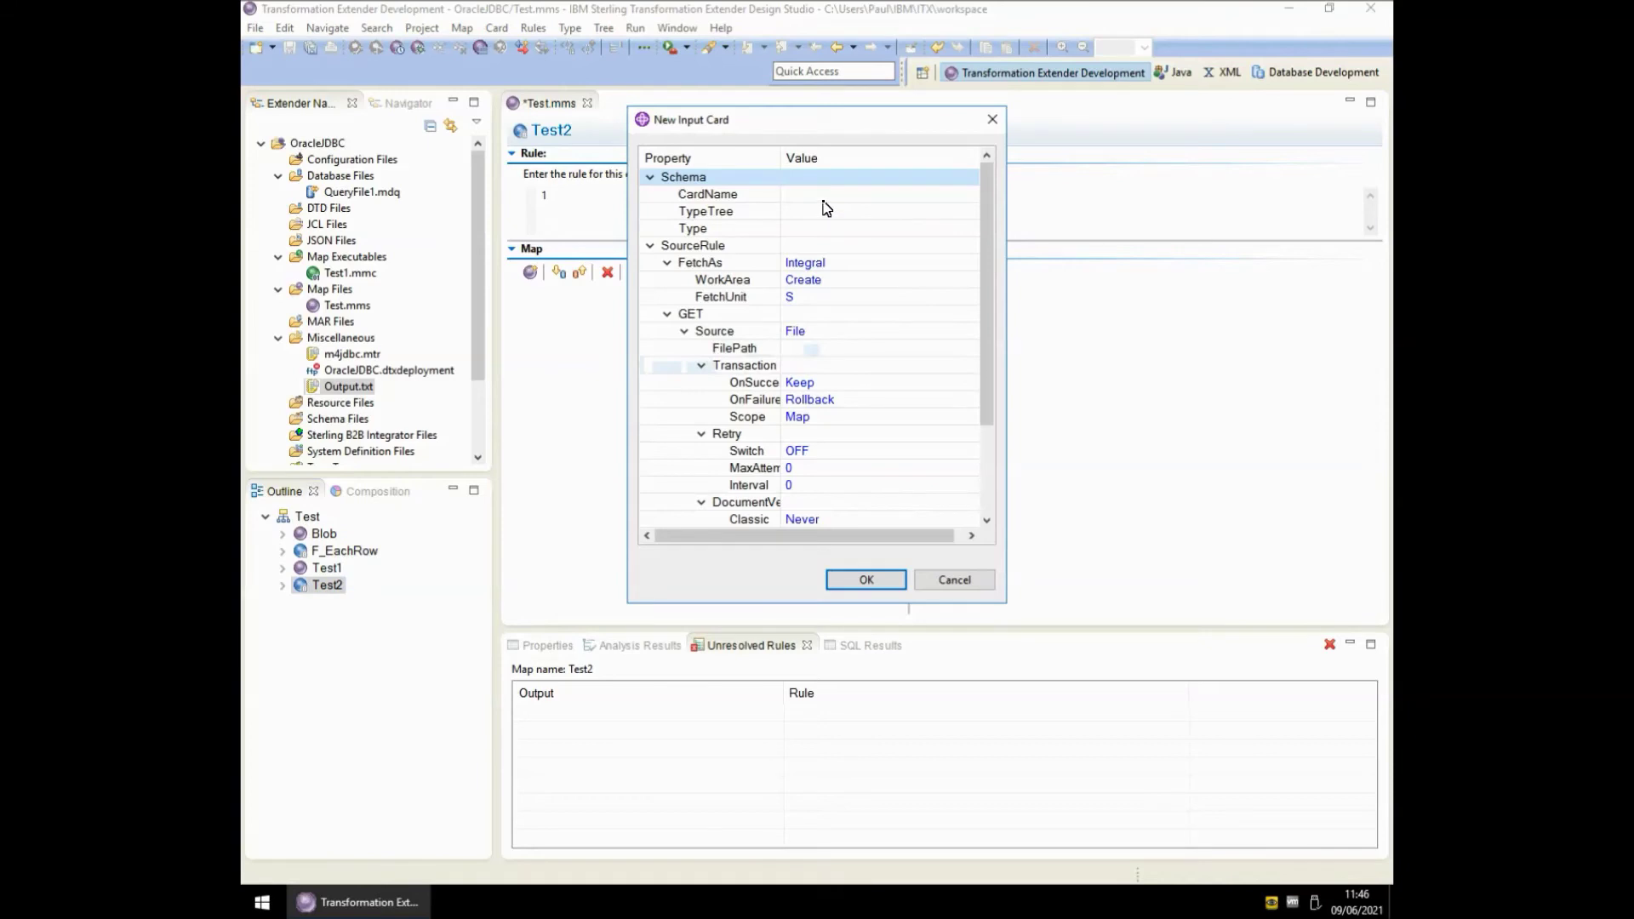
pyautogui.click(823, 199)
pyautogui.write('In1')
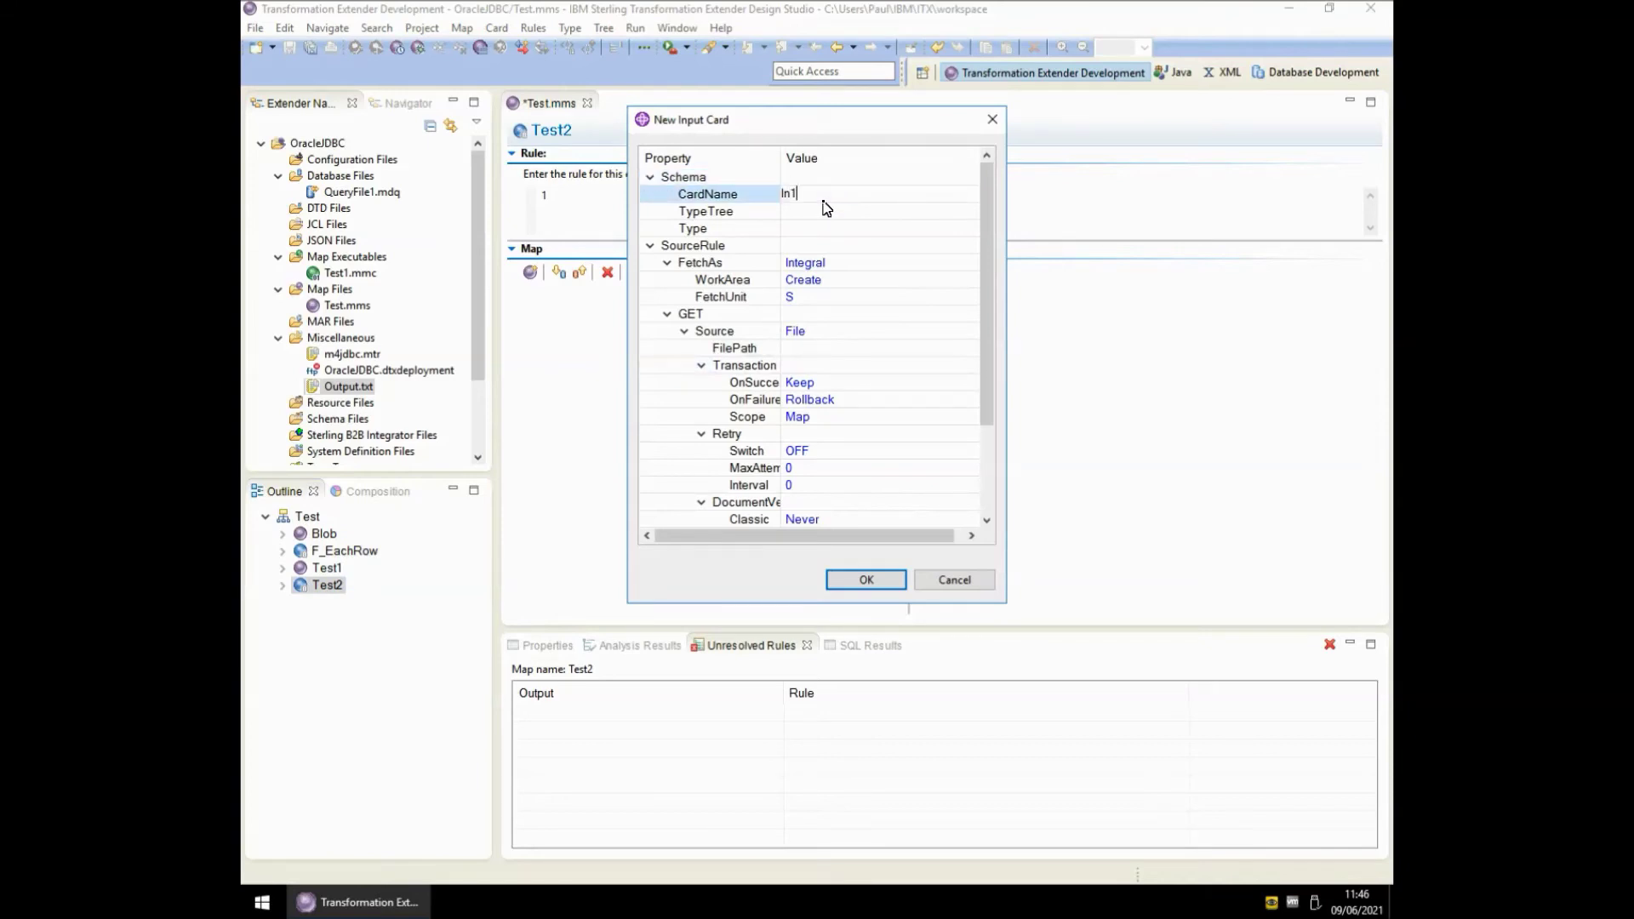
pyautogui.click(961, 211)
pyautogui.click(966, 211)
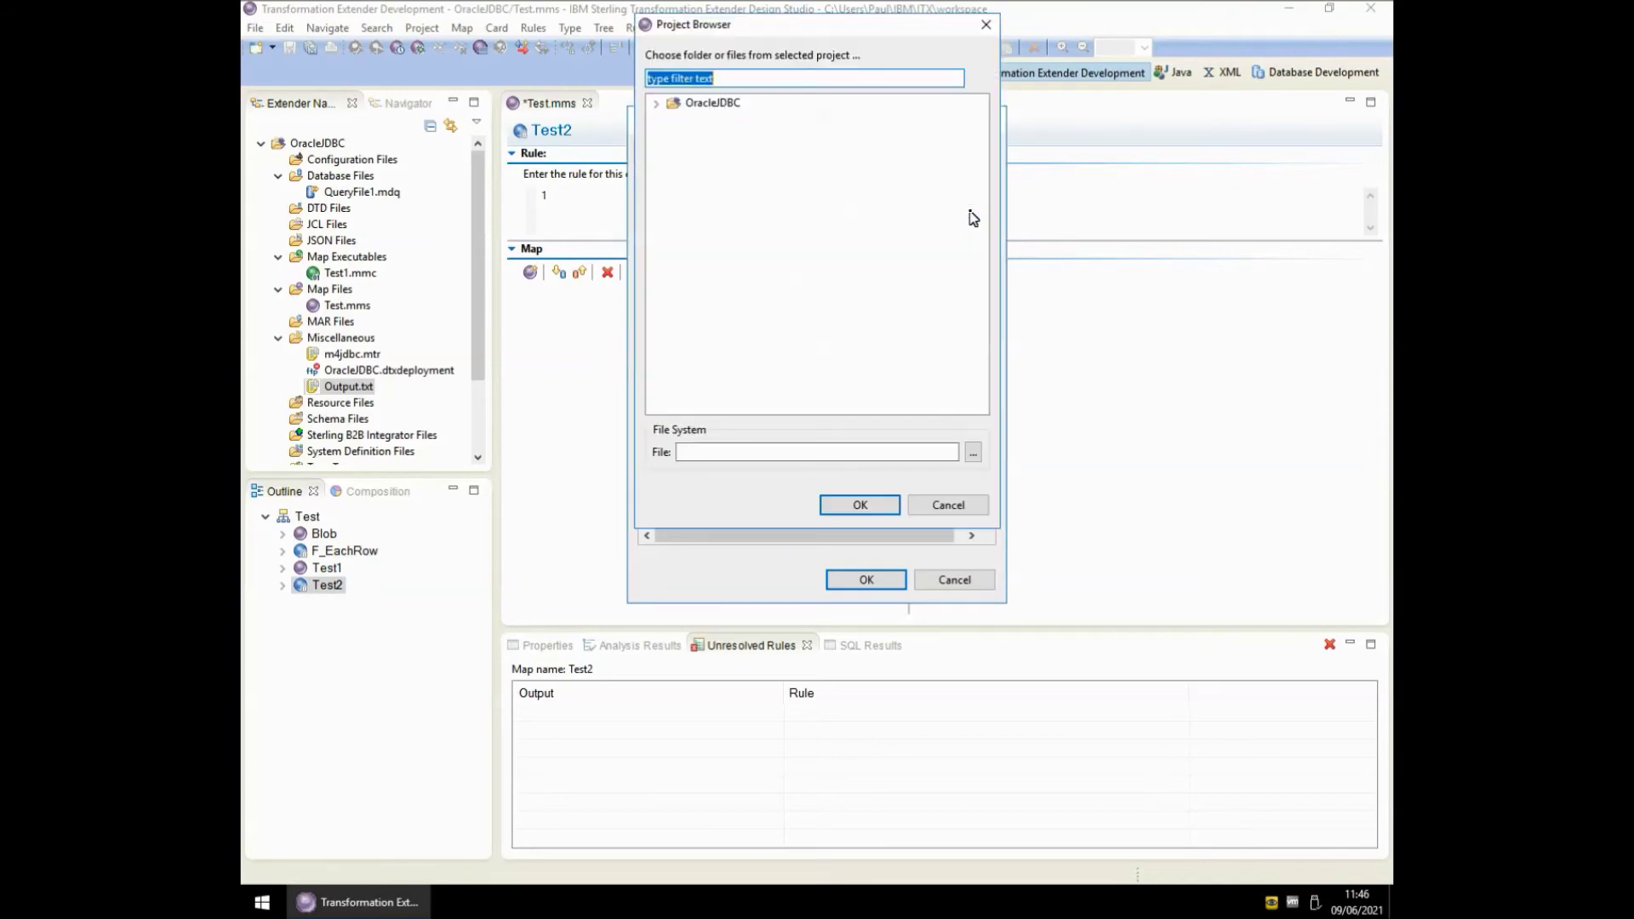
pyautogui.click(656, 104)
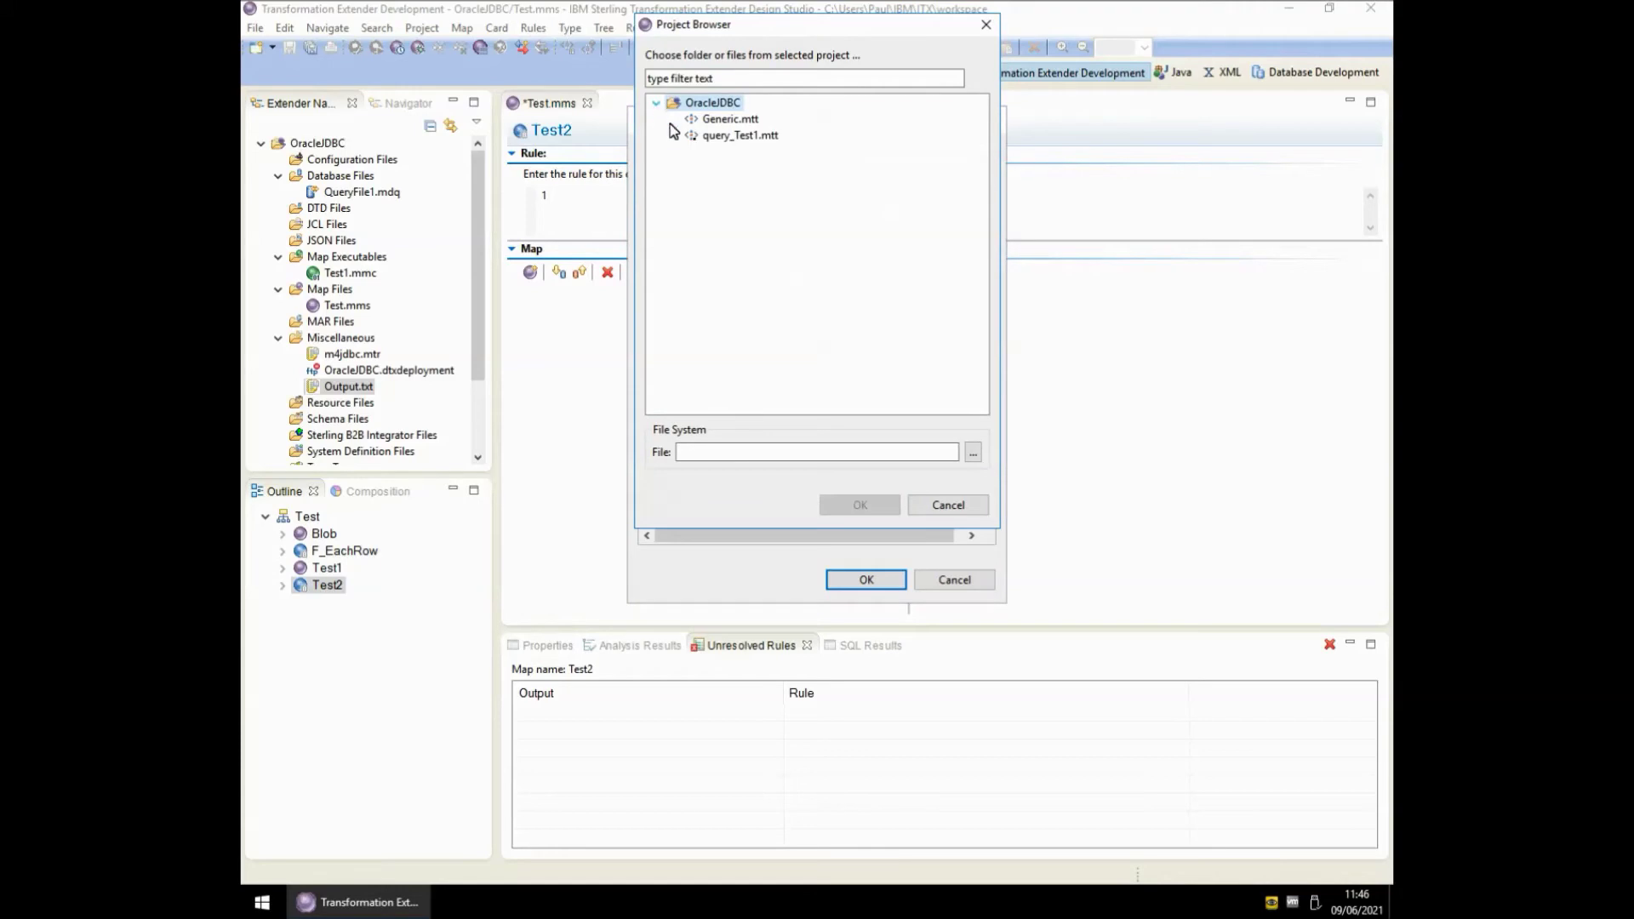
pyautogui.doubleClick(740, 136)
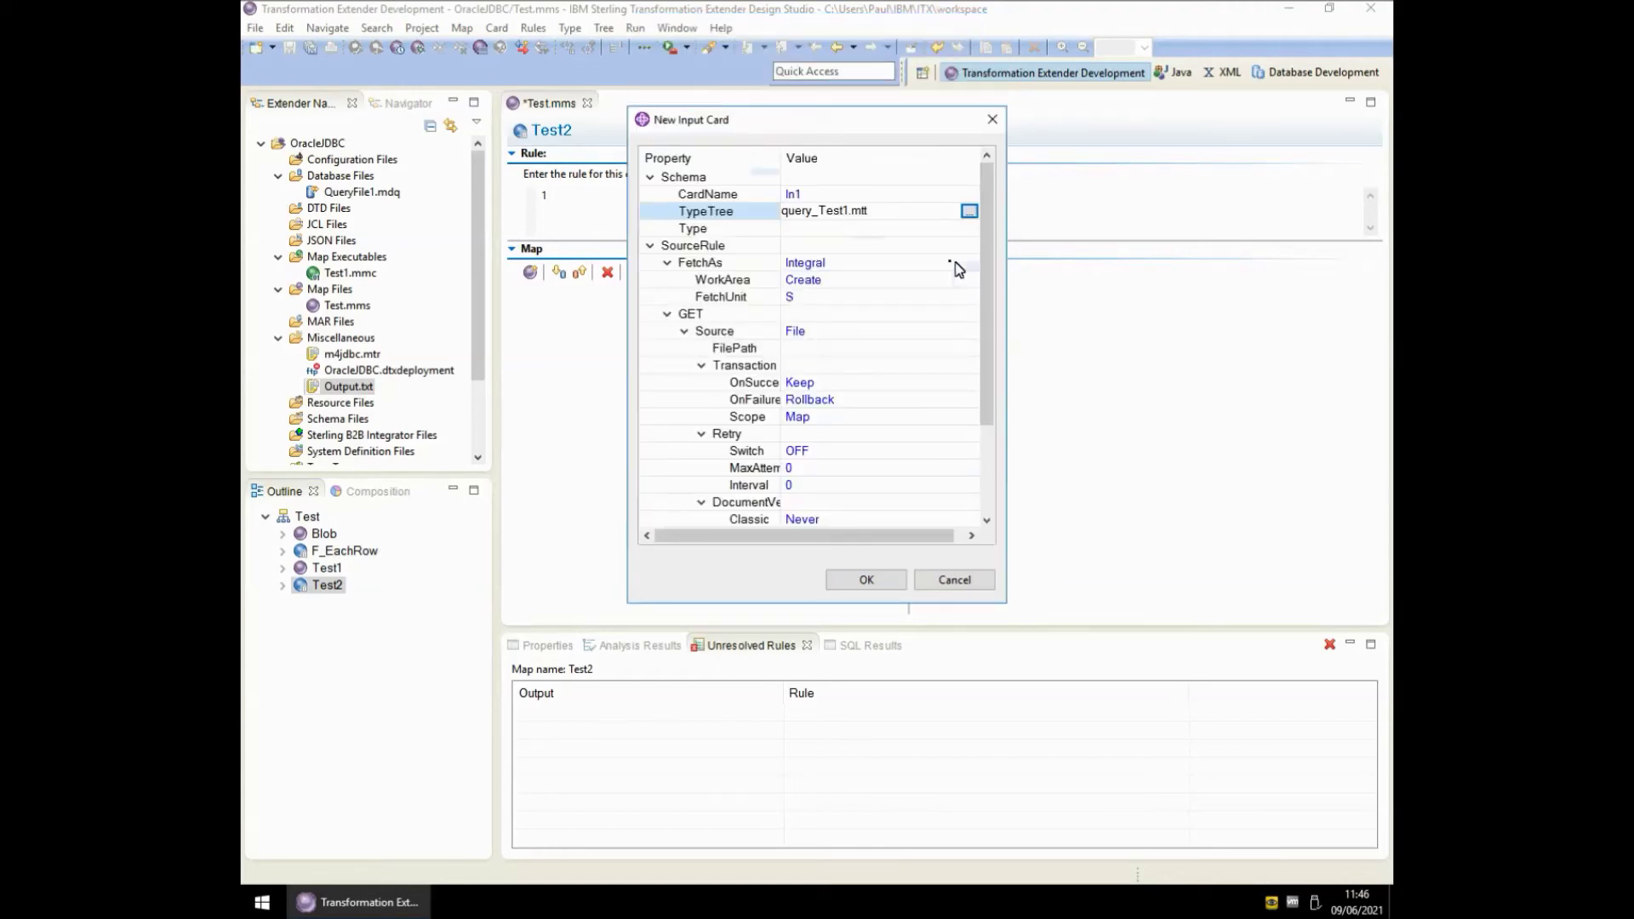
pyautogui.click(962, 228)
pyautogui.click(968, 228)
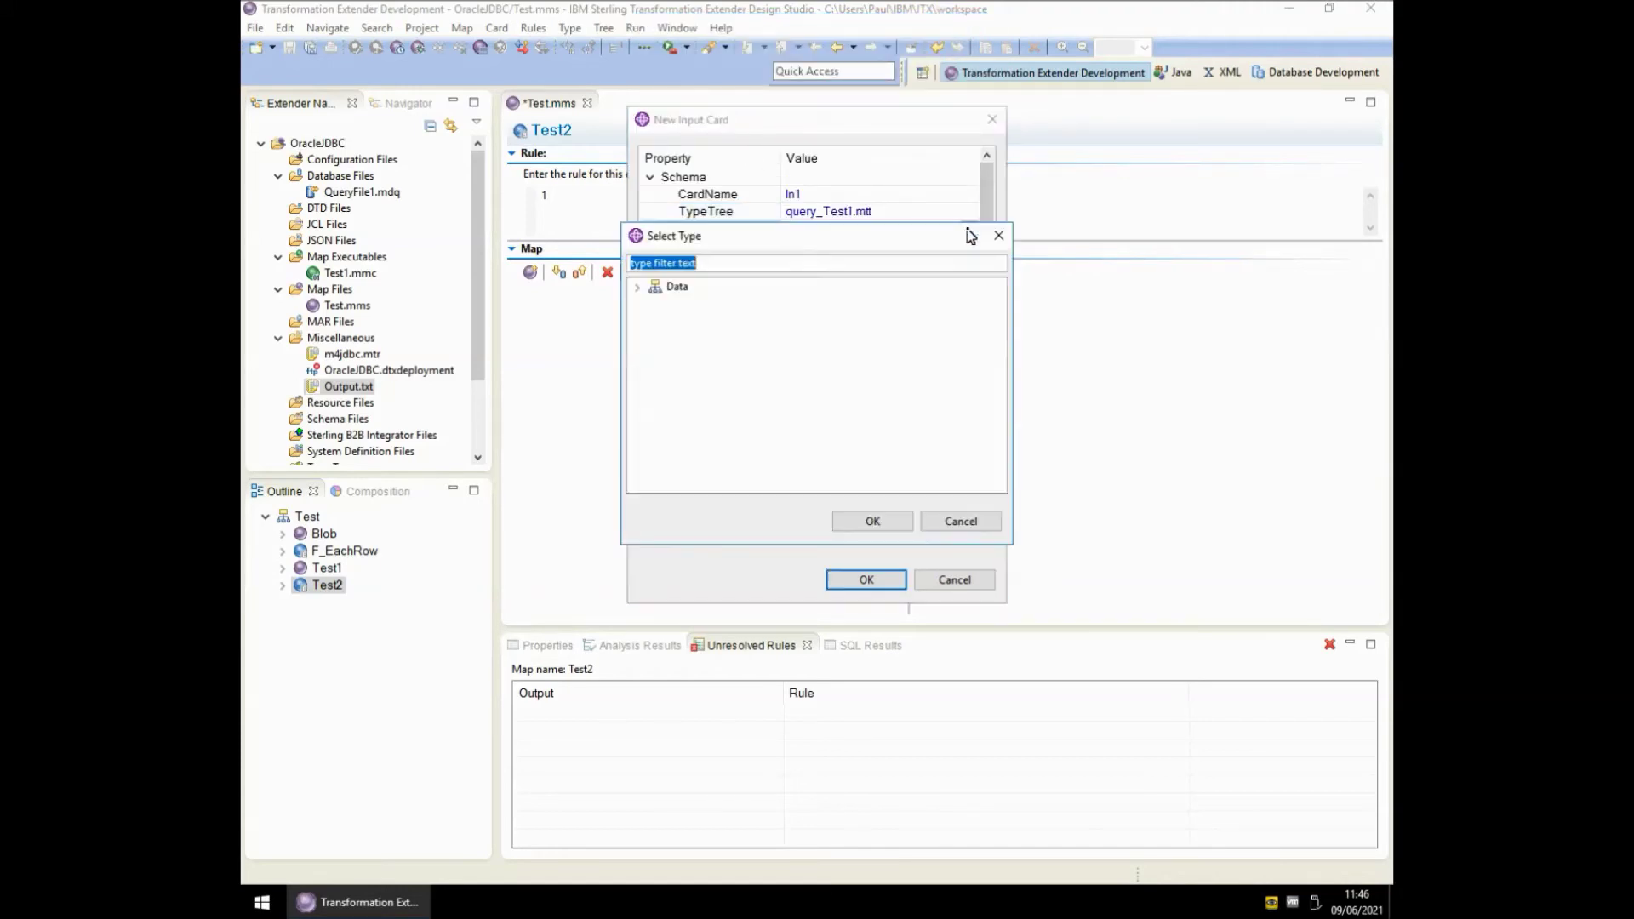
pyautogui.click(637, 287)
pyautogui.click(655, 303)
pyautogui.doubleClick(715, 335)
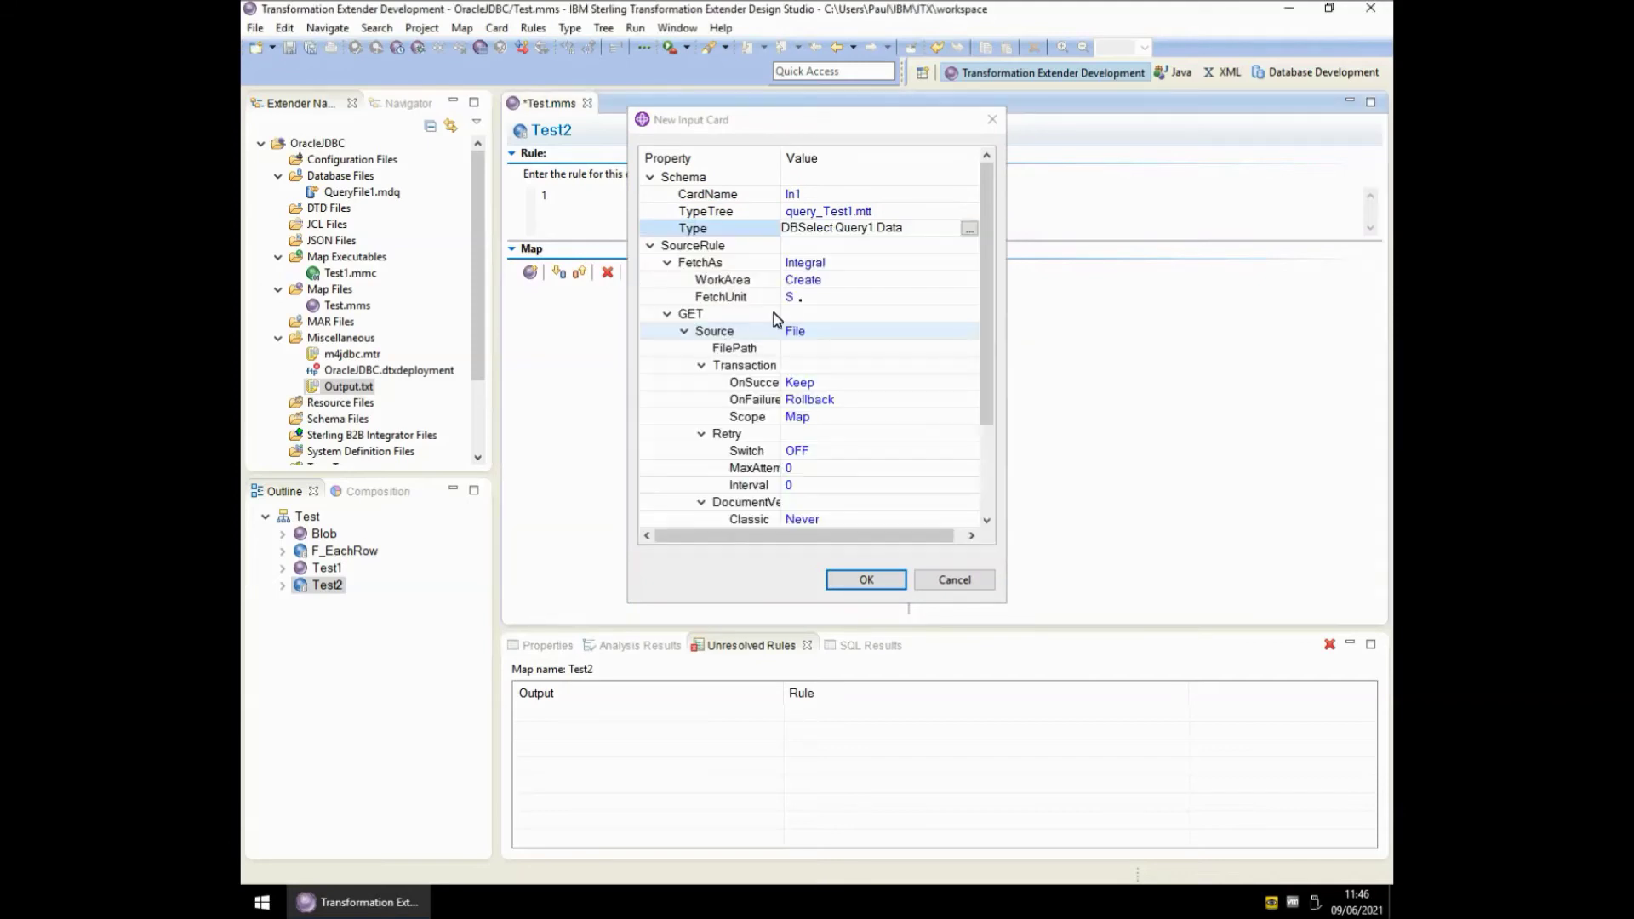
# - Set In1's source to JDBC with the Test1 query command, minus the GET wrapper and LASTERRORMSG
pyautogui.click(841, 337)
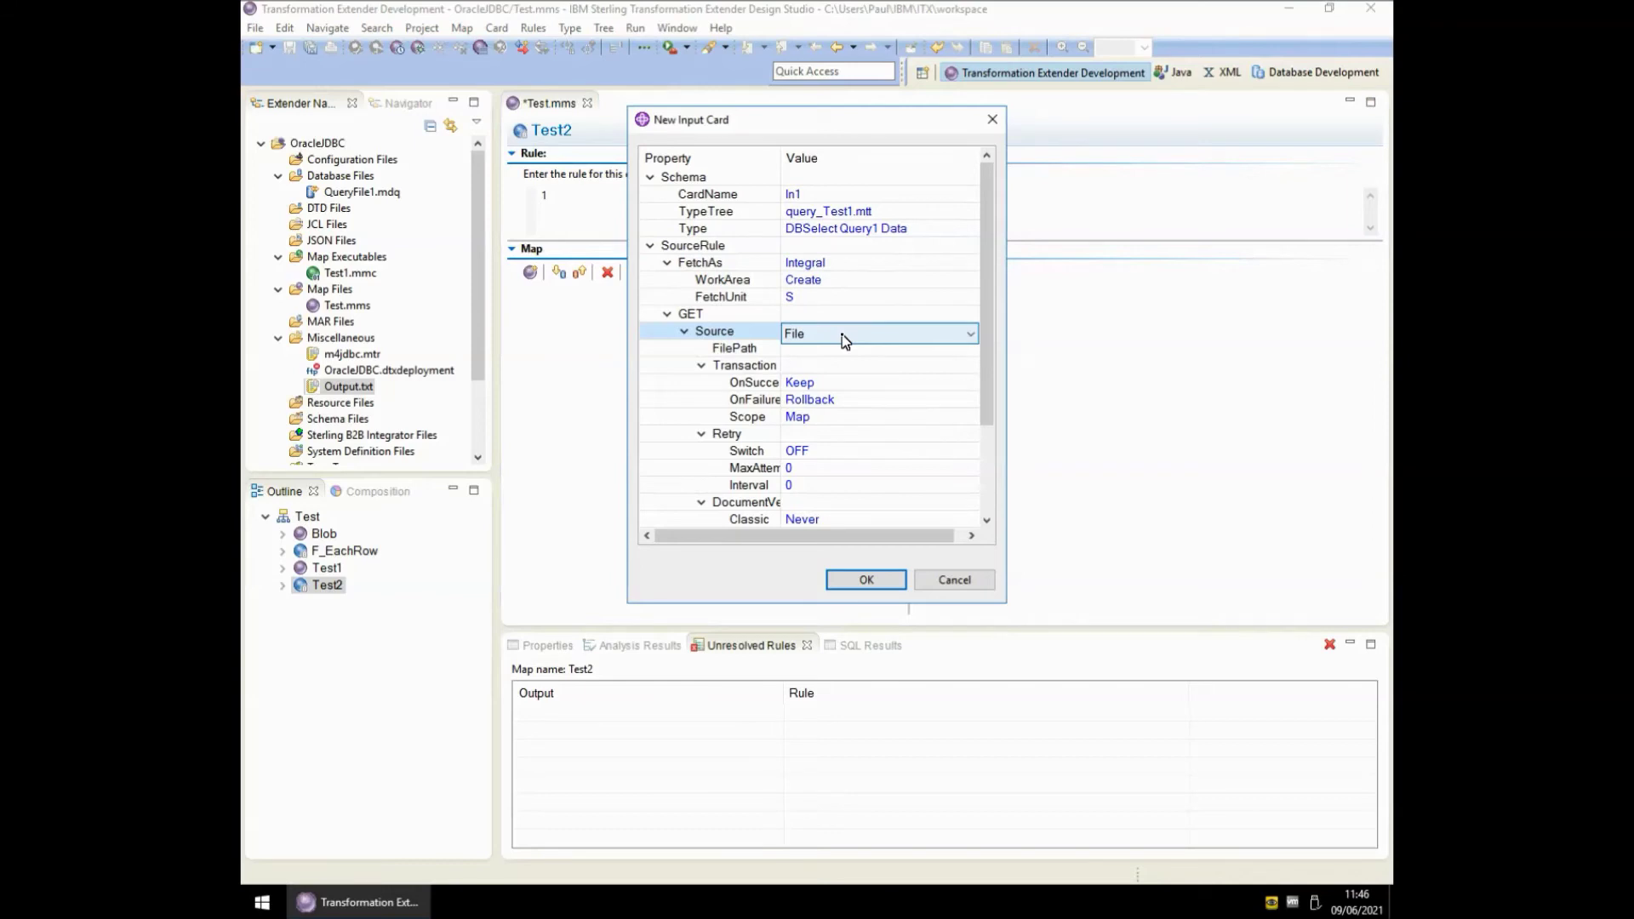
pyautogui.press('j')
pyautogui.press('j')
pyautogui.press('Return')
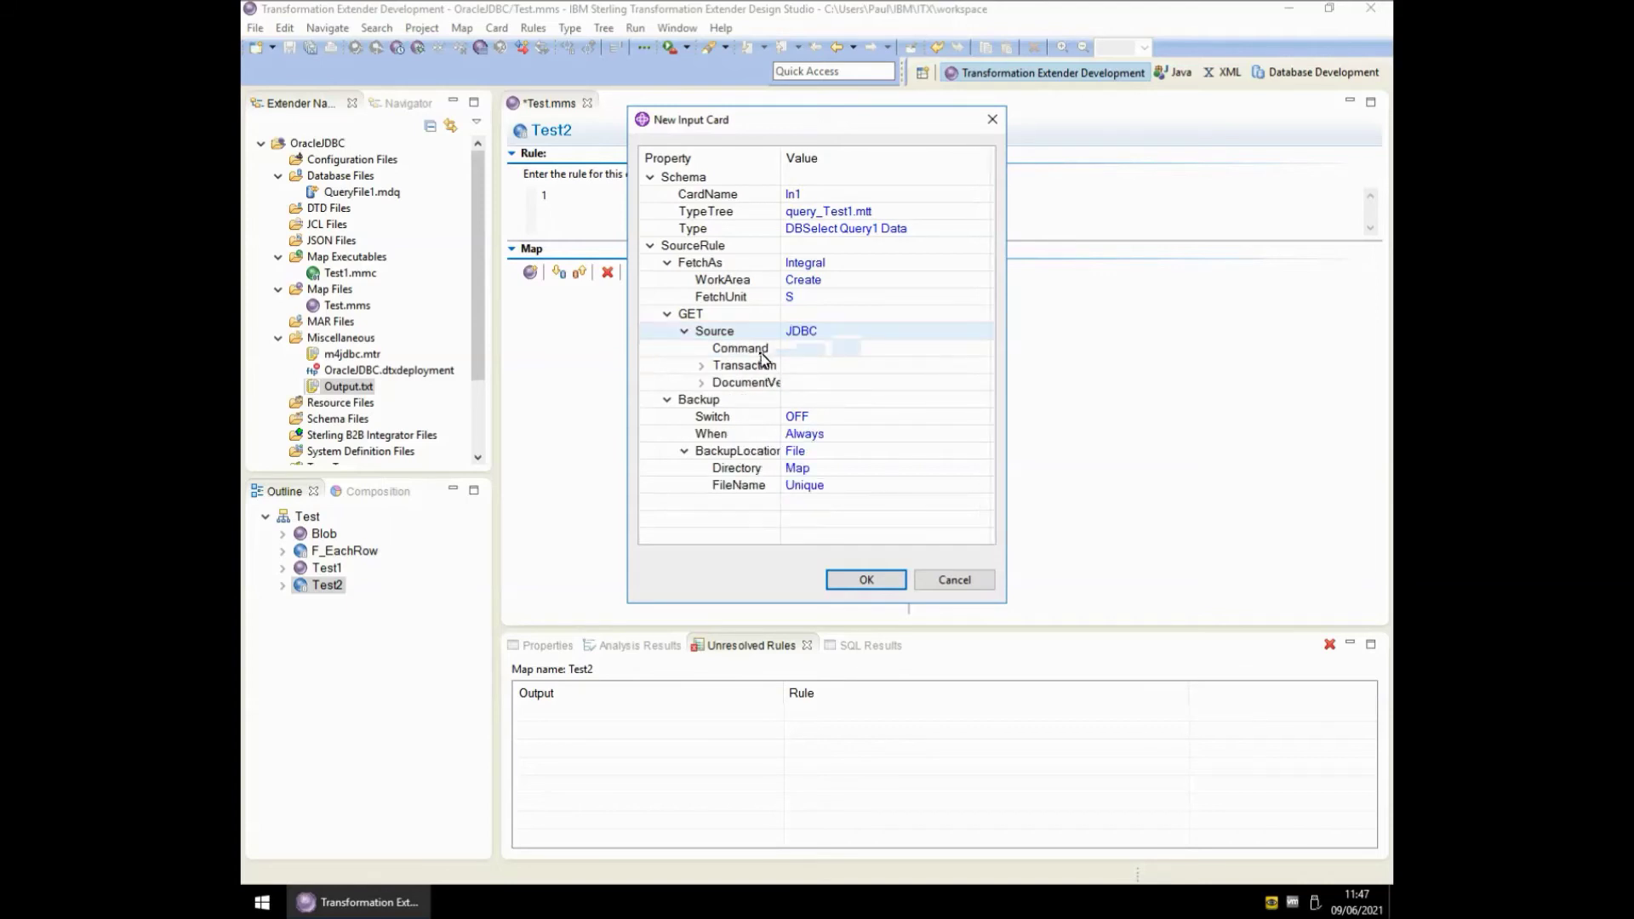
pyautogui.click(813, 349)
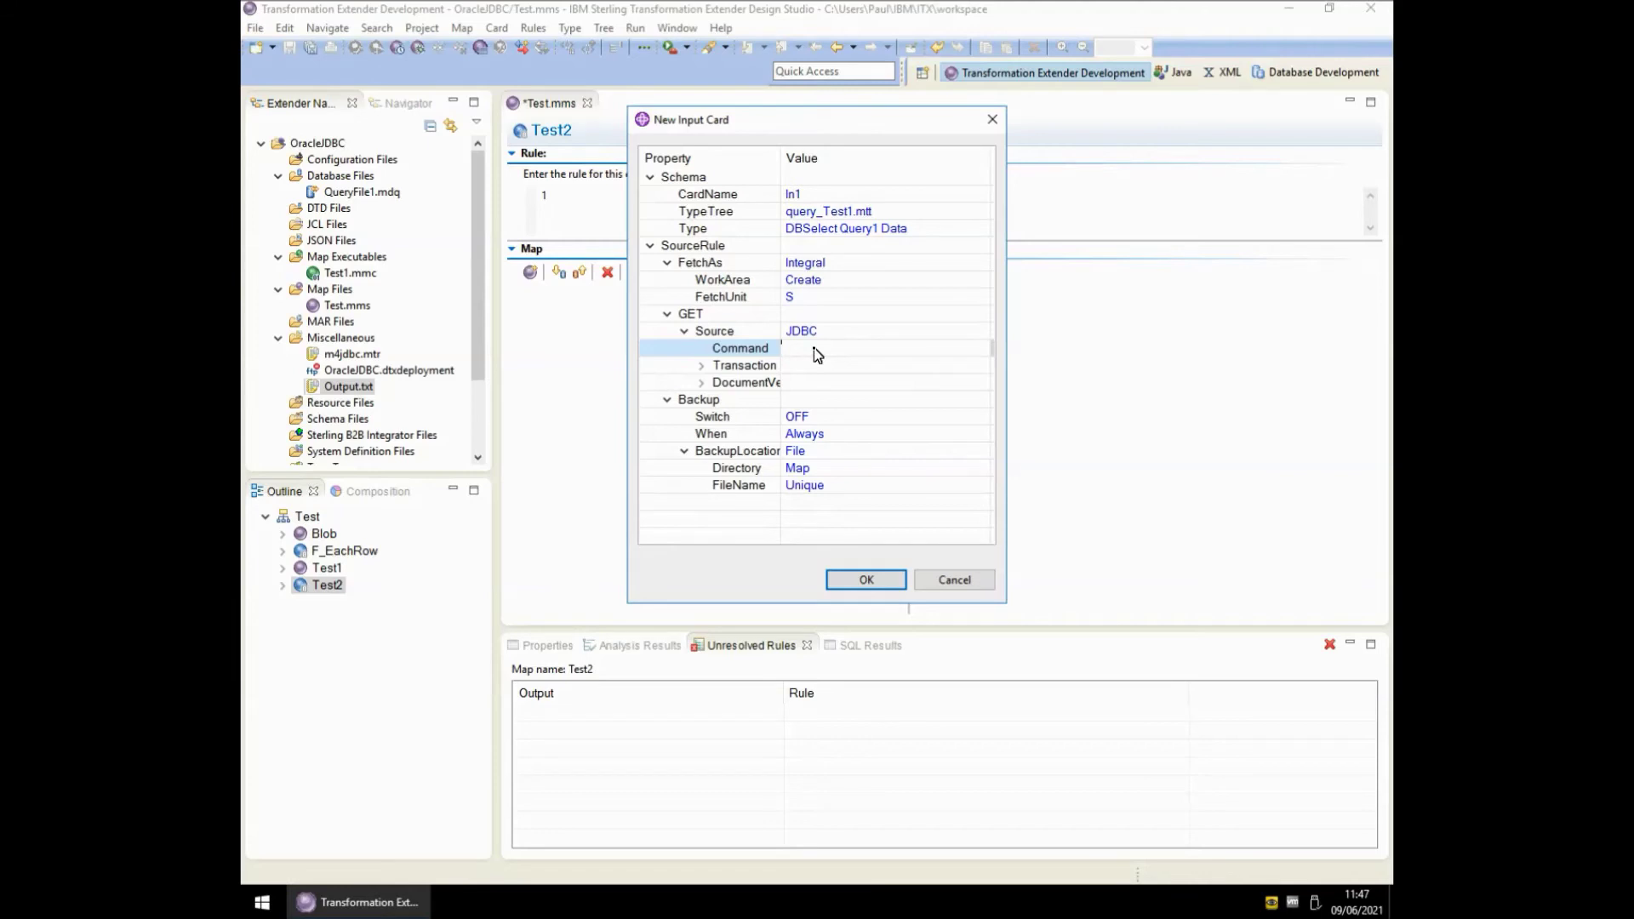
pyautogui.press('Return')
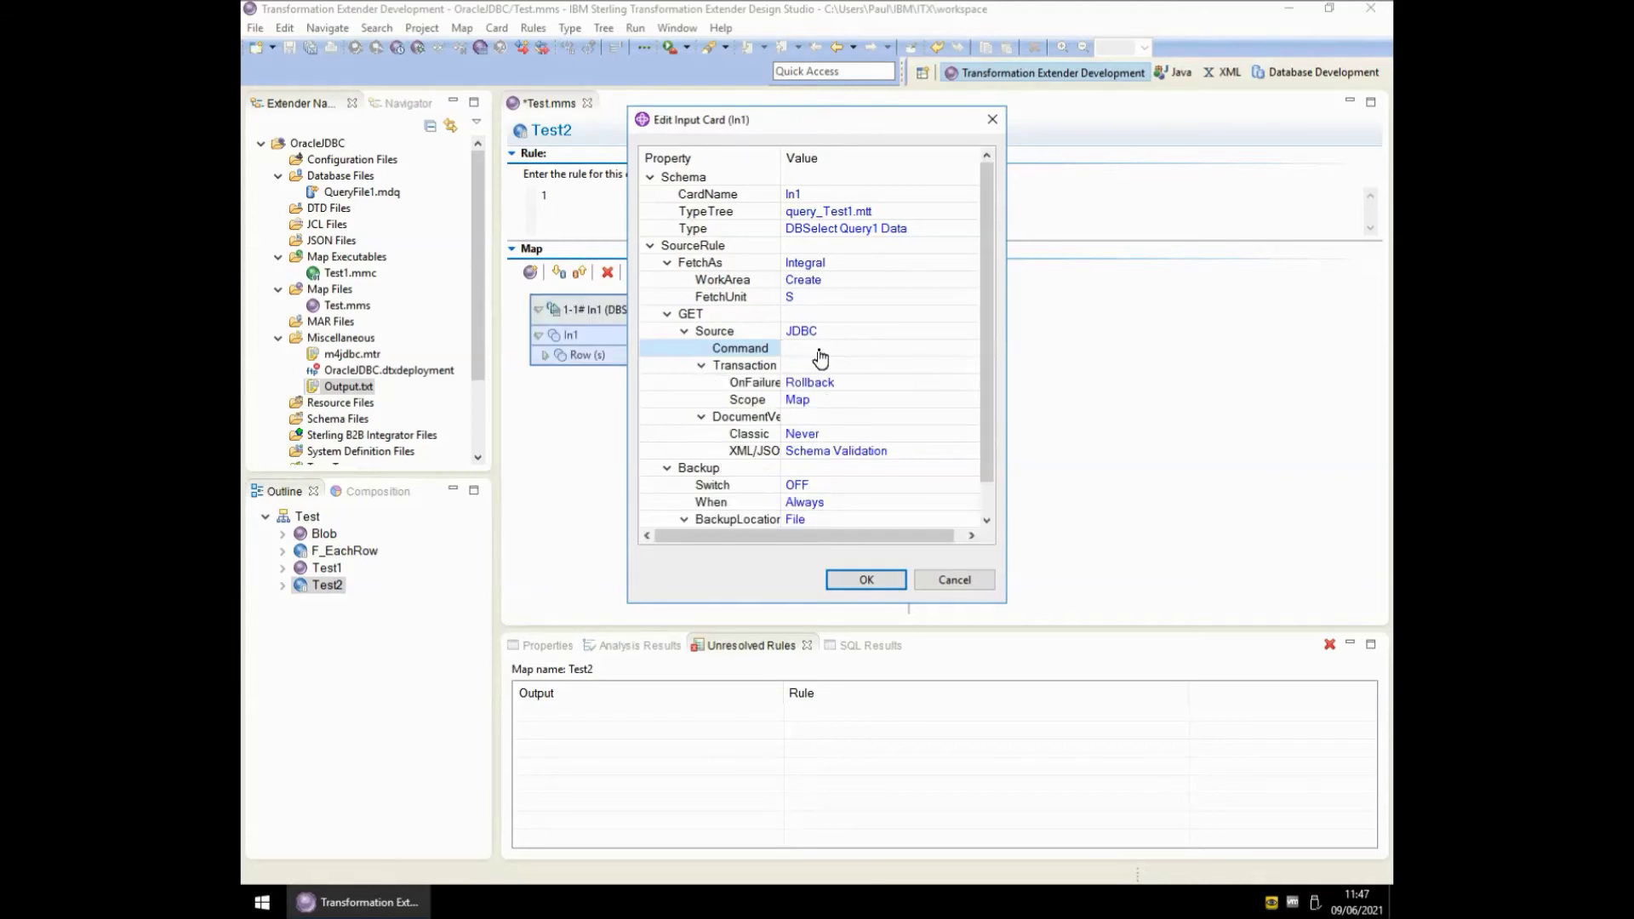
pyautogui.hotkey('ctrl', 'v')
pyautogui.press('Home')
pyautogui.press('Delete')
pyautogui.press('Delete')
pyautogui.press('Delete')
pyautogui.press('Delete')
pyautogui.press('Delete')
pyautogui.press('Delete')
pyautogui.press('Delete')
pyautogui.press('Delete')
pyautogui.press('Delete')
pyautogui.press('Delete')
pyautogui.press('Delete')
pyautogui.press('Delete')
pyautogui.press('Delete')
pyautogui.press('End')
pyautogui.press('BackSpace')
pyautogui.press('BackSpace')
pyautogui.press('BackSpace')
pyautogui.press('BackSpace')
pyautogui.press('BackSpace')
pyautogui.press('BackSpace')
pyautogui.press('BackSpace')
pyautogui.press('BackSpace')
pyautogui.press('BackSpace')
pyautogui.press('BackSpace')
pyautogui.press('BackSpace')
pyautogui.press('BackSpace')
pyautogui.press('BackSpace')
pyautogui.press('BackSpace')
pyautogui.press('BackSpace')
pyautogui.press('BackSpace')
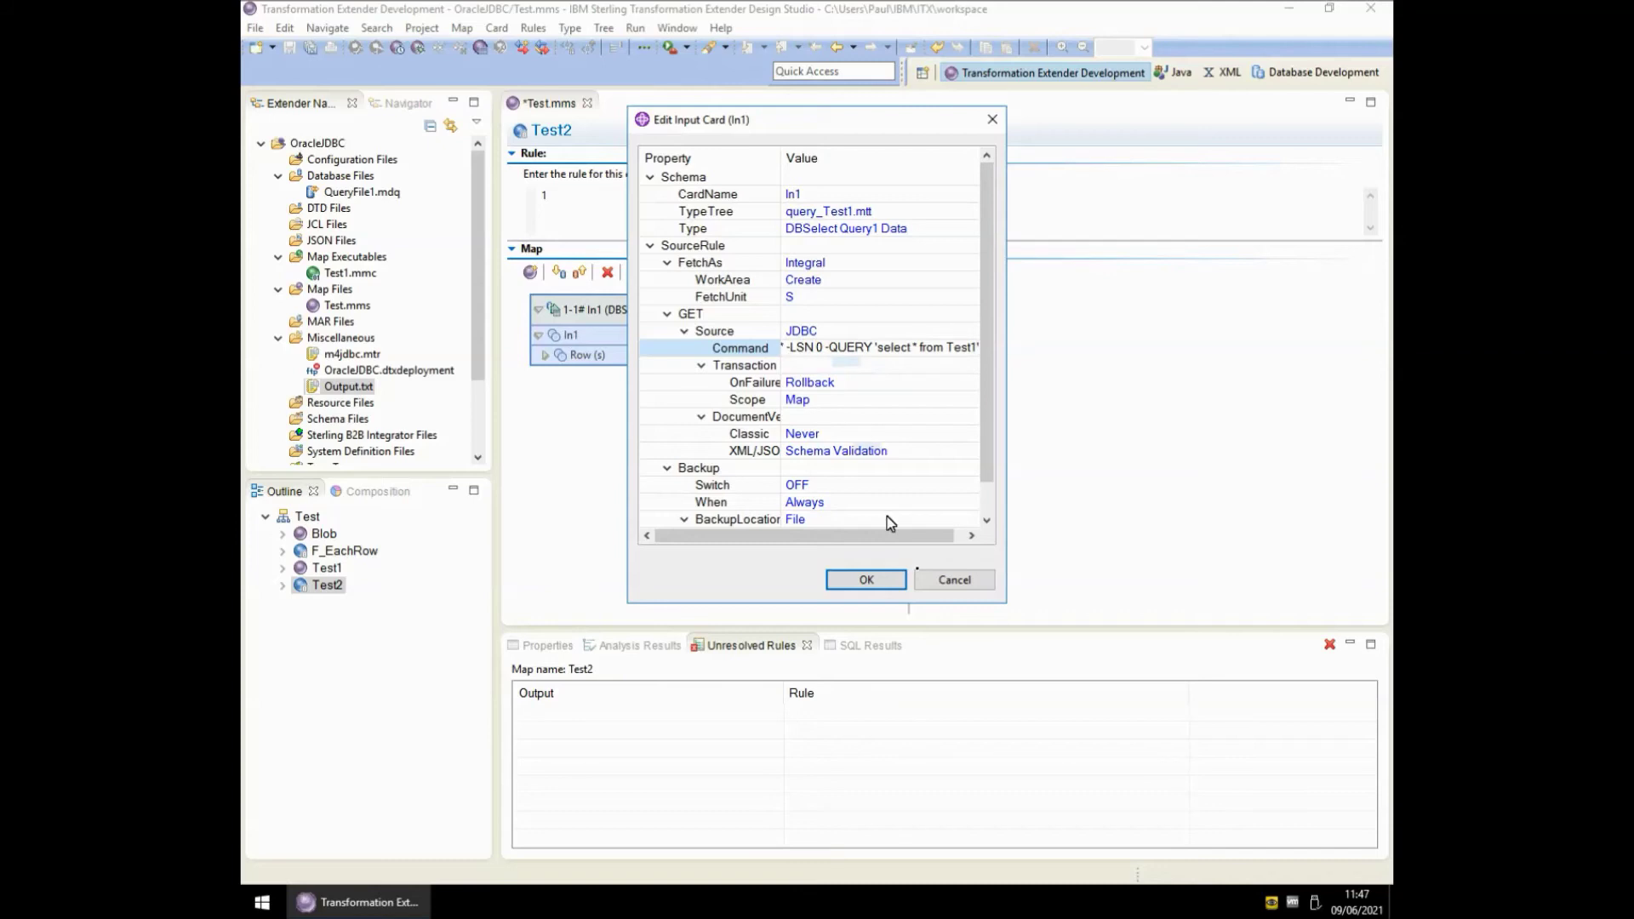
pyautogui.click(867, 580)
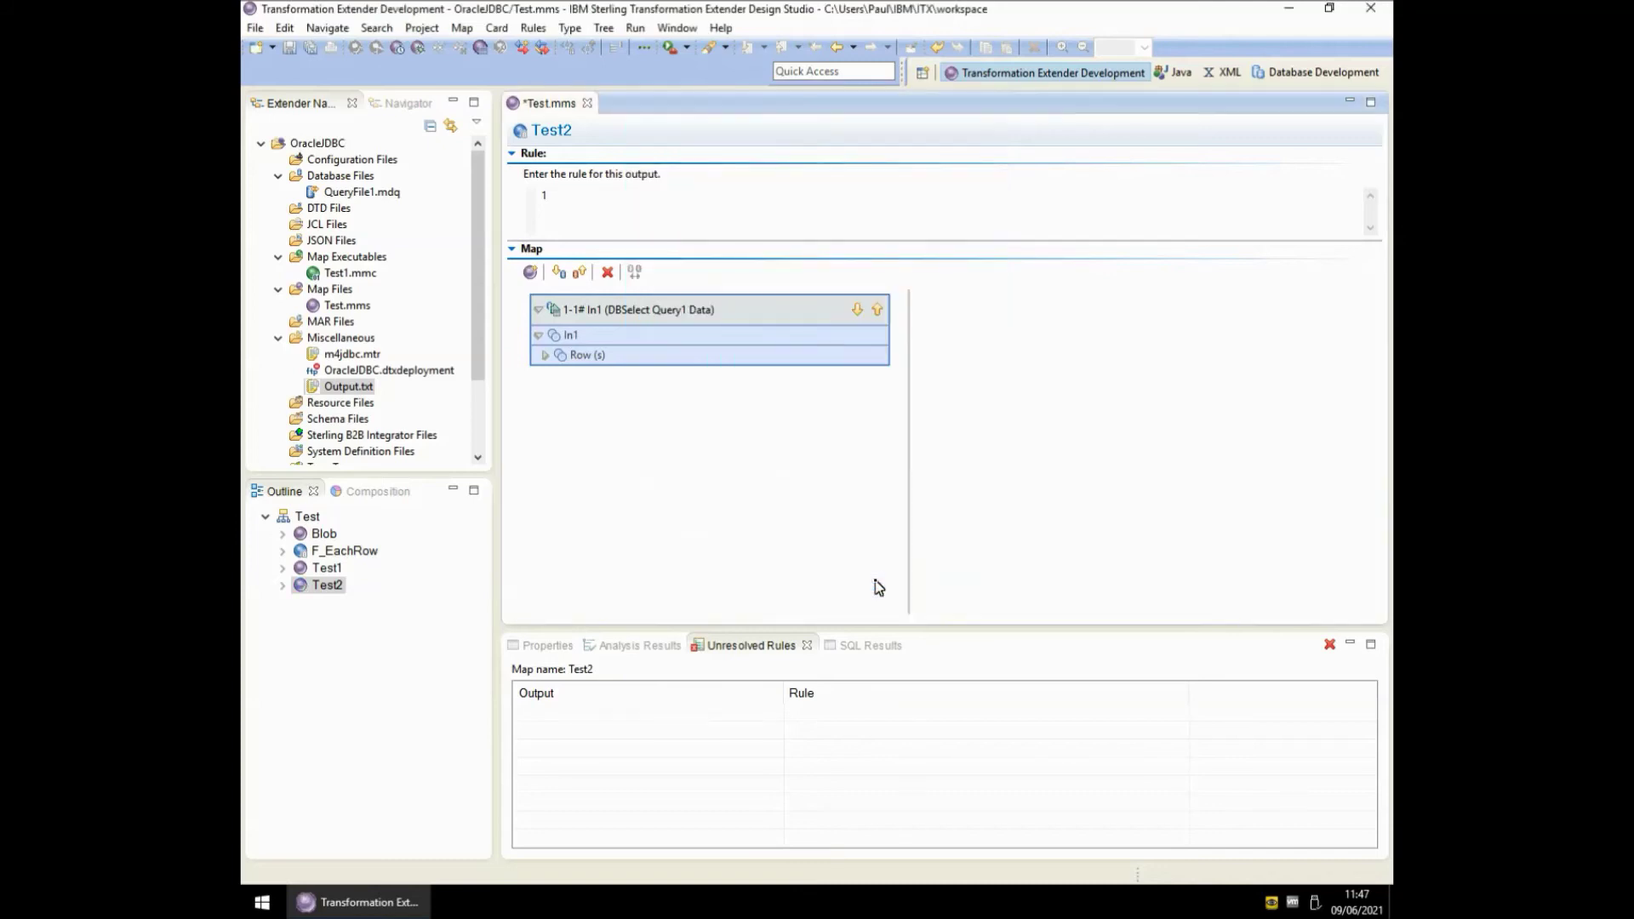
# - Turn the MapAudit switch ON in Test2's map settings
pyautogui.doubleClick(728, 487)
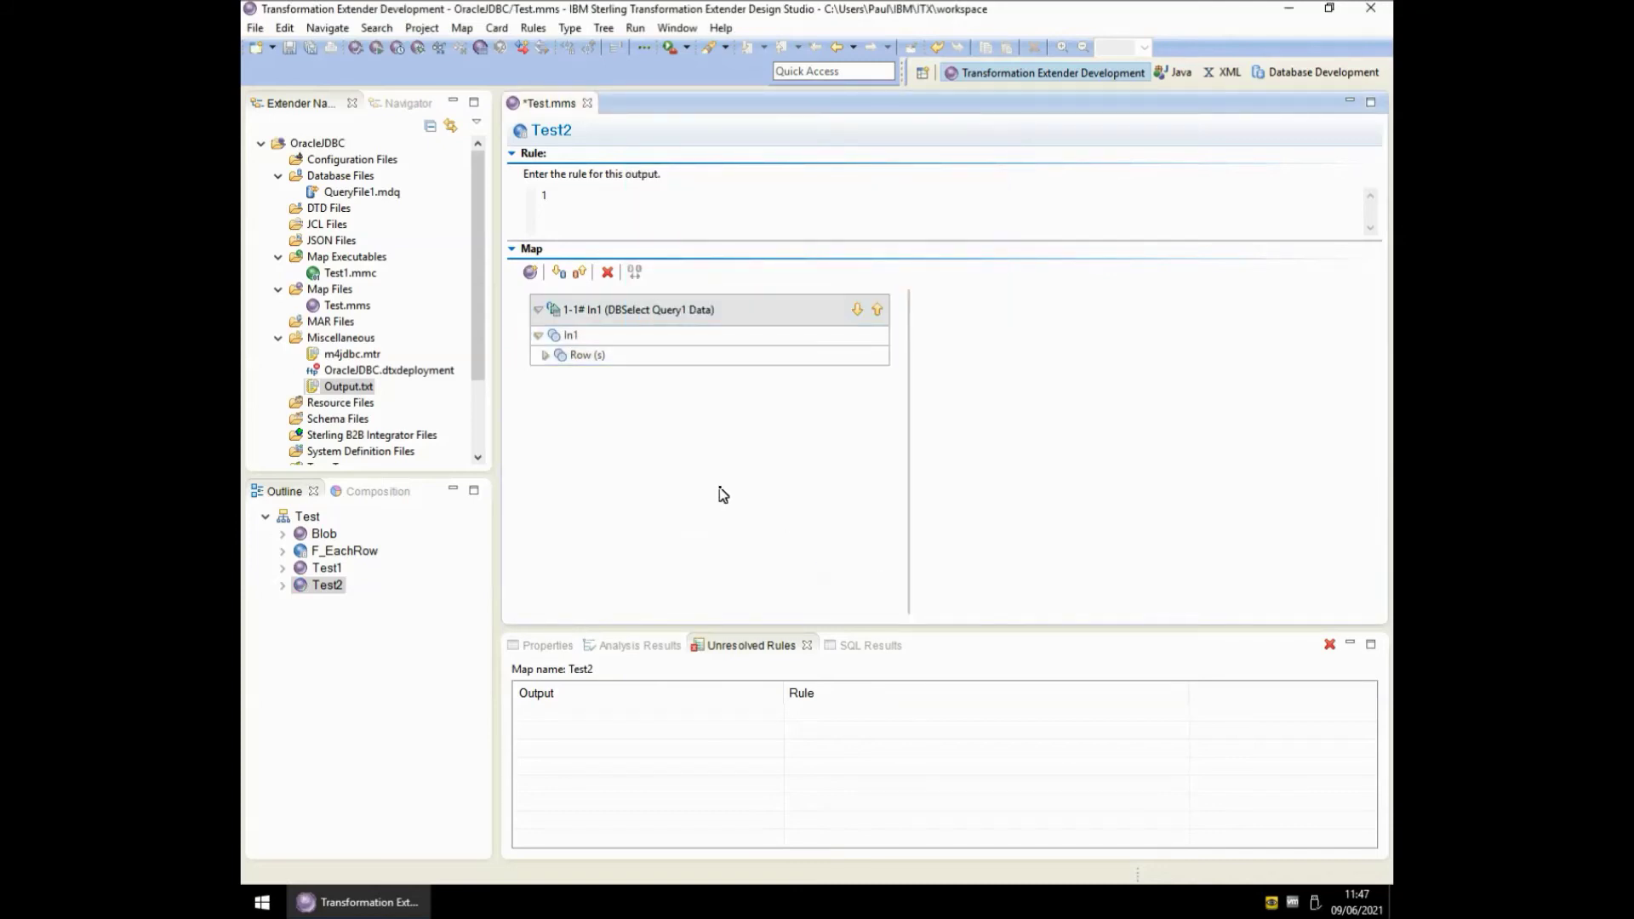
pyautogui.click(592, 128)
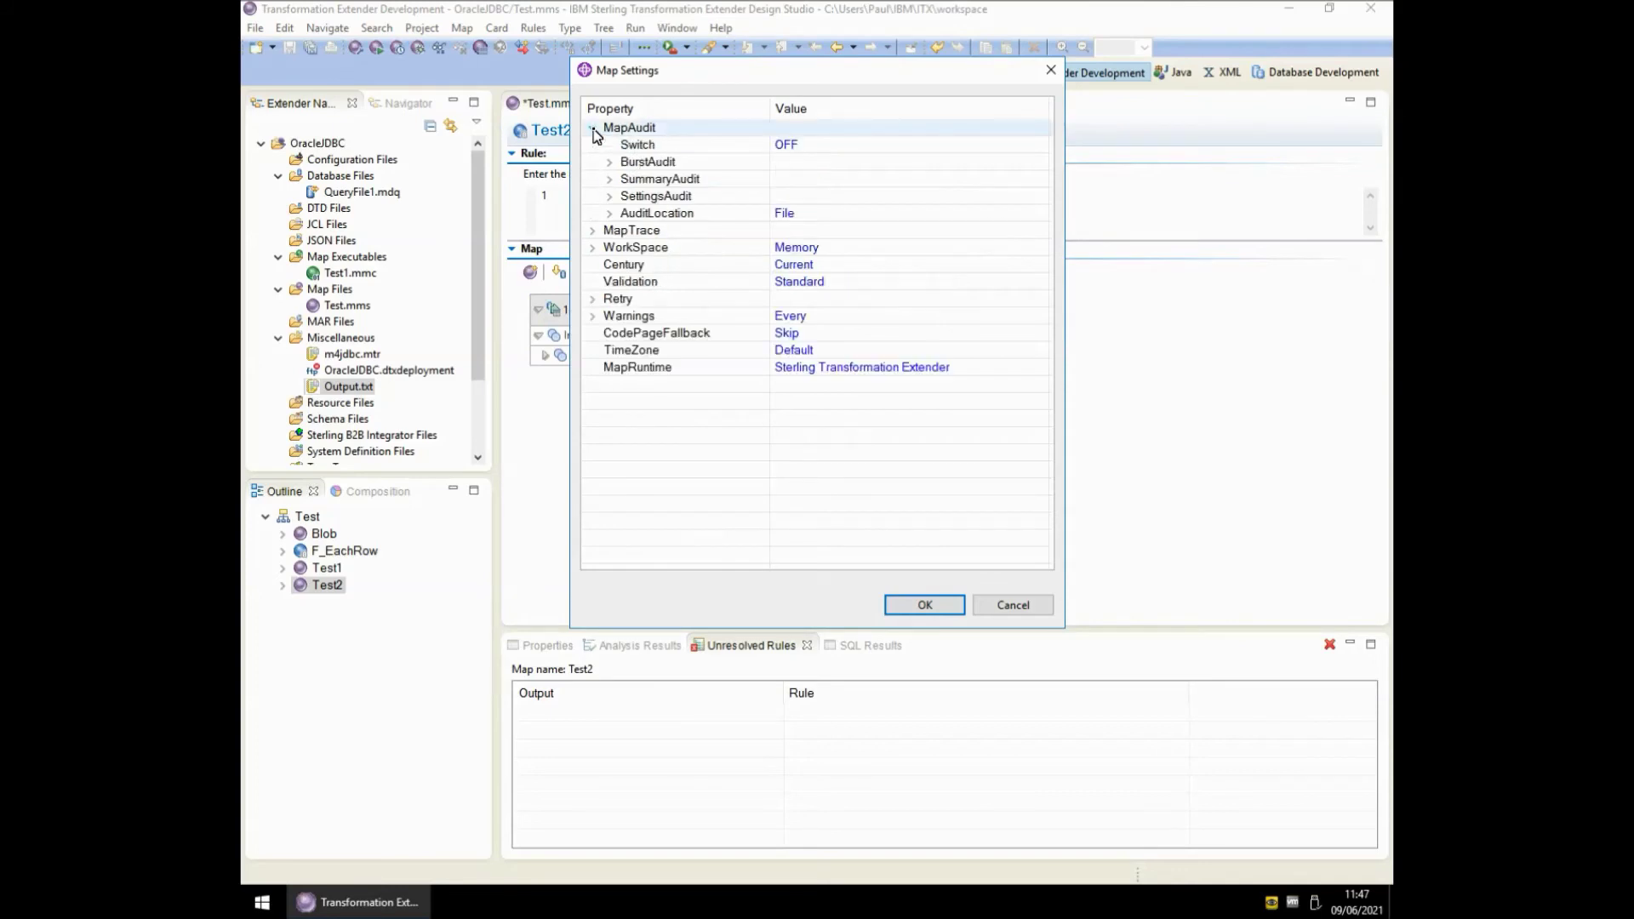
pyautogui.click(787, 146)
pyautogui.click(787, 148)
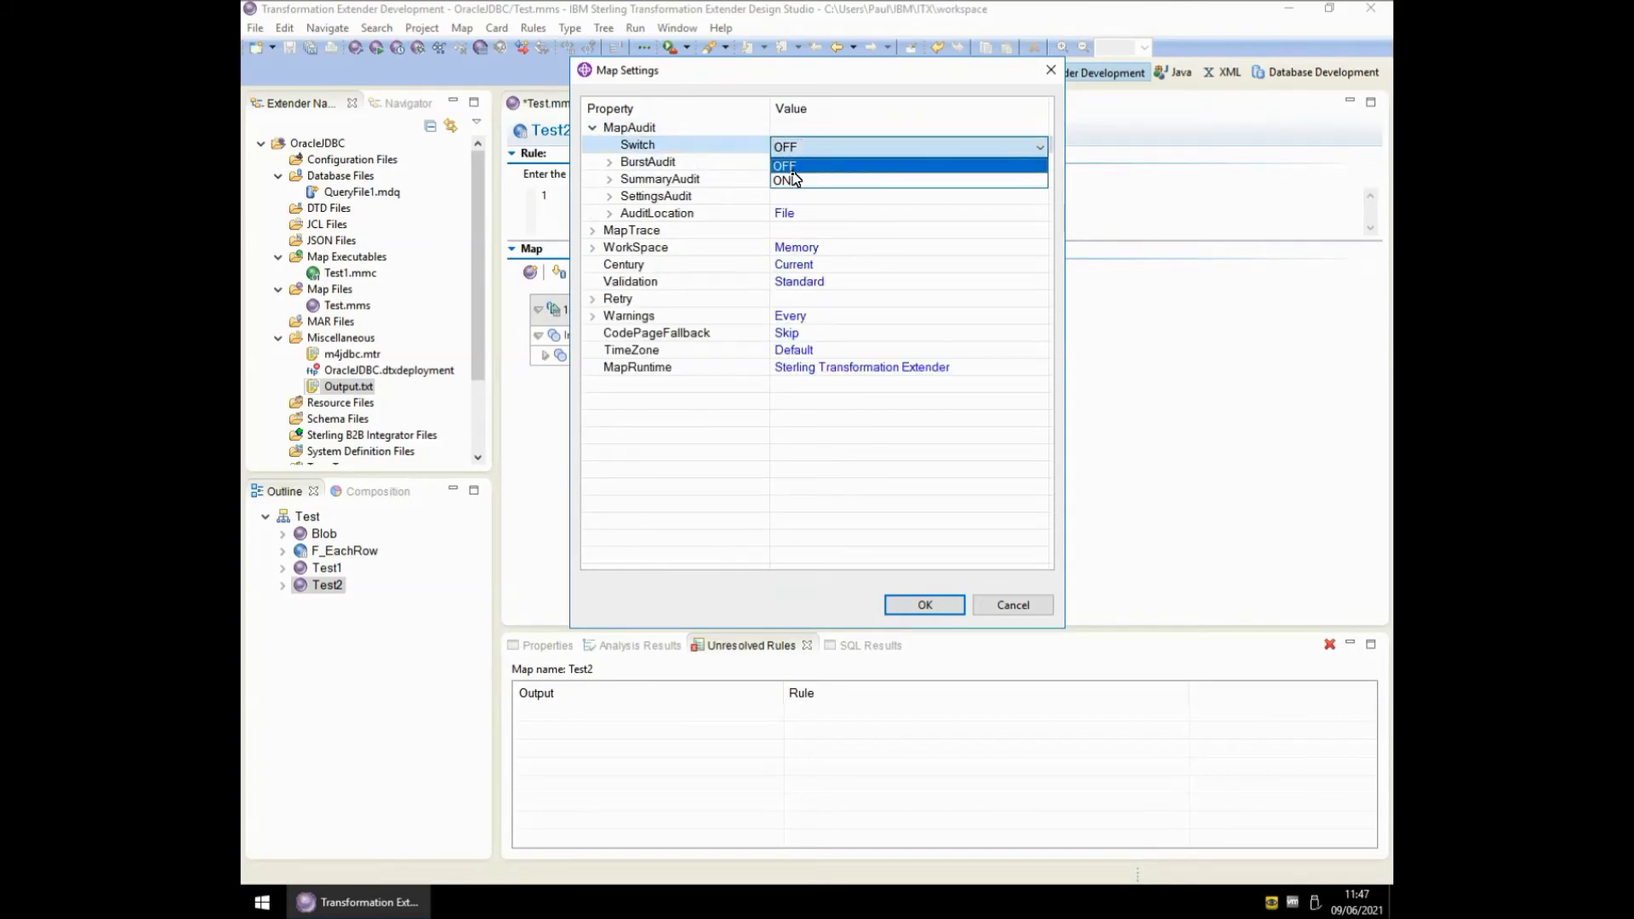
pyautogui.click(792, 182)
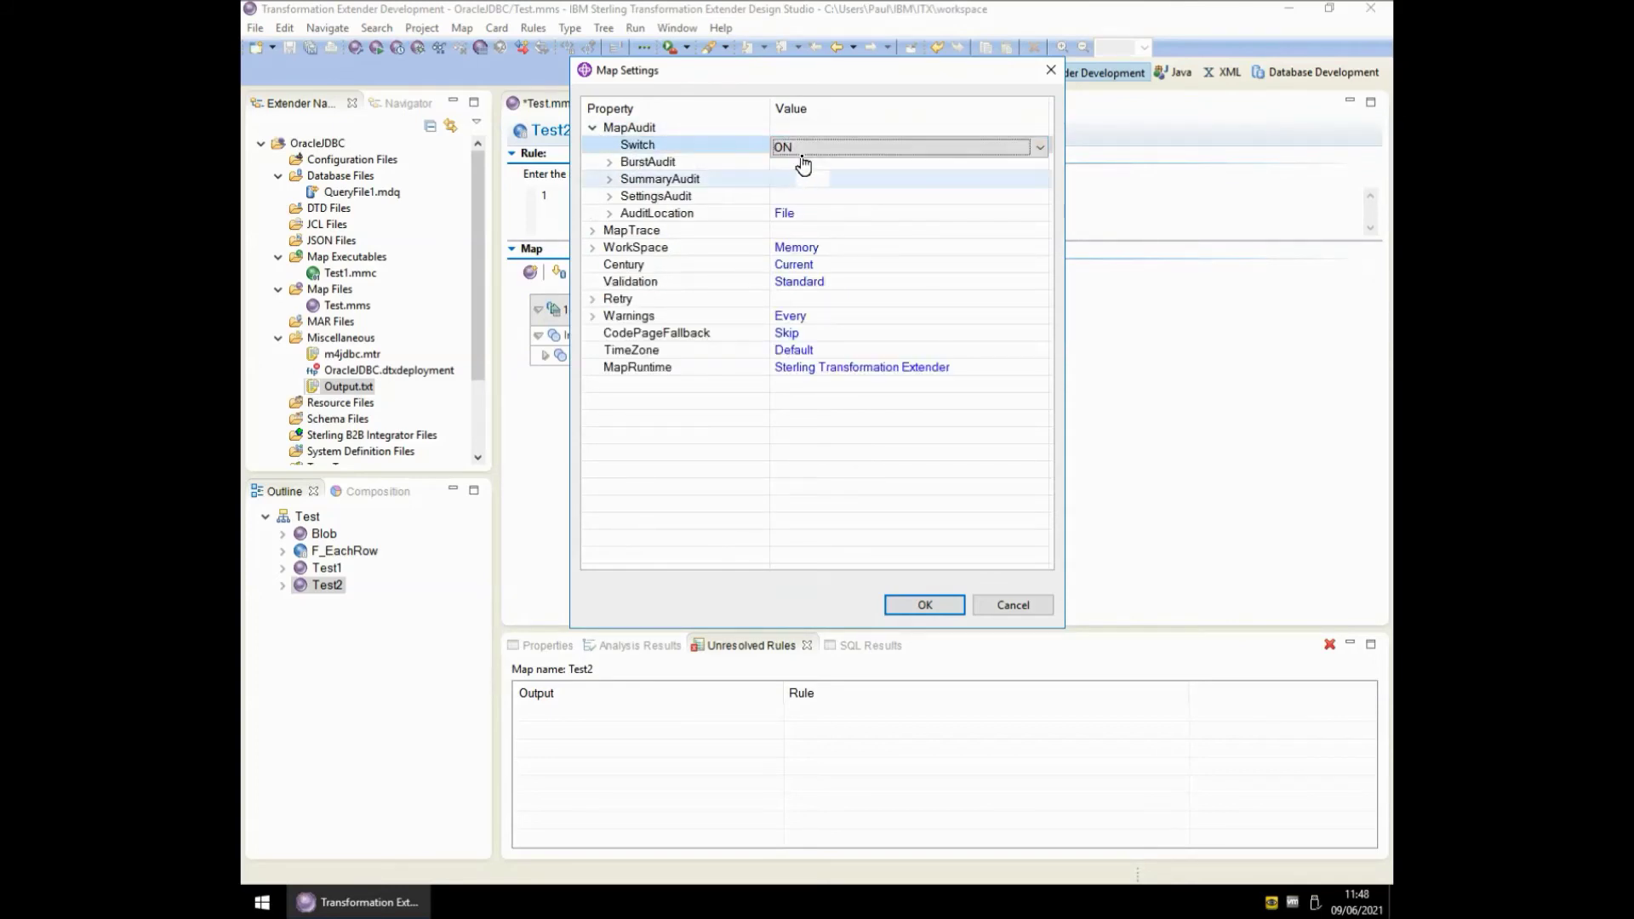
pyautogui.click(953, 609)
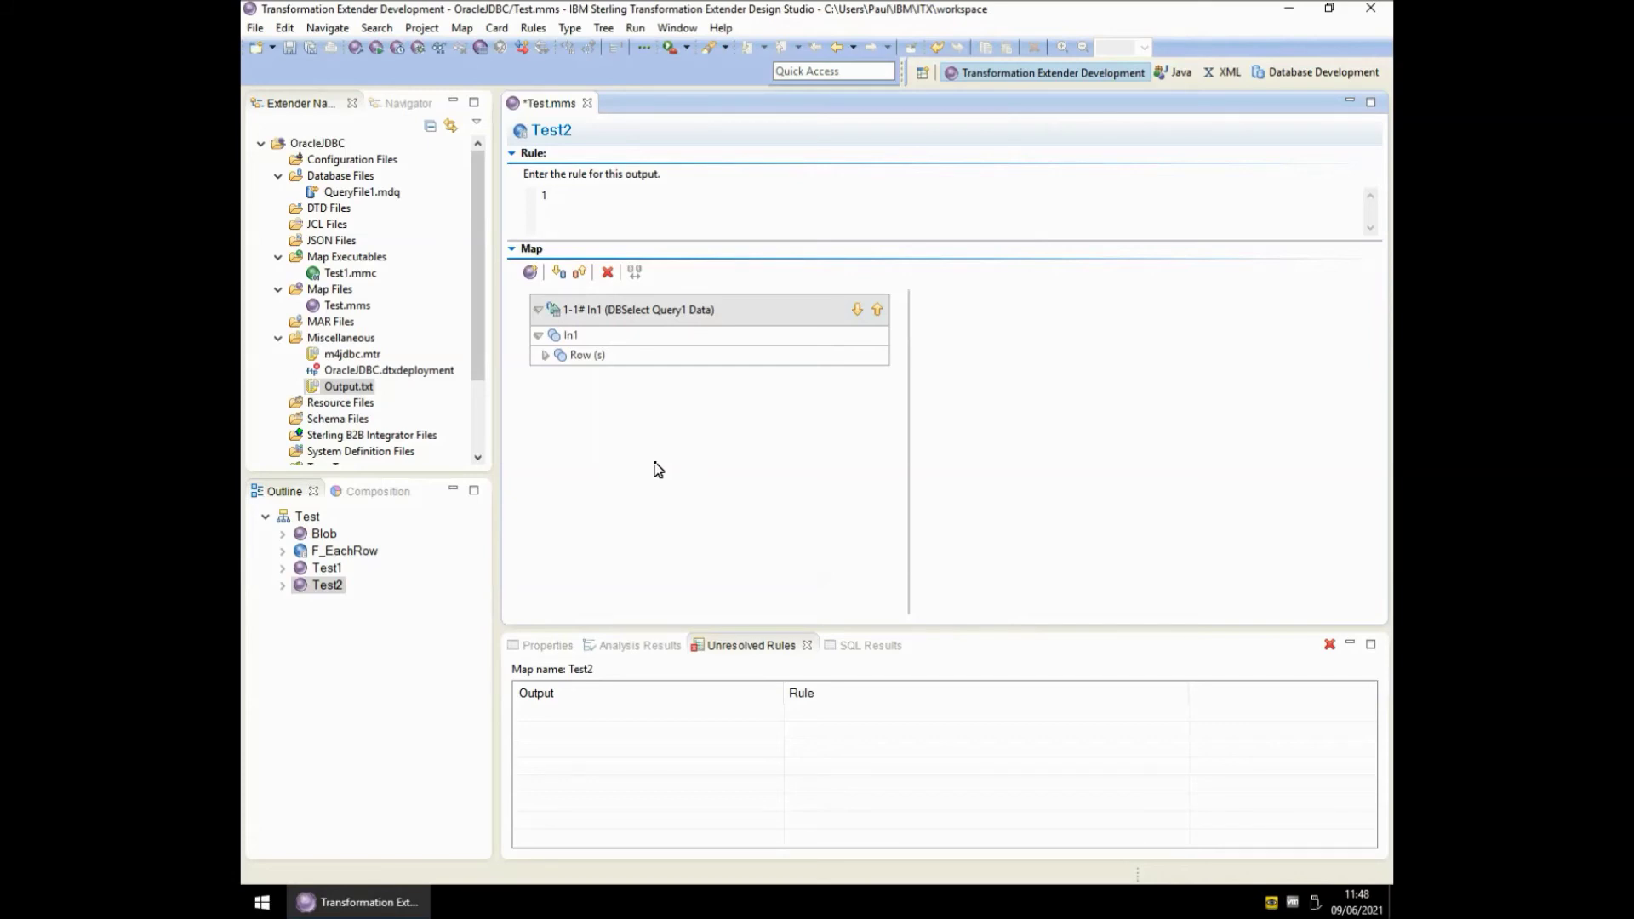
# - Save, build and run map Test2, then dismiss the unknown-data run report
pyautogui.hotkey('ctrl', 's')
pyautogui.hotkey('ctrl', 'r')
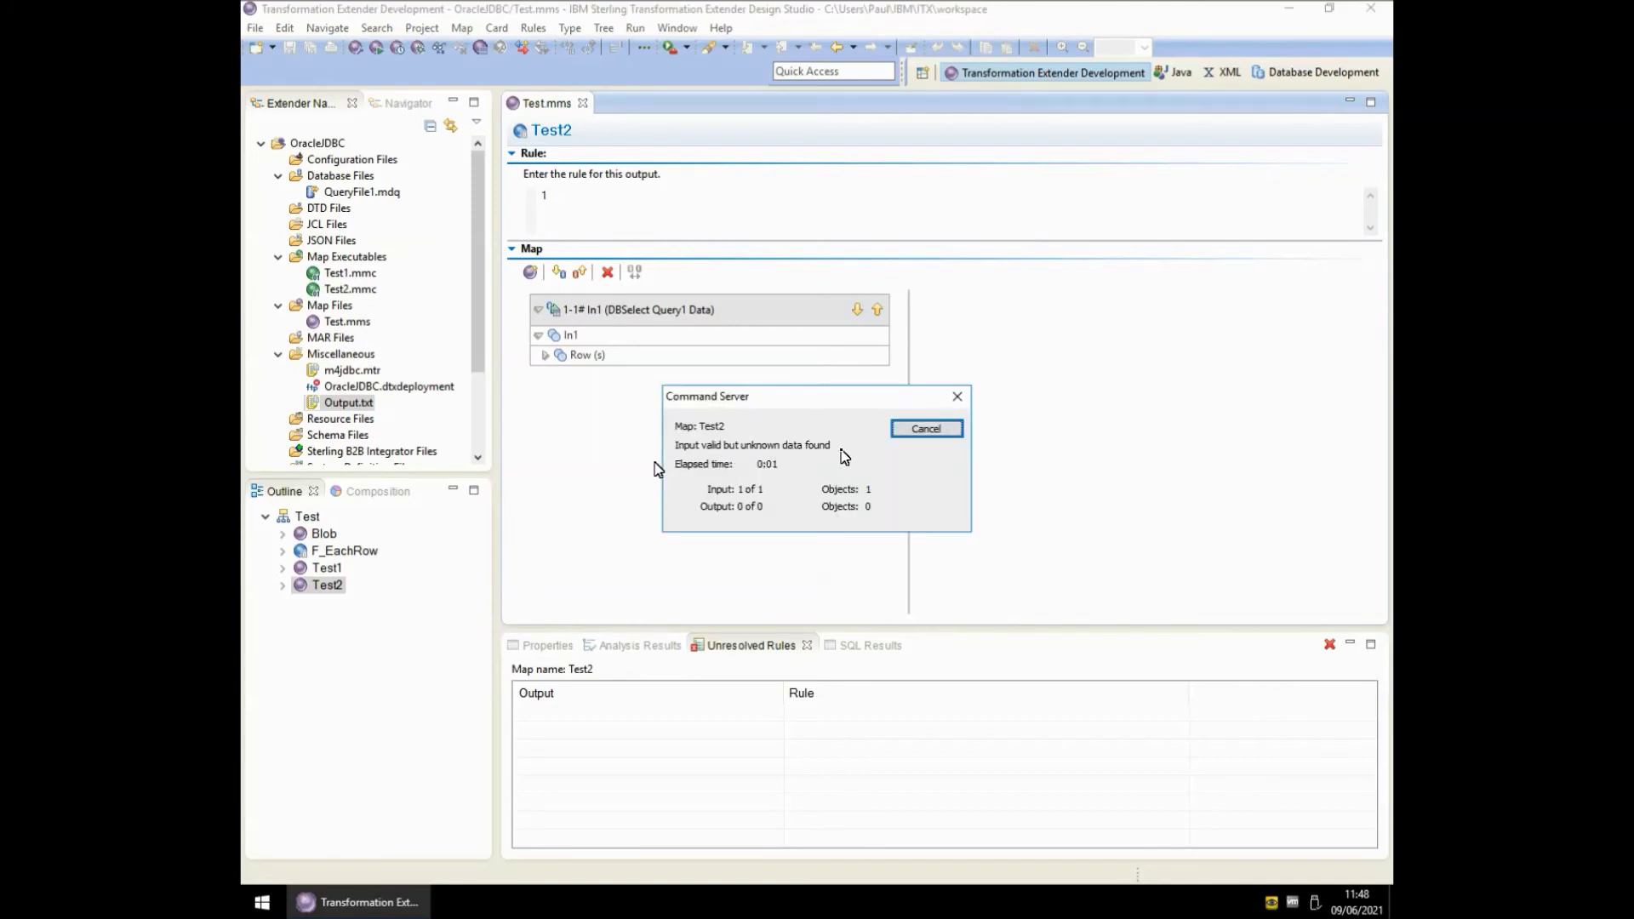
pyautogui.click(919, 433)
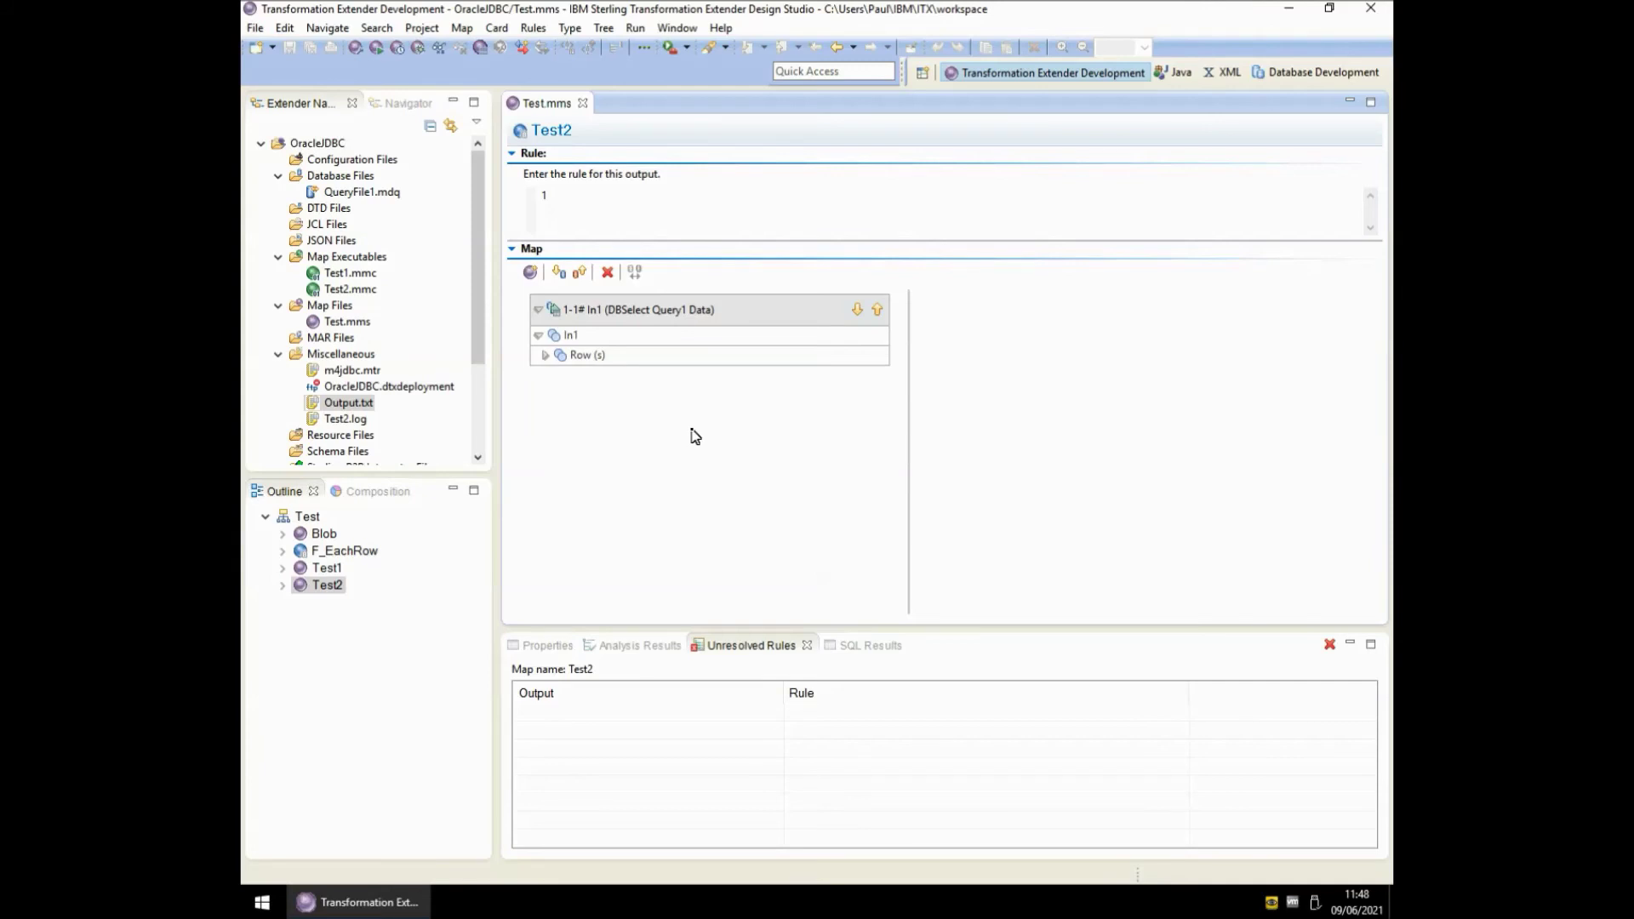
# - Set MapTrace Switch ON with InputContentTrace All, rerun Test2, and open Test2.mtr
pyautogui.hotkey('ctrl', 'm')
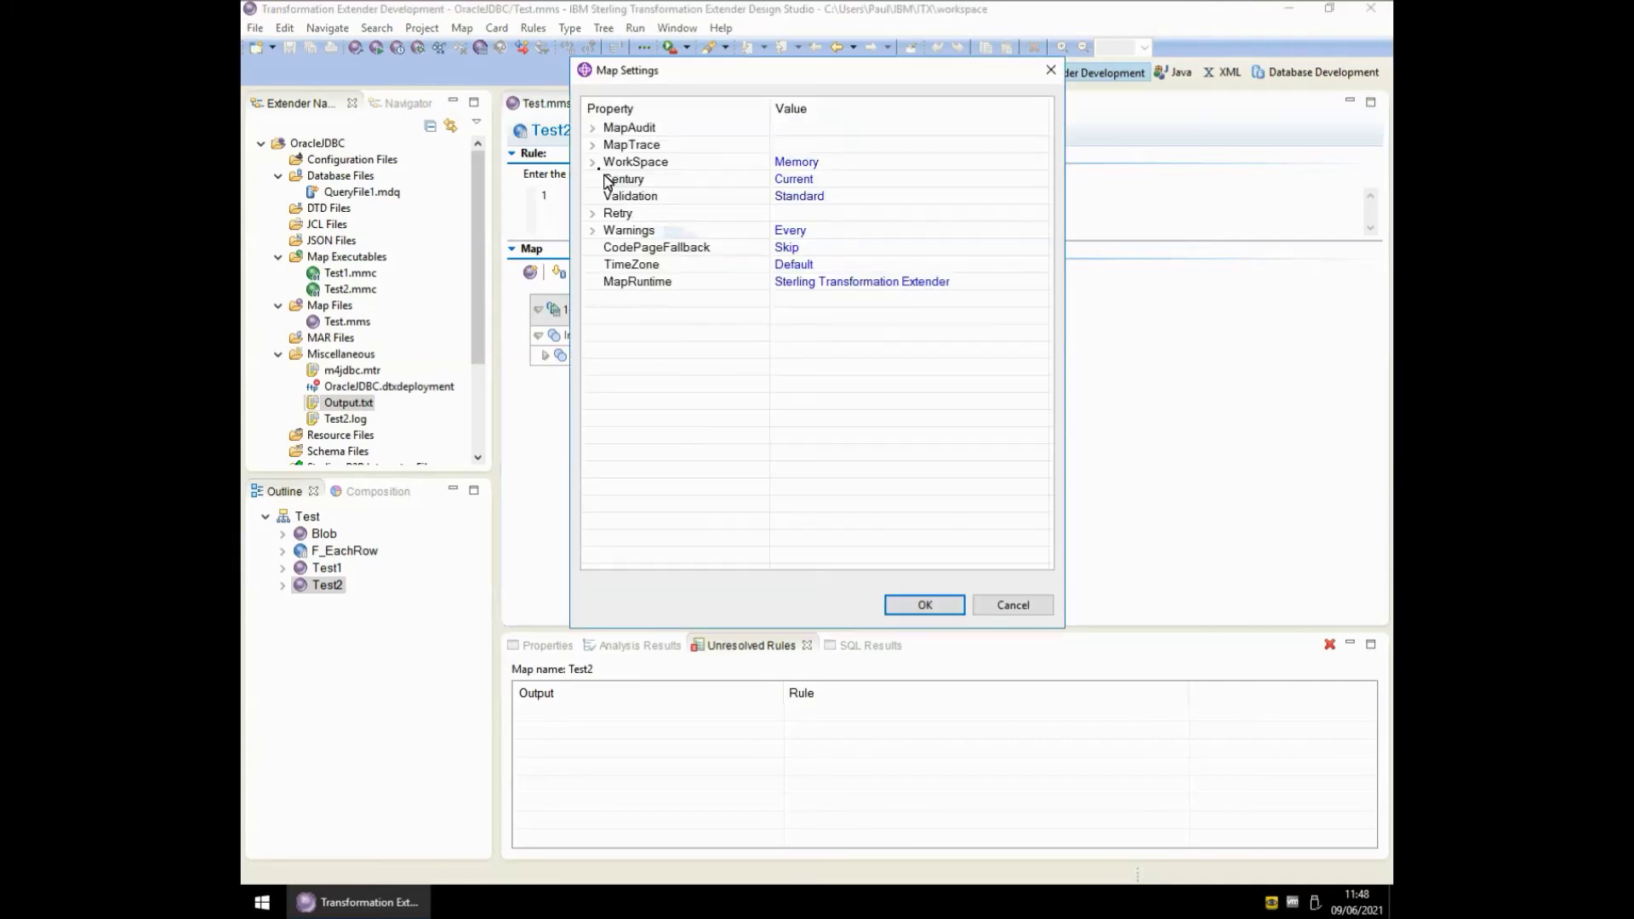
pyautogui.click(593, 146)
pyautogui.click(786, 166)
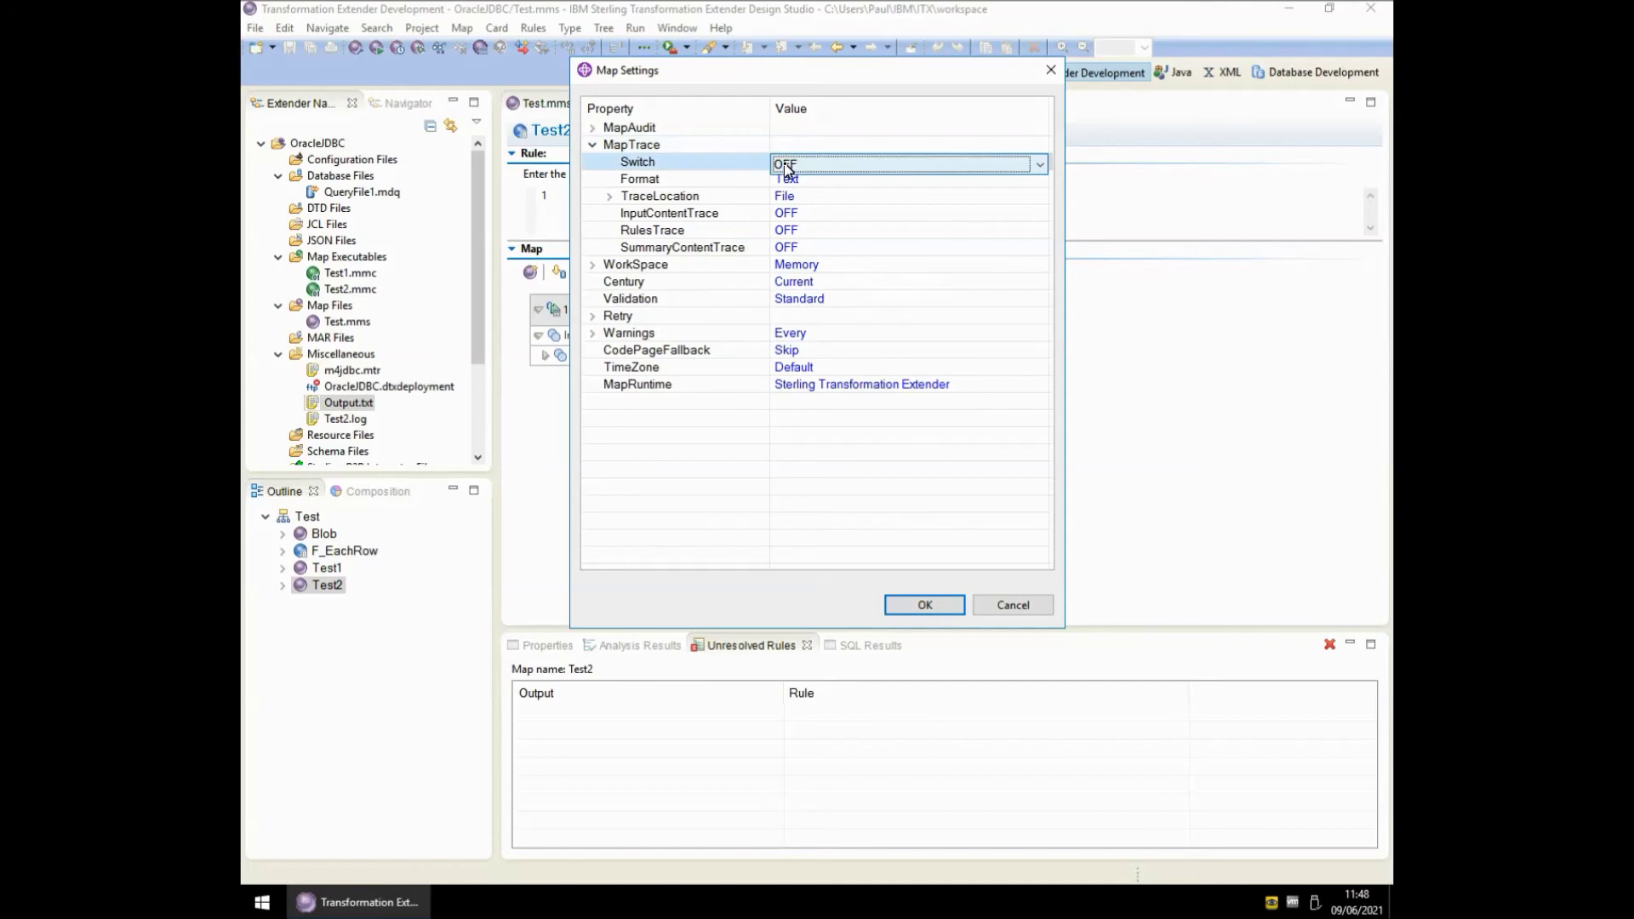
pyautogui.doubleClick(785, 164)
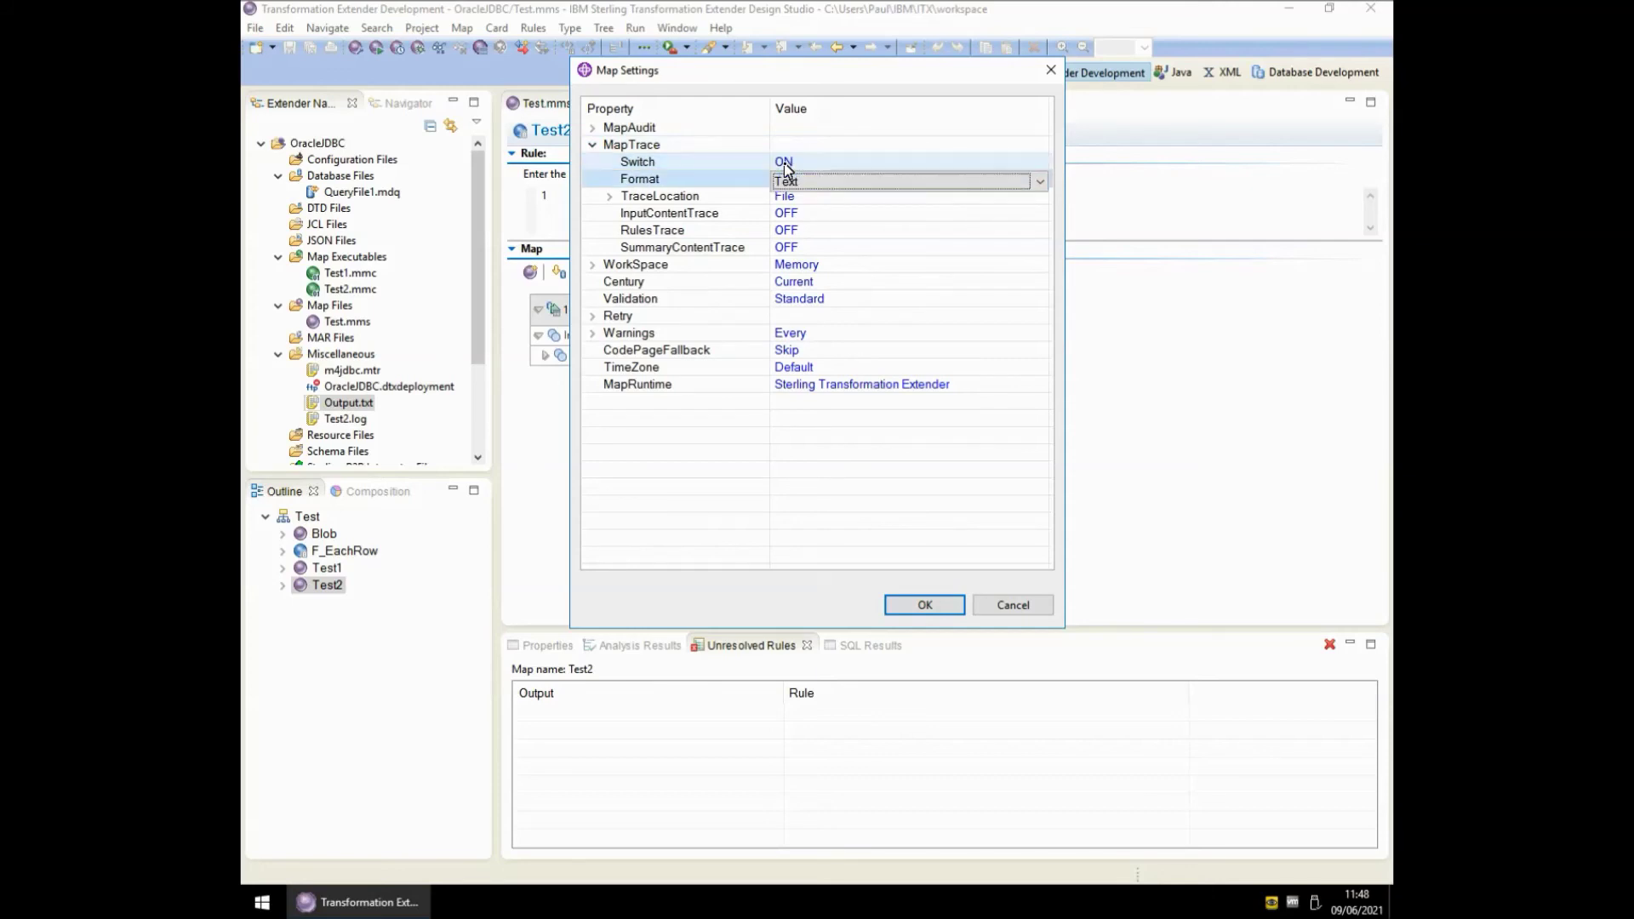
pyautogui.click(806, 215)
pyautogui.doubleClick(808, 217)
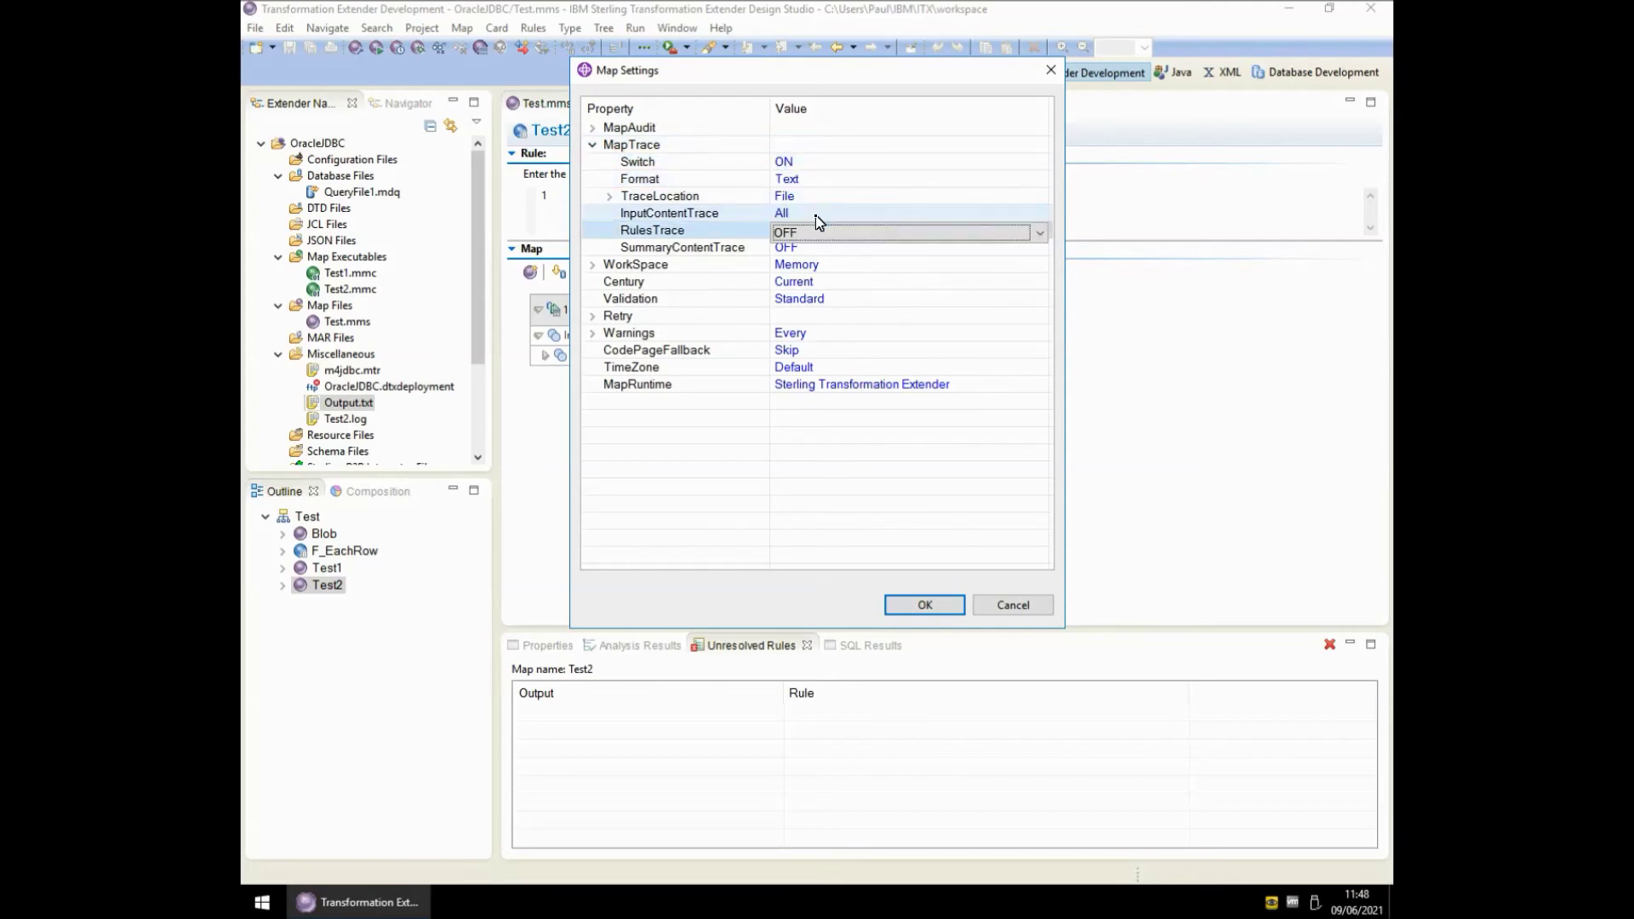
pyautogui.click(923, 603)
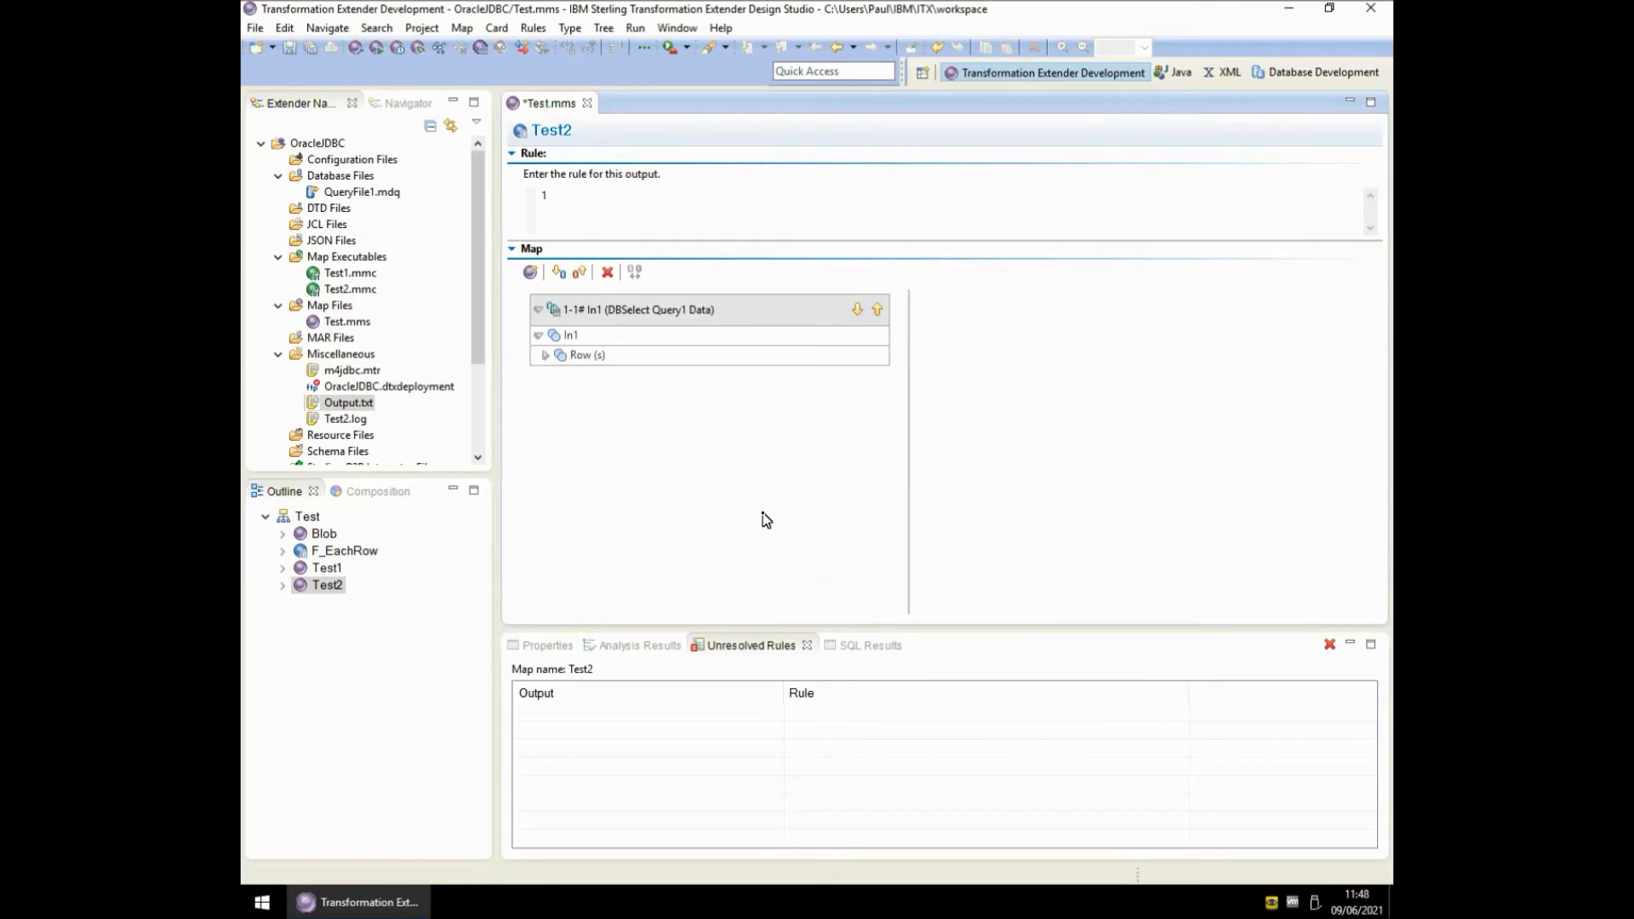
pyautogui.hotkey('ctrl', 'r')
pyautogui.doubleClick(357, 435)
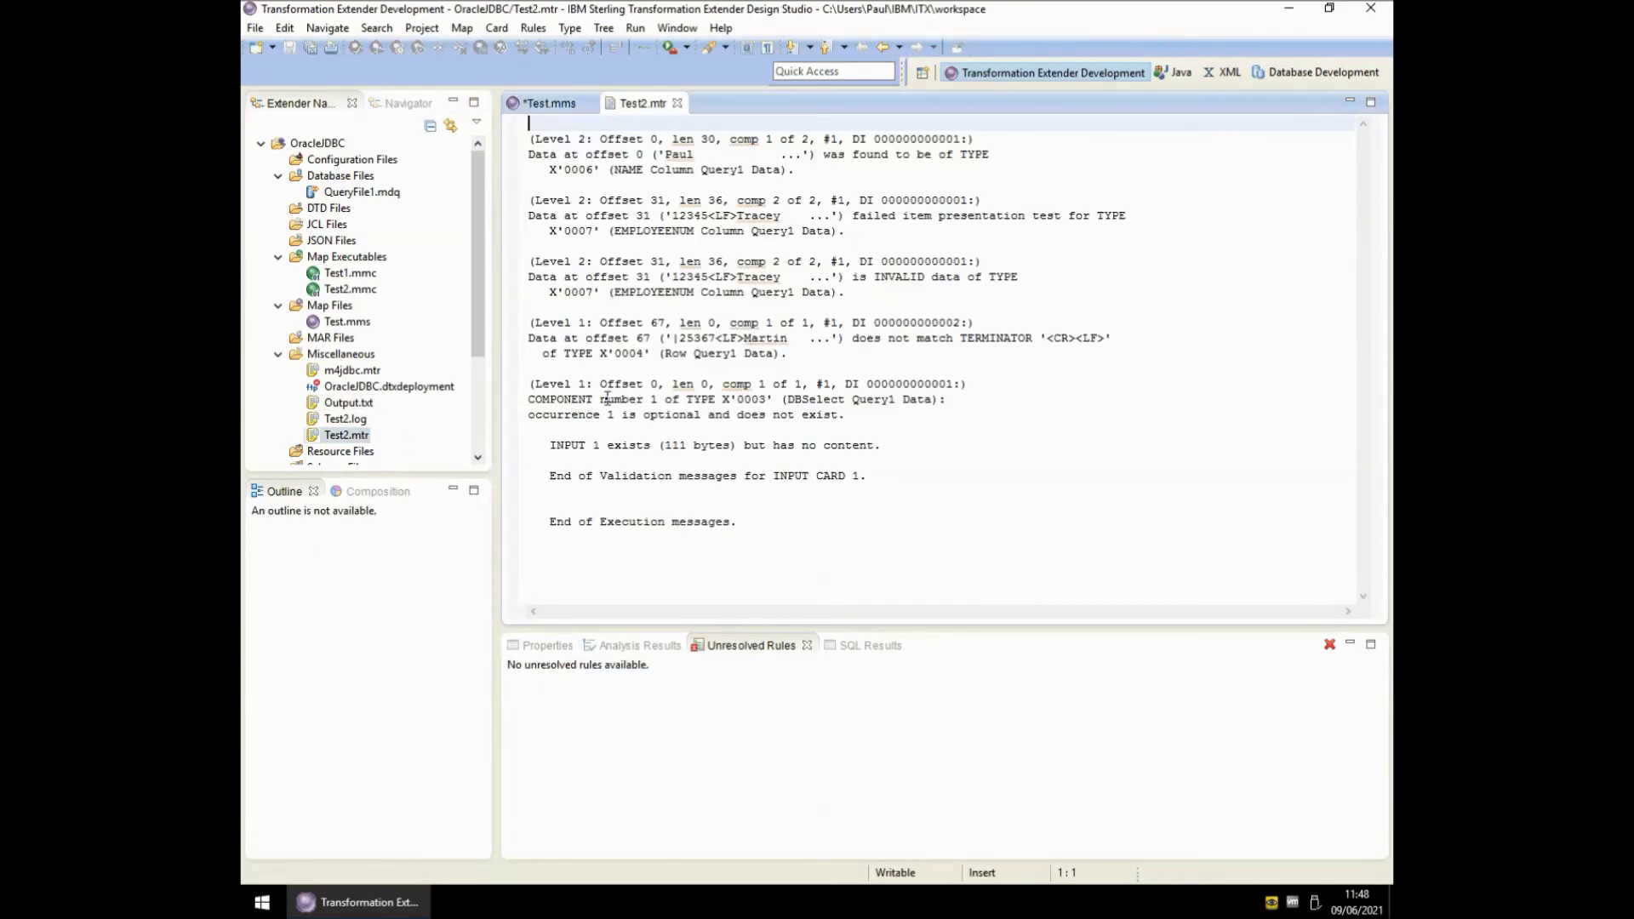
pyautogui.moveTo(672, 276); pyautogui.dragTo(752, 277)
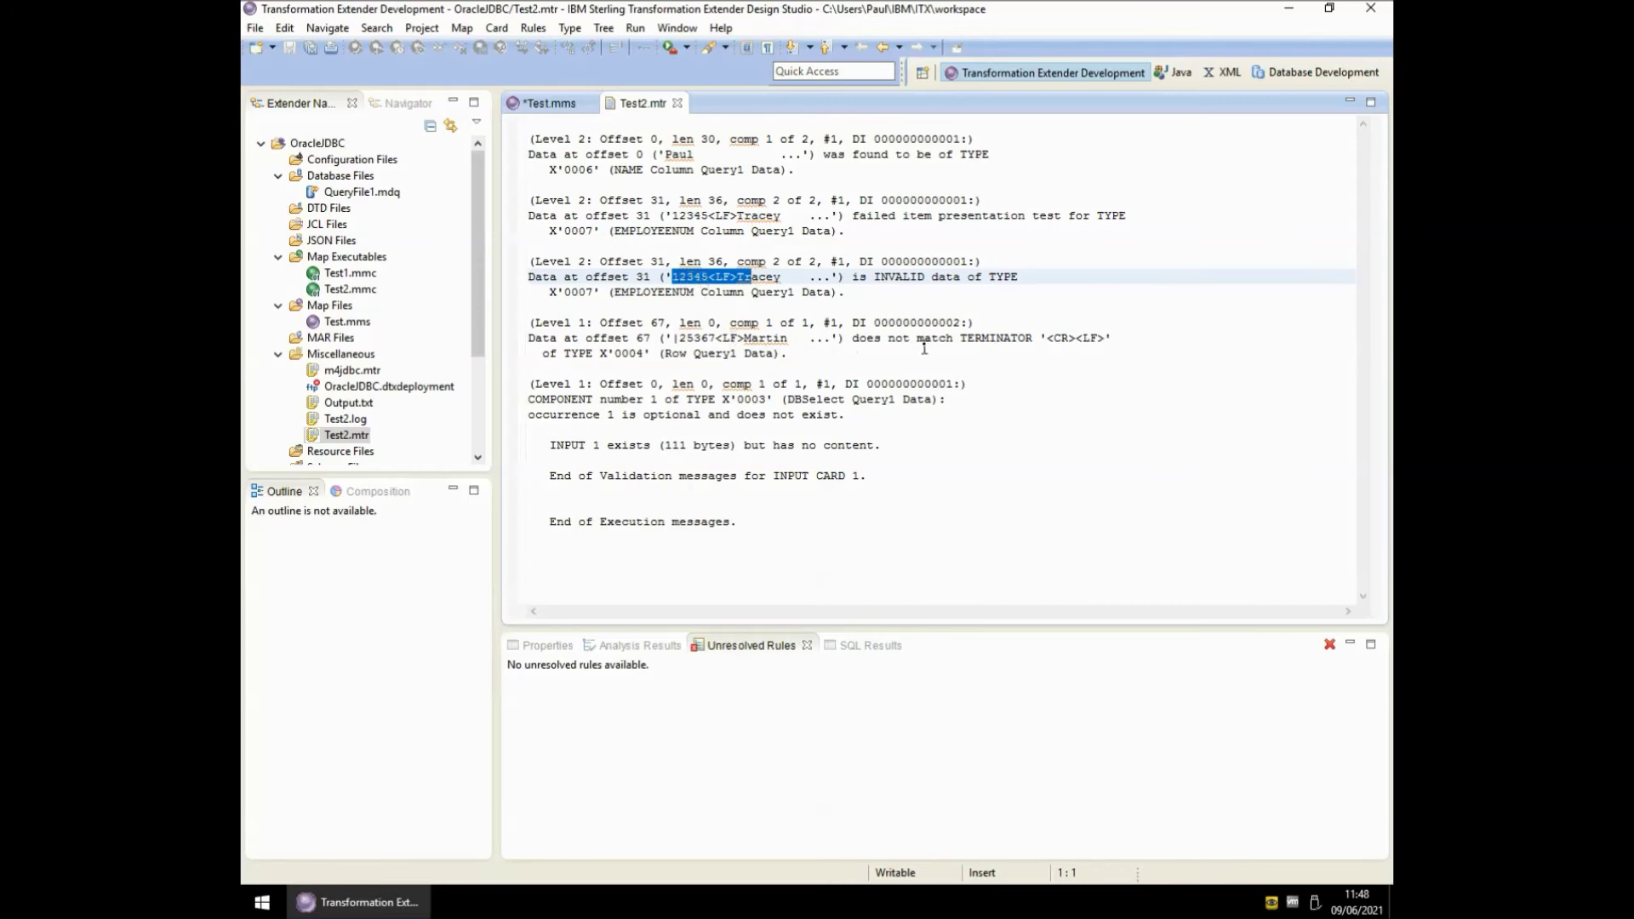
pyautogui.moveTo(852, 338); pyautogui.dragTo(1116, 339)
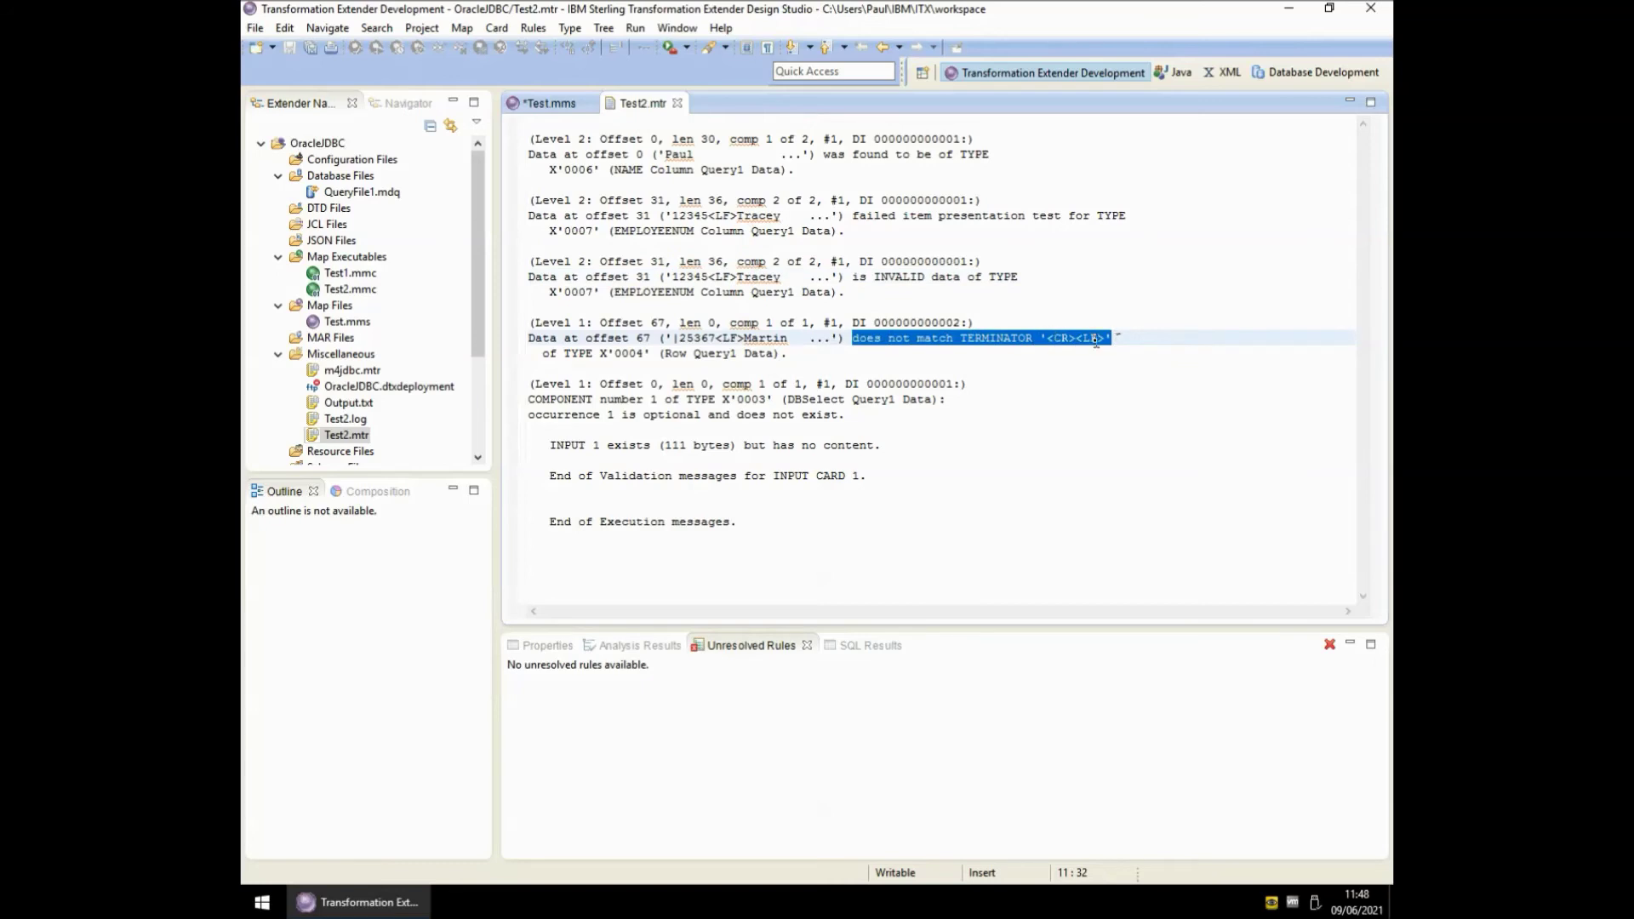
pyautogui.hotkey('shift', 'End')
pyautogui.click(677, 104)
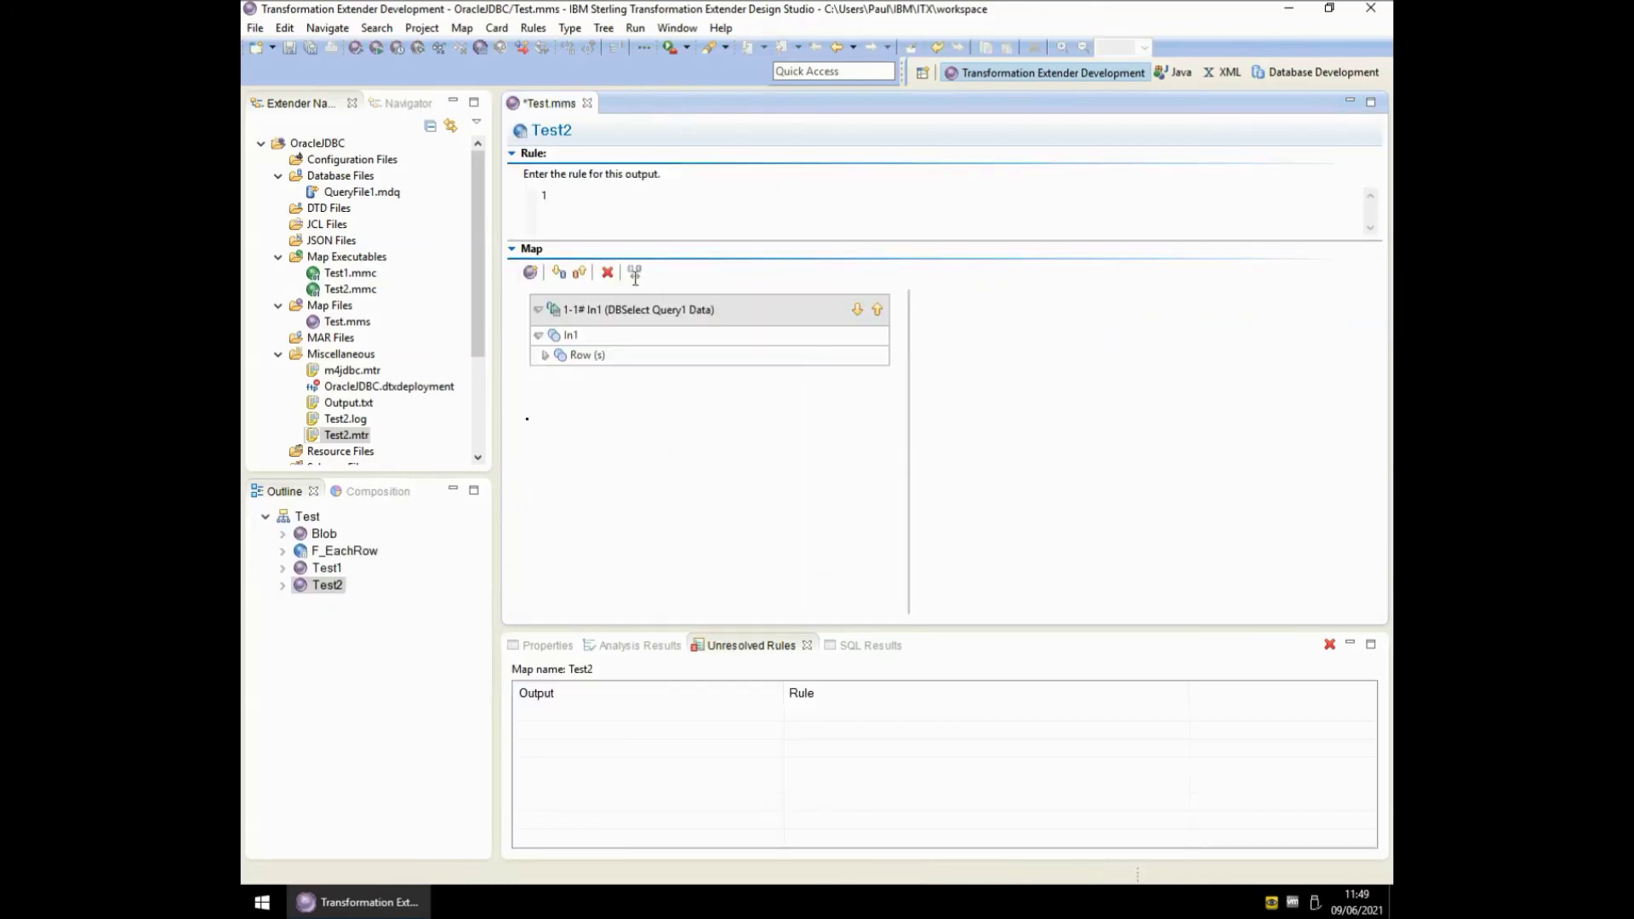
# - Open the query_Test1.mtt type tree and show the Row type's Type Syntax Terminator properties
pyautogui.moveTo(482, 348); pyautogui.dragTo(481, 443)
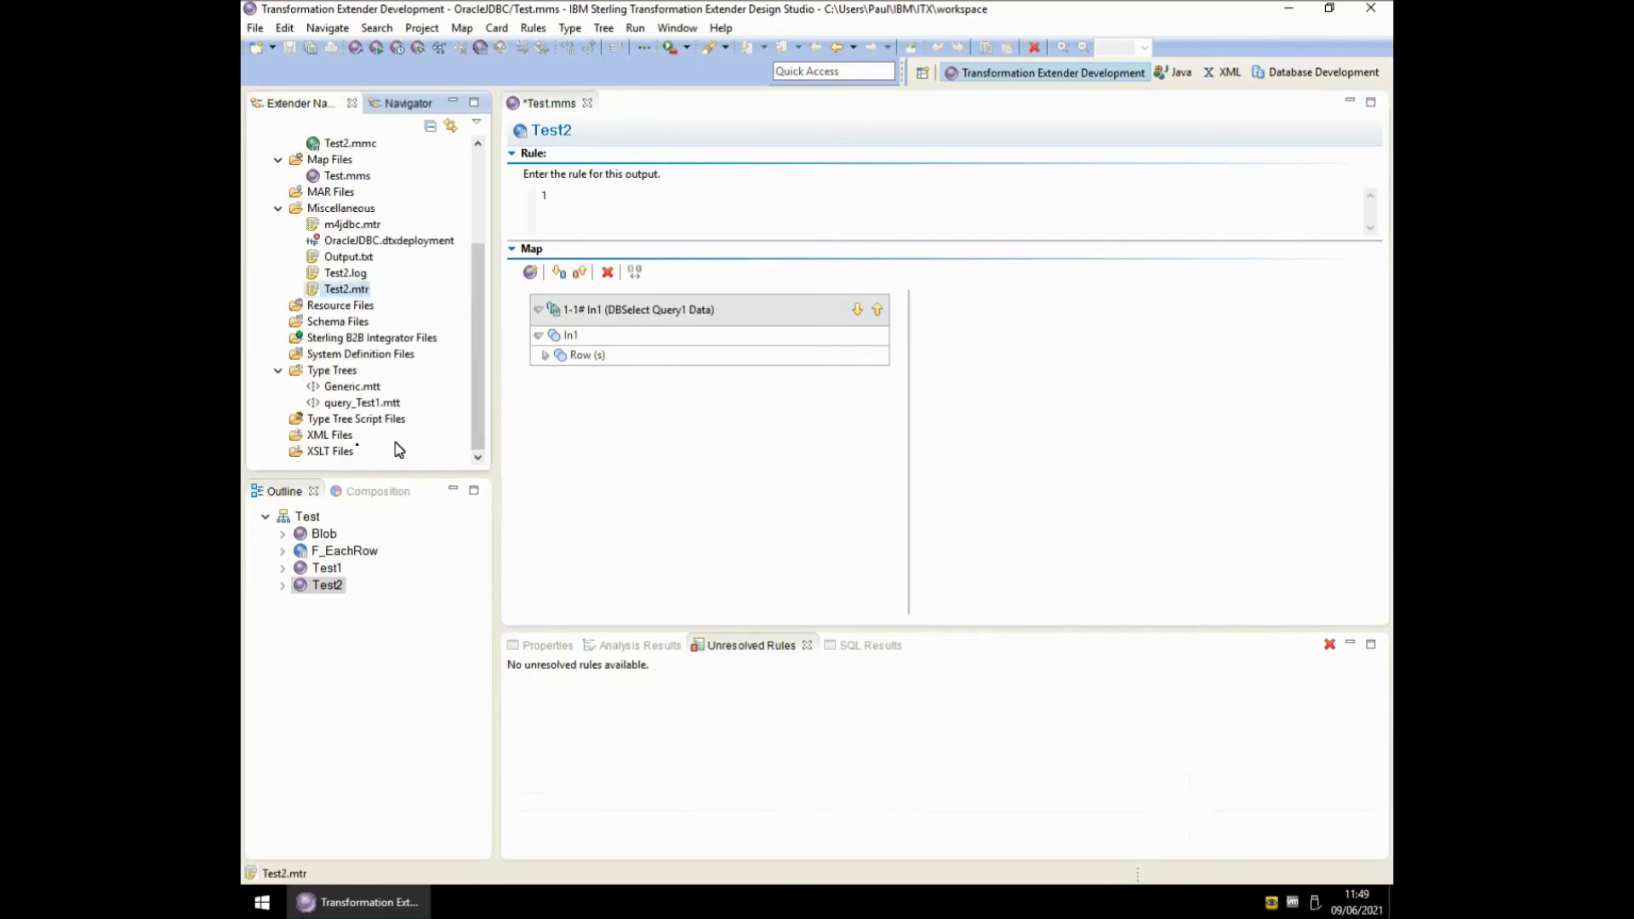
pyautogui.doubleClick(358, 405)
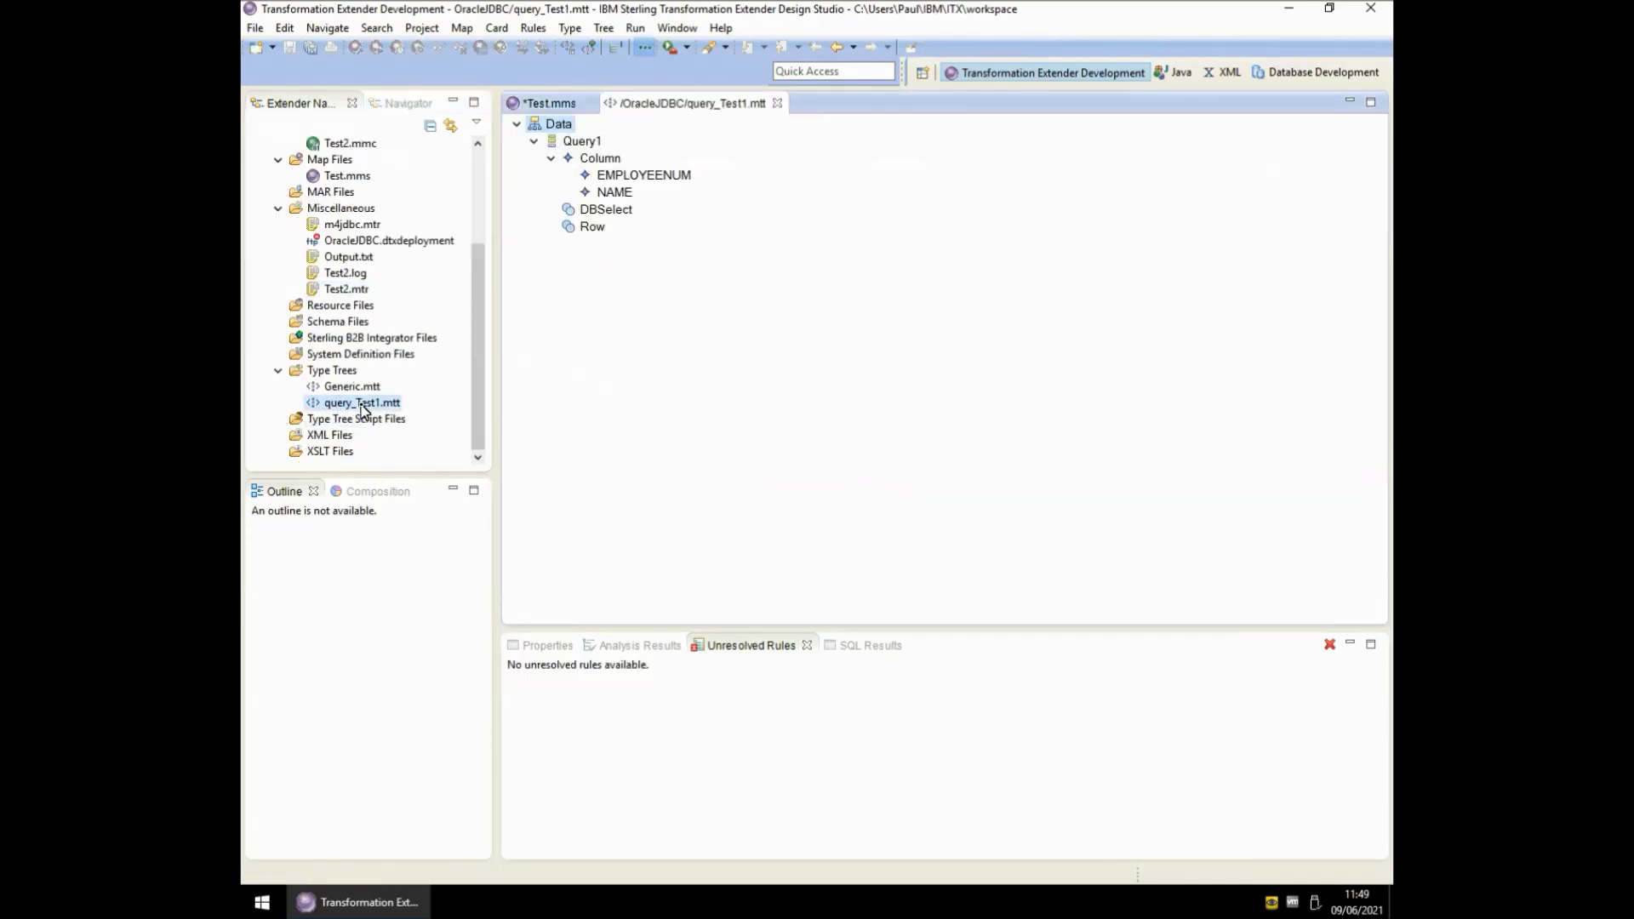
pyautogui.click(593, 228)
pyautogui.click(547, 645)
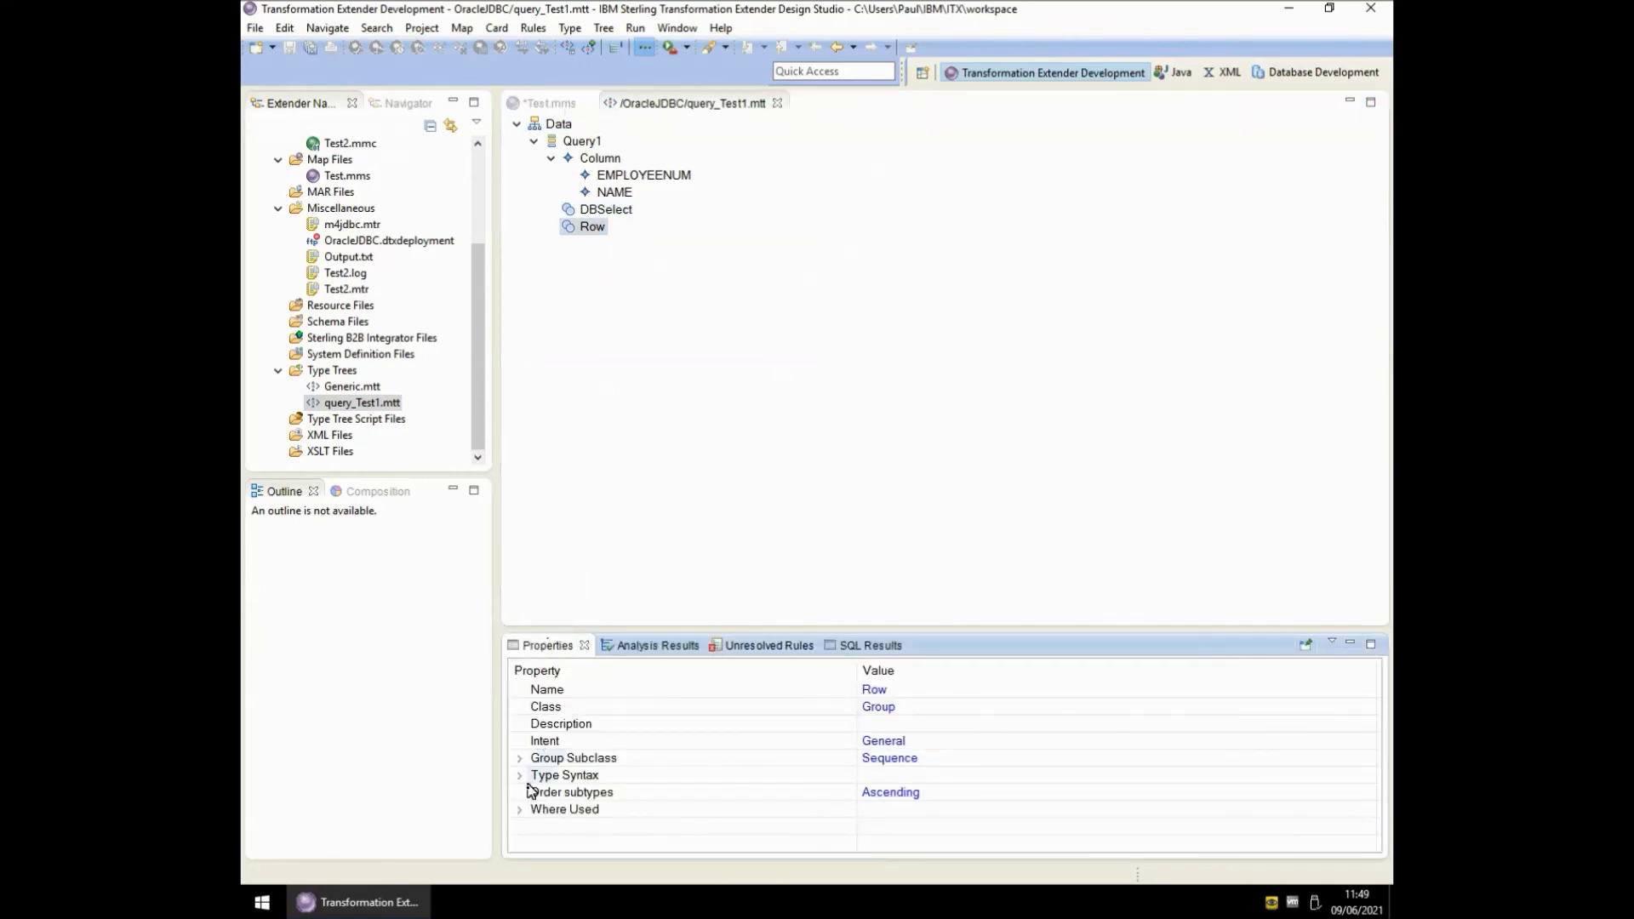
pyautogui.click(521, 775)
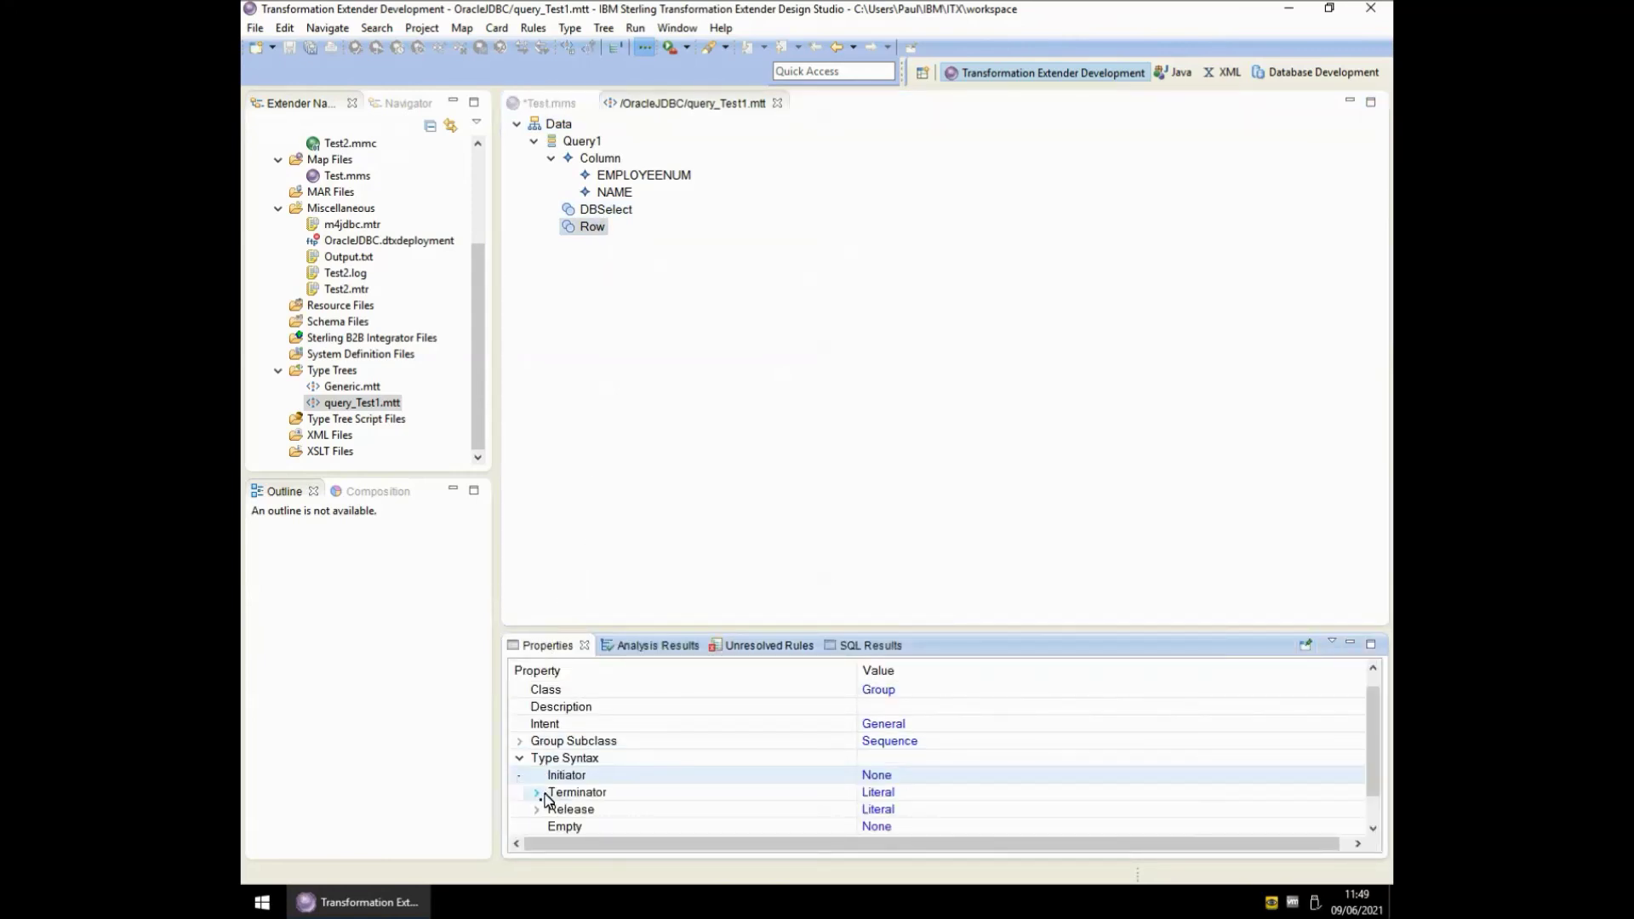
pyautogui.click(536, 810)
pyautogui.click(536, 776)
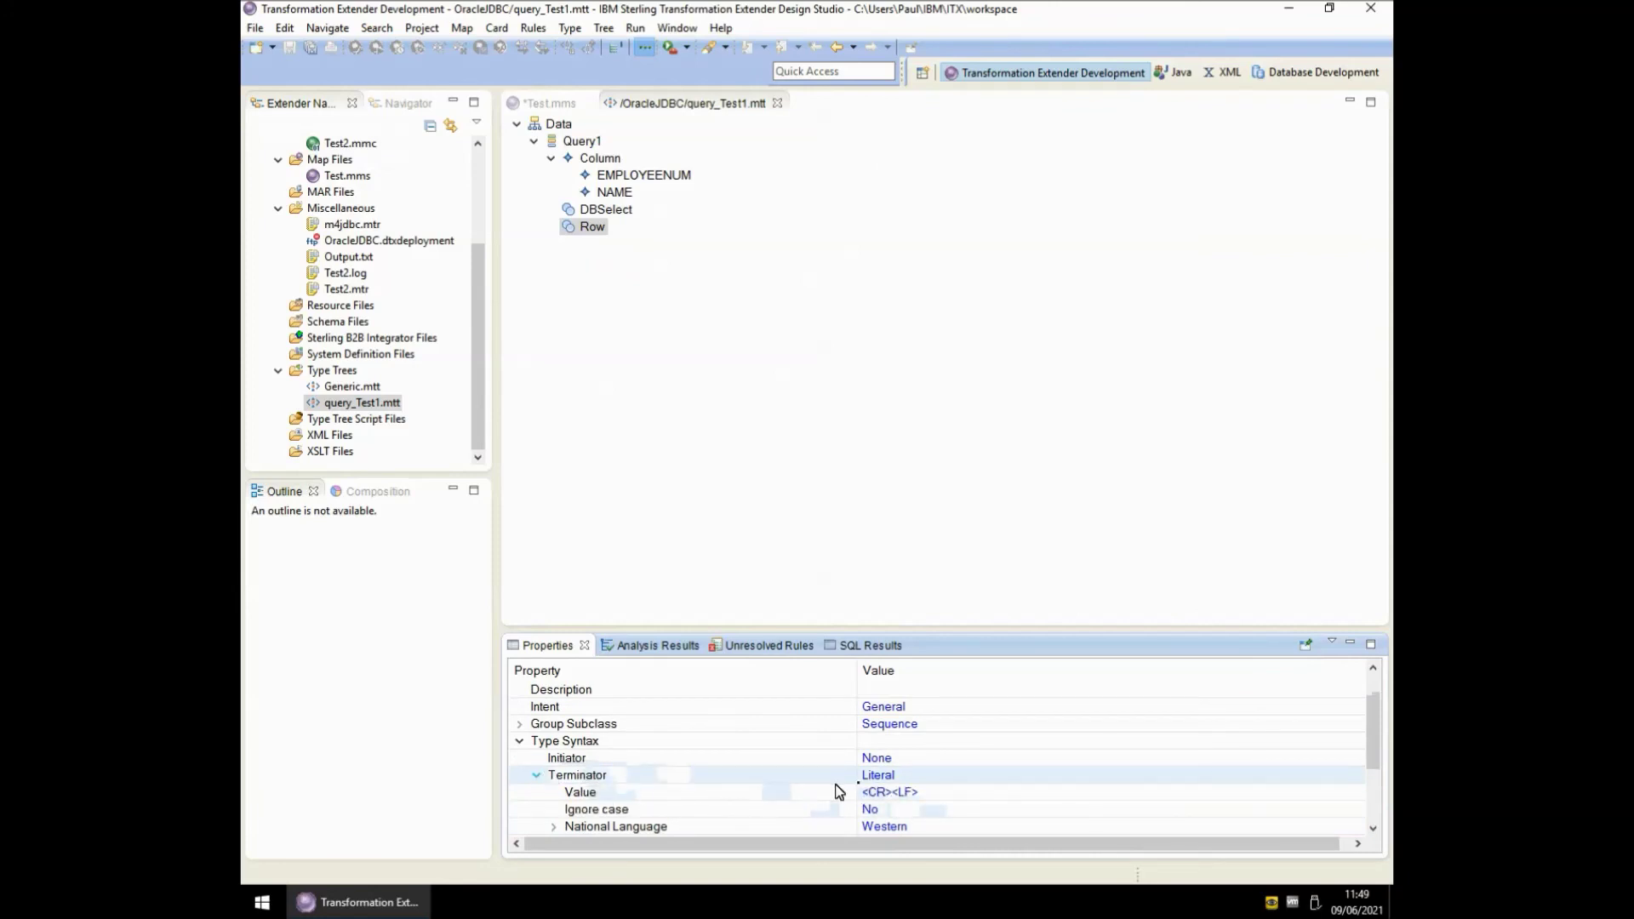
# - Change the Row terminator value from <CR><LF> to <LF>
pyautogui.click(883, 795)
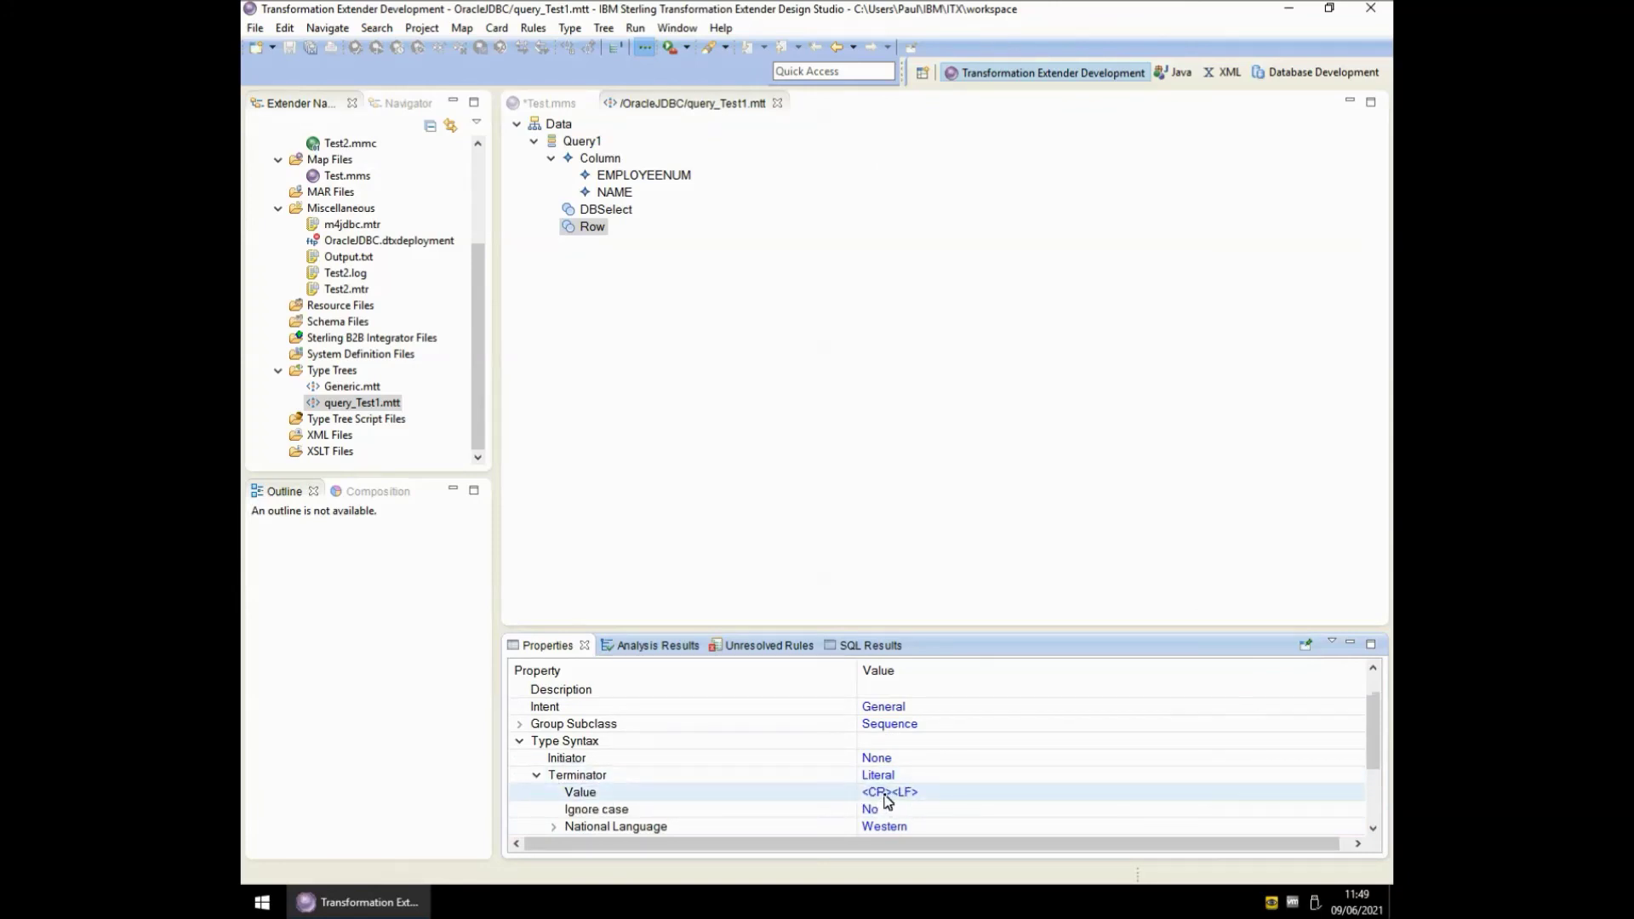
pyautogui.click(885, 793)
pyautogui.click(887, 792)
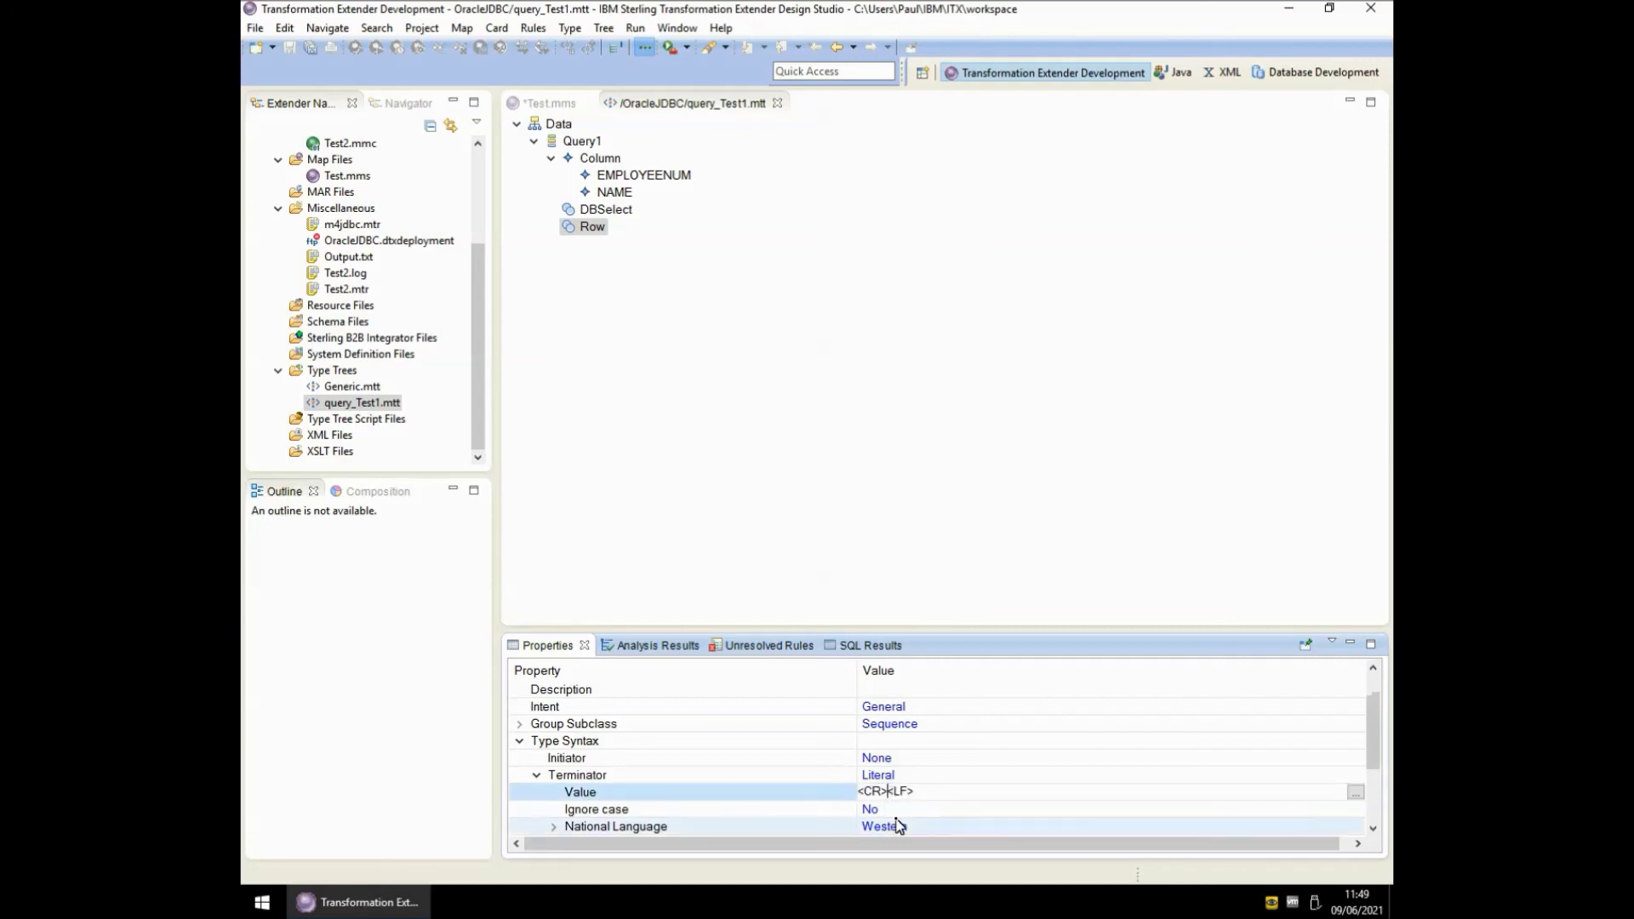
pyautogui.hotkey('shift', 'Home')
pyautogui.press('BackSpace')
pyautogui.press('Return')
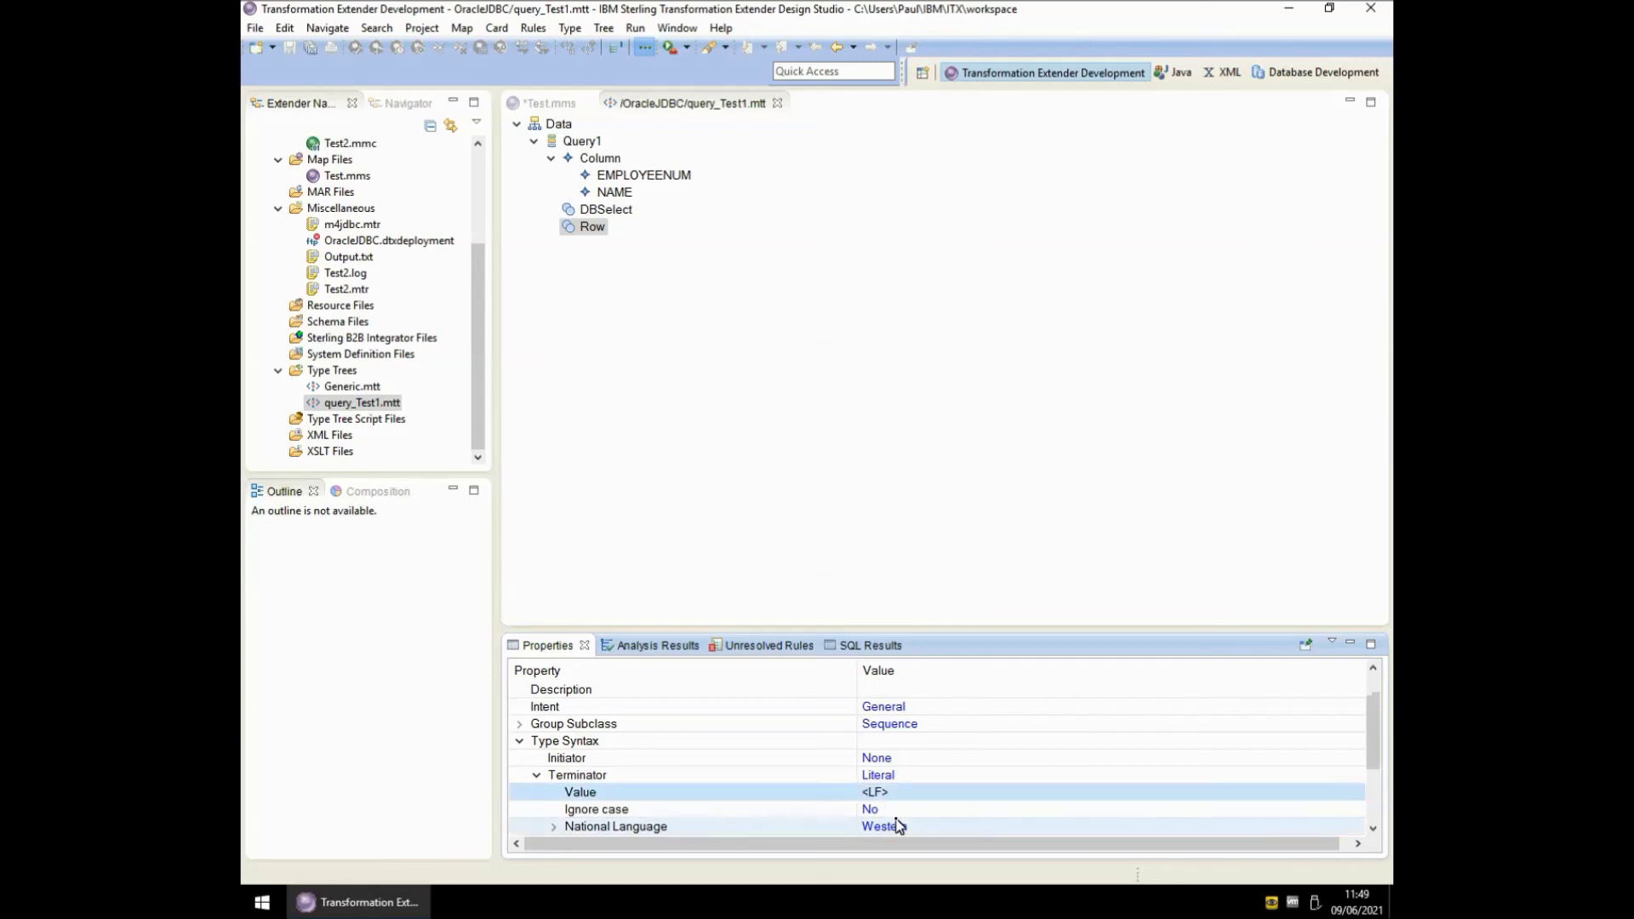
# - Analyze and save the type tree, update the maps, and close it to return to Test2
pyautogui.click(578, 236)
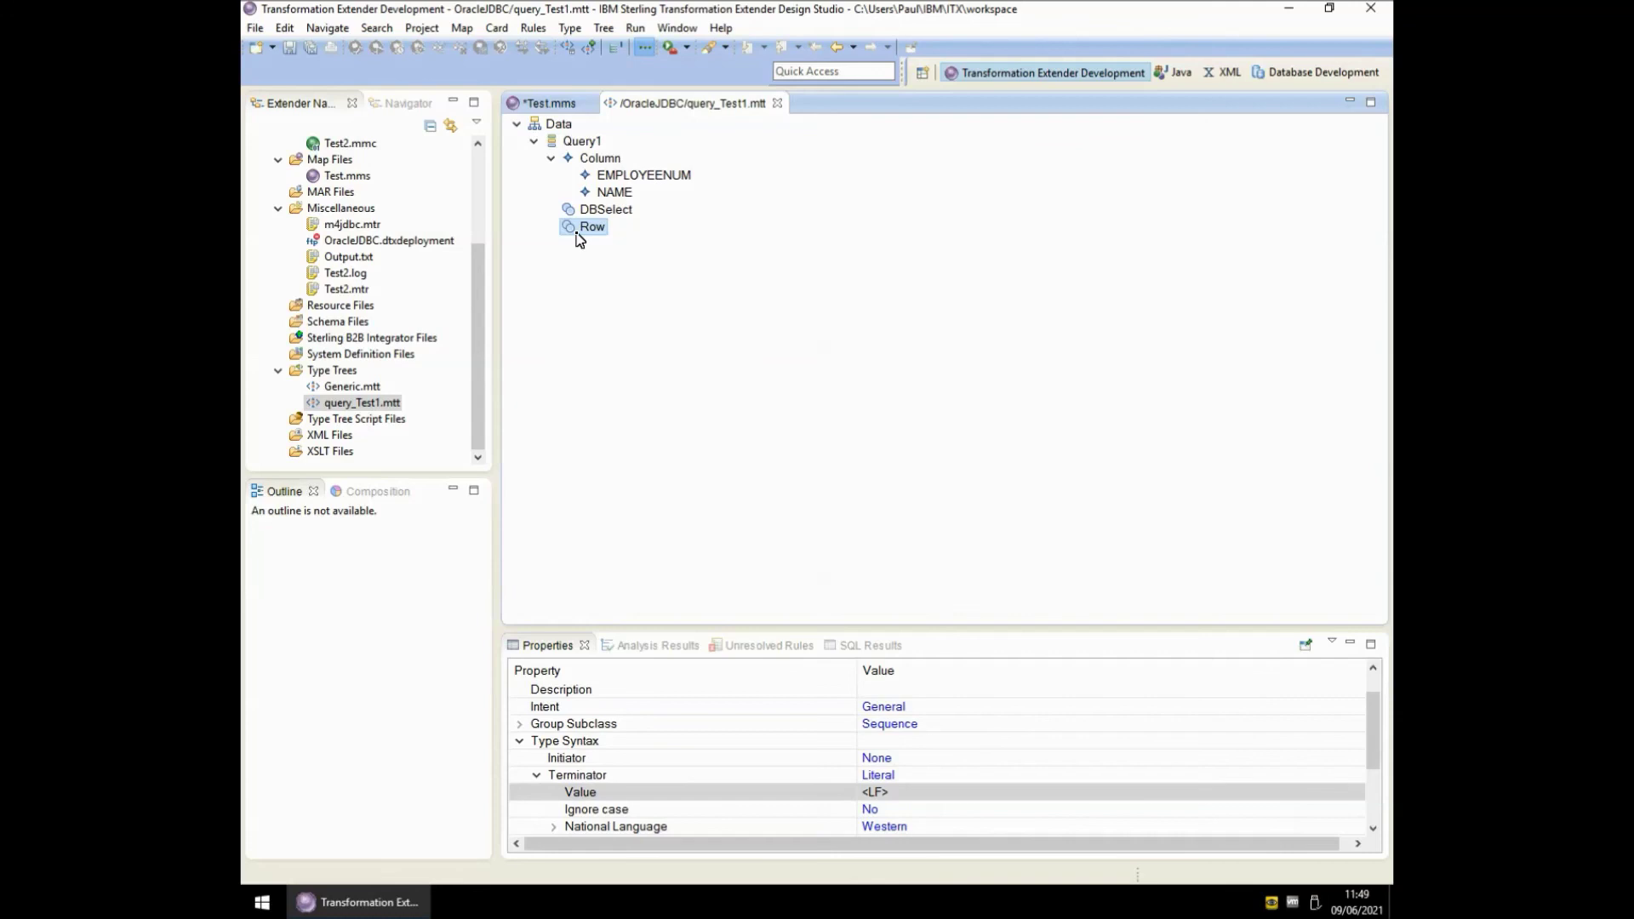
pyautogui.hotkey('ctrl', 'alt', 'a')
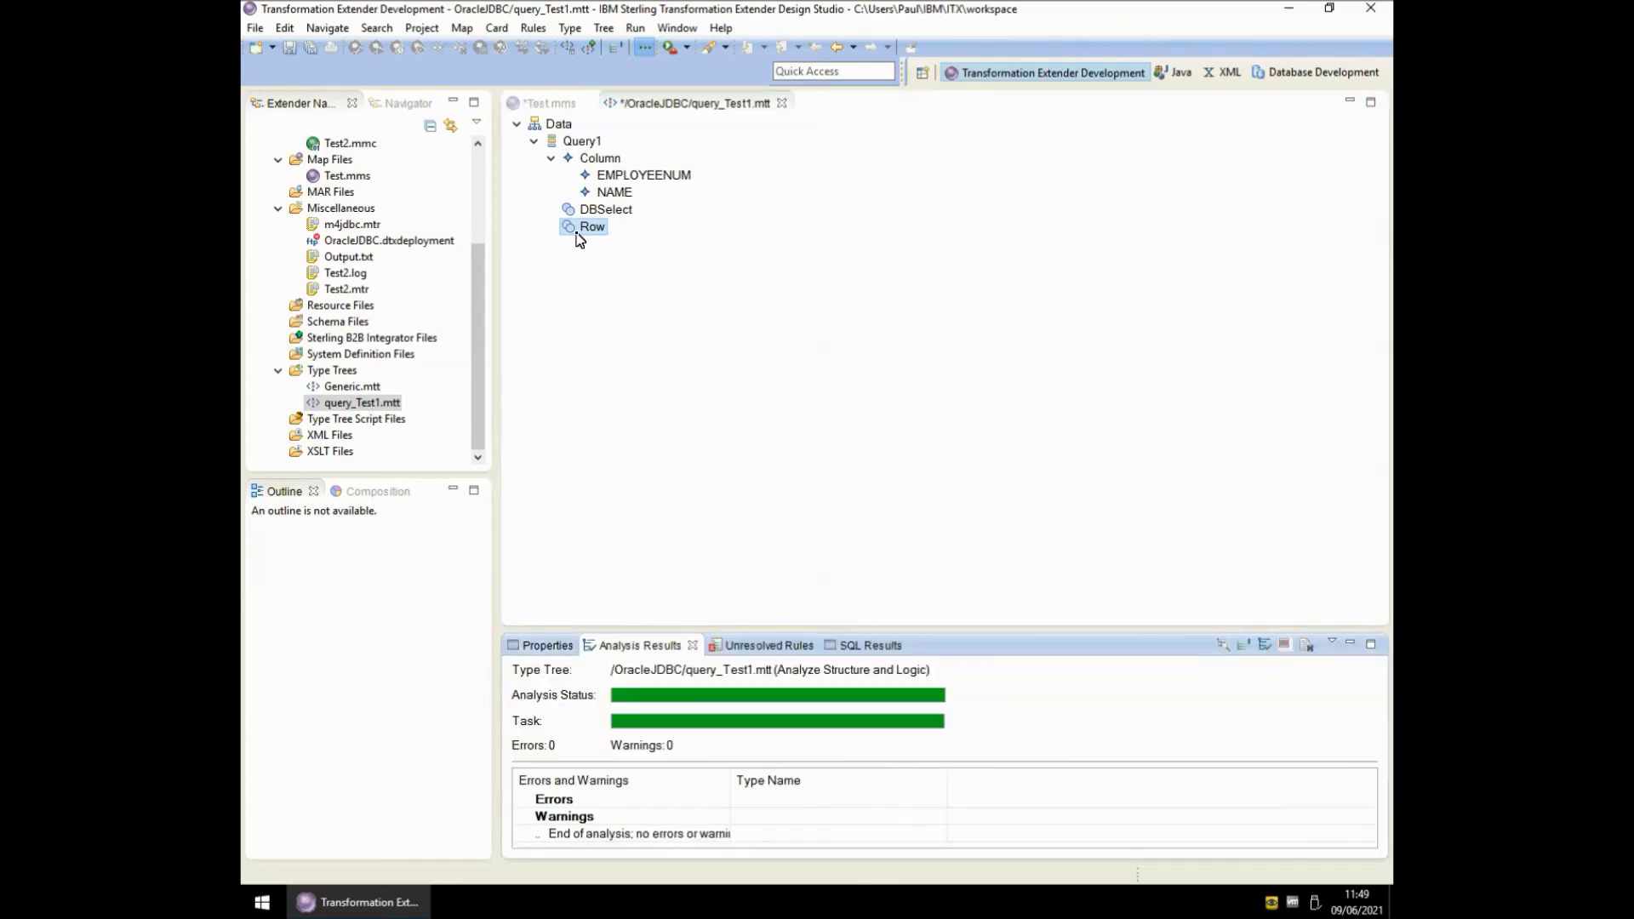
pyautogui.hotkey('ctrl', 's')
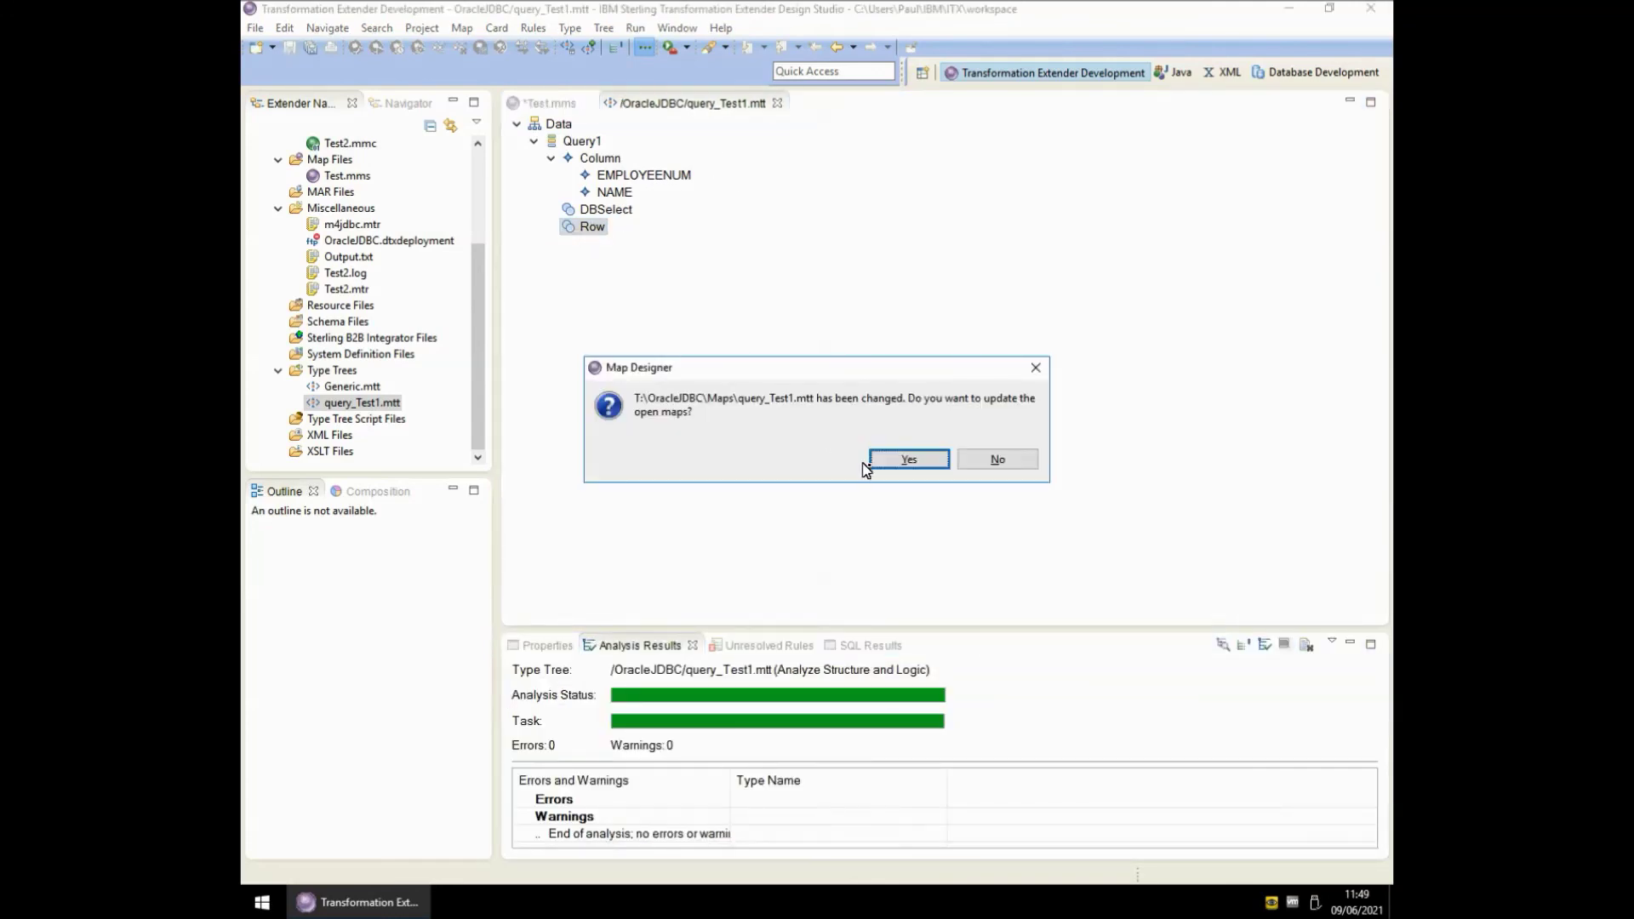
pyautogui.click(896, 463)
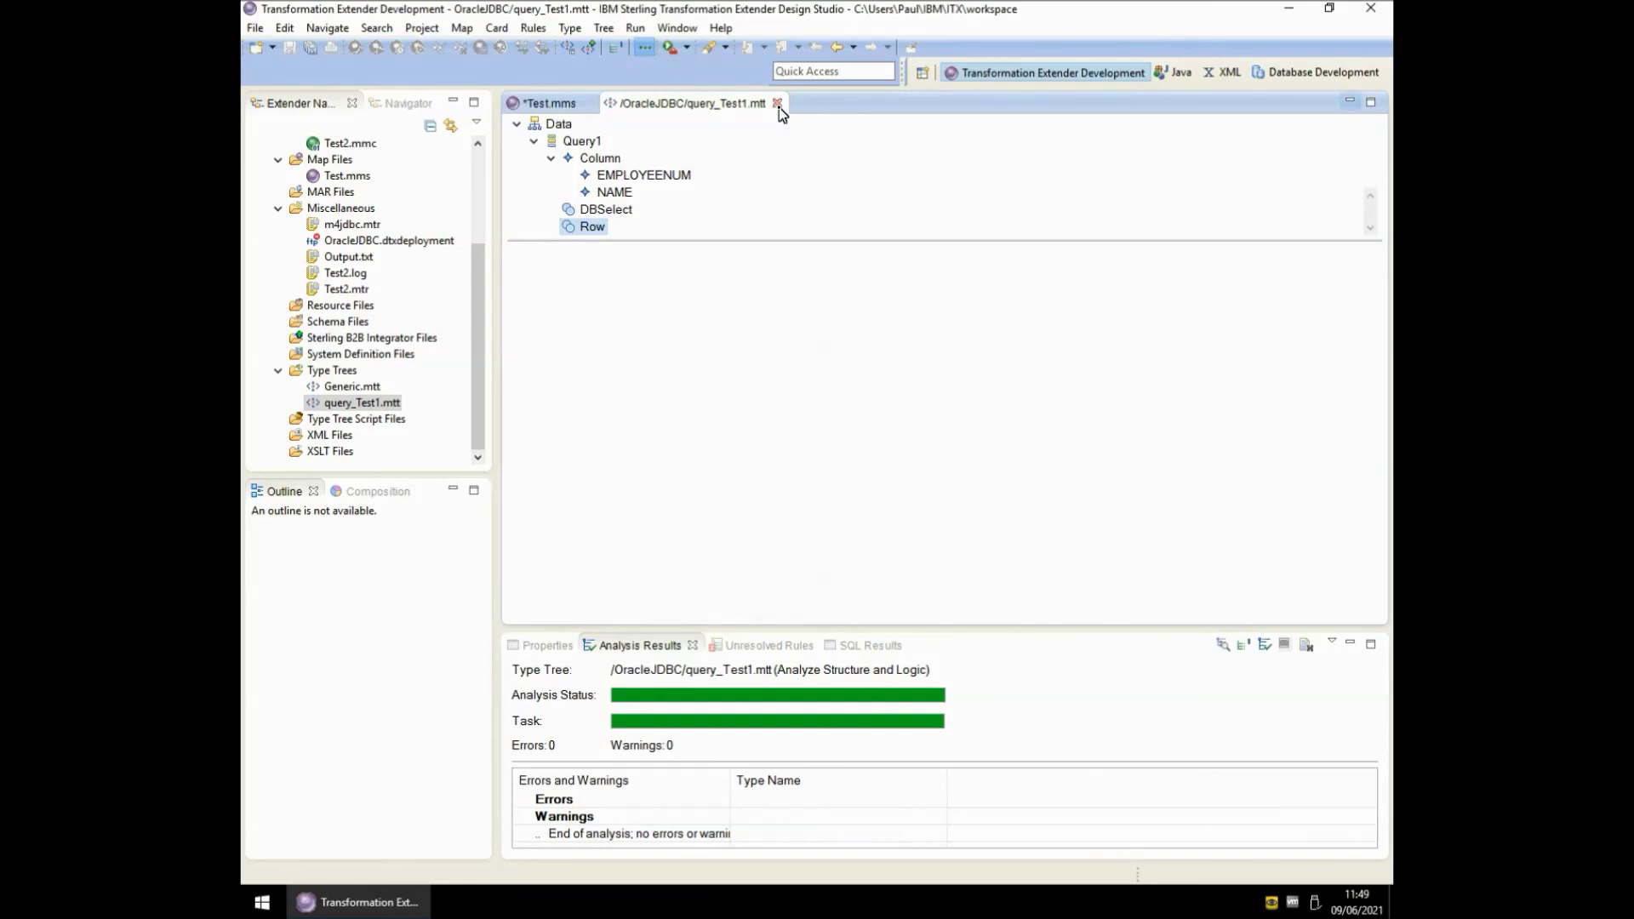
pyautogui.click(777, 104)
pyautogui.click(721, 410)
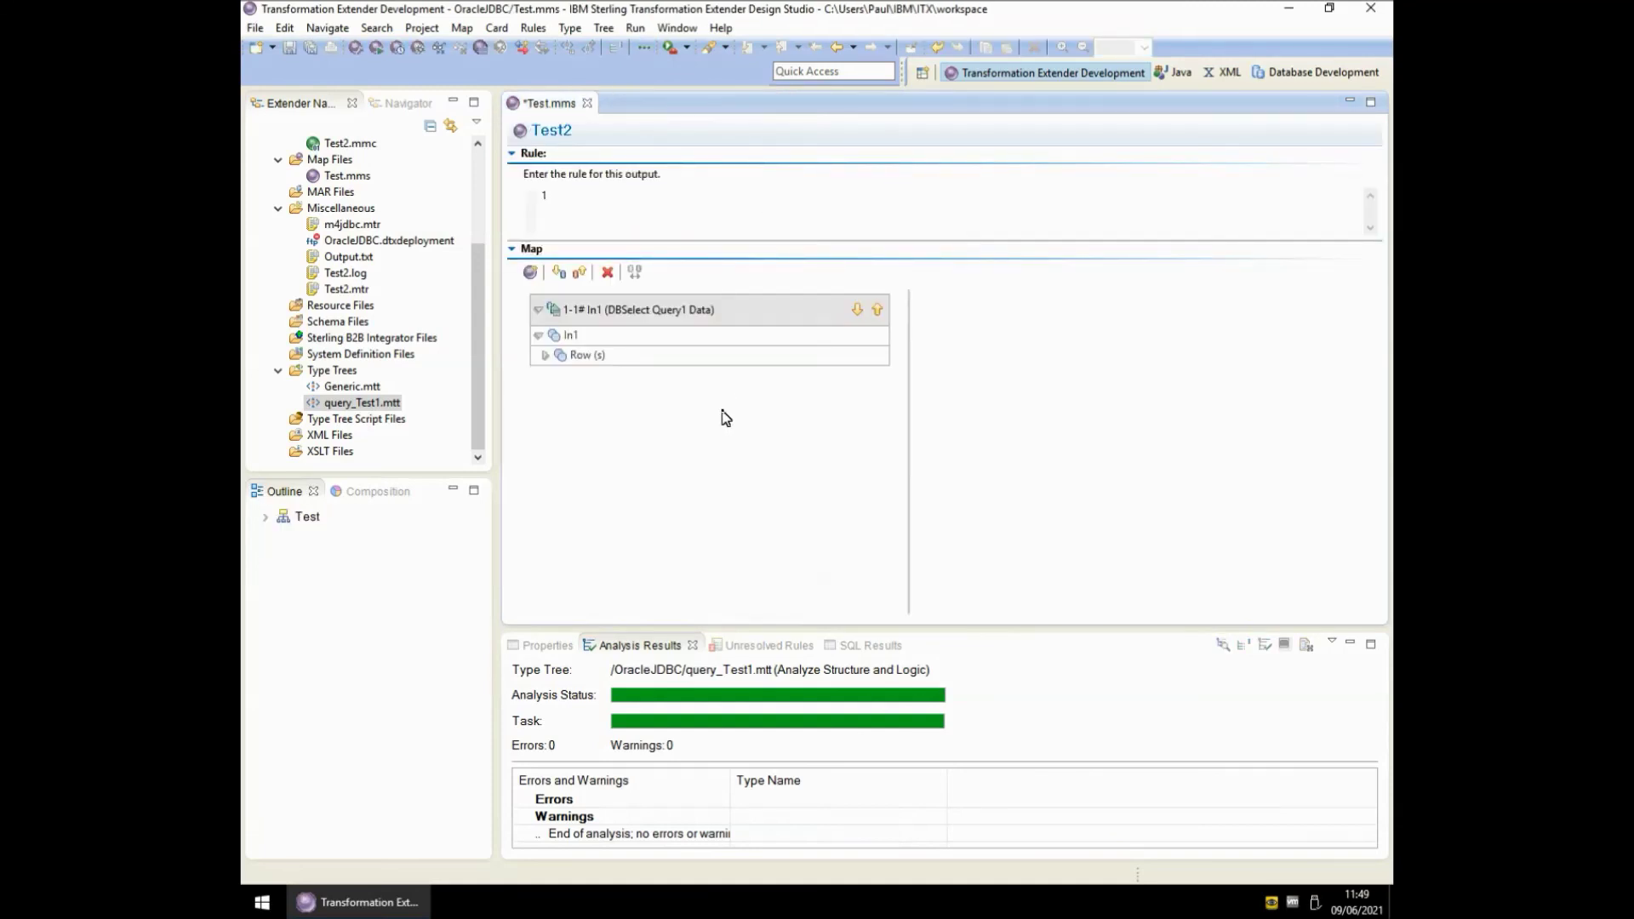
# - Rerun Test2 and read the new Test2.mtr trace to its end, confirming INPUT 1 valid
pyautogui.hotkey('ctrl', 'r')
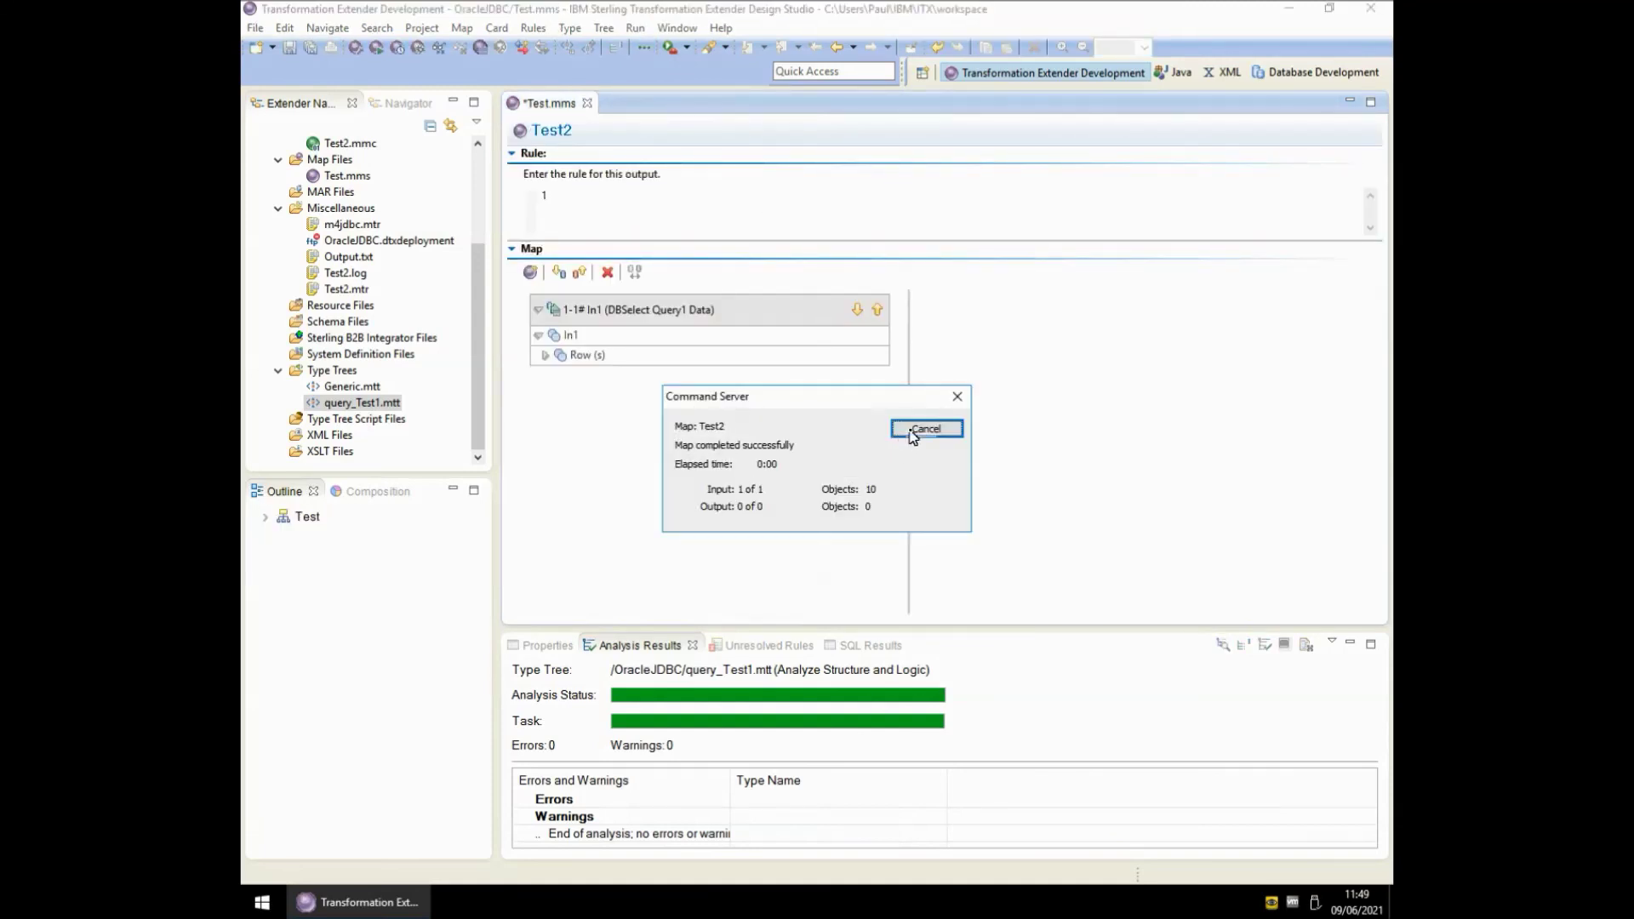
pyautogui.click(913, 434)
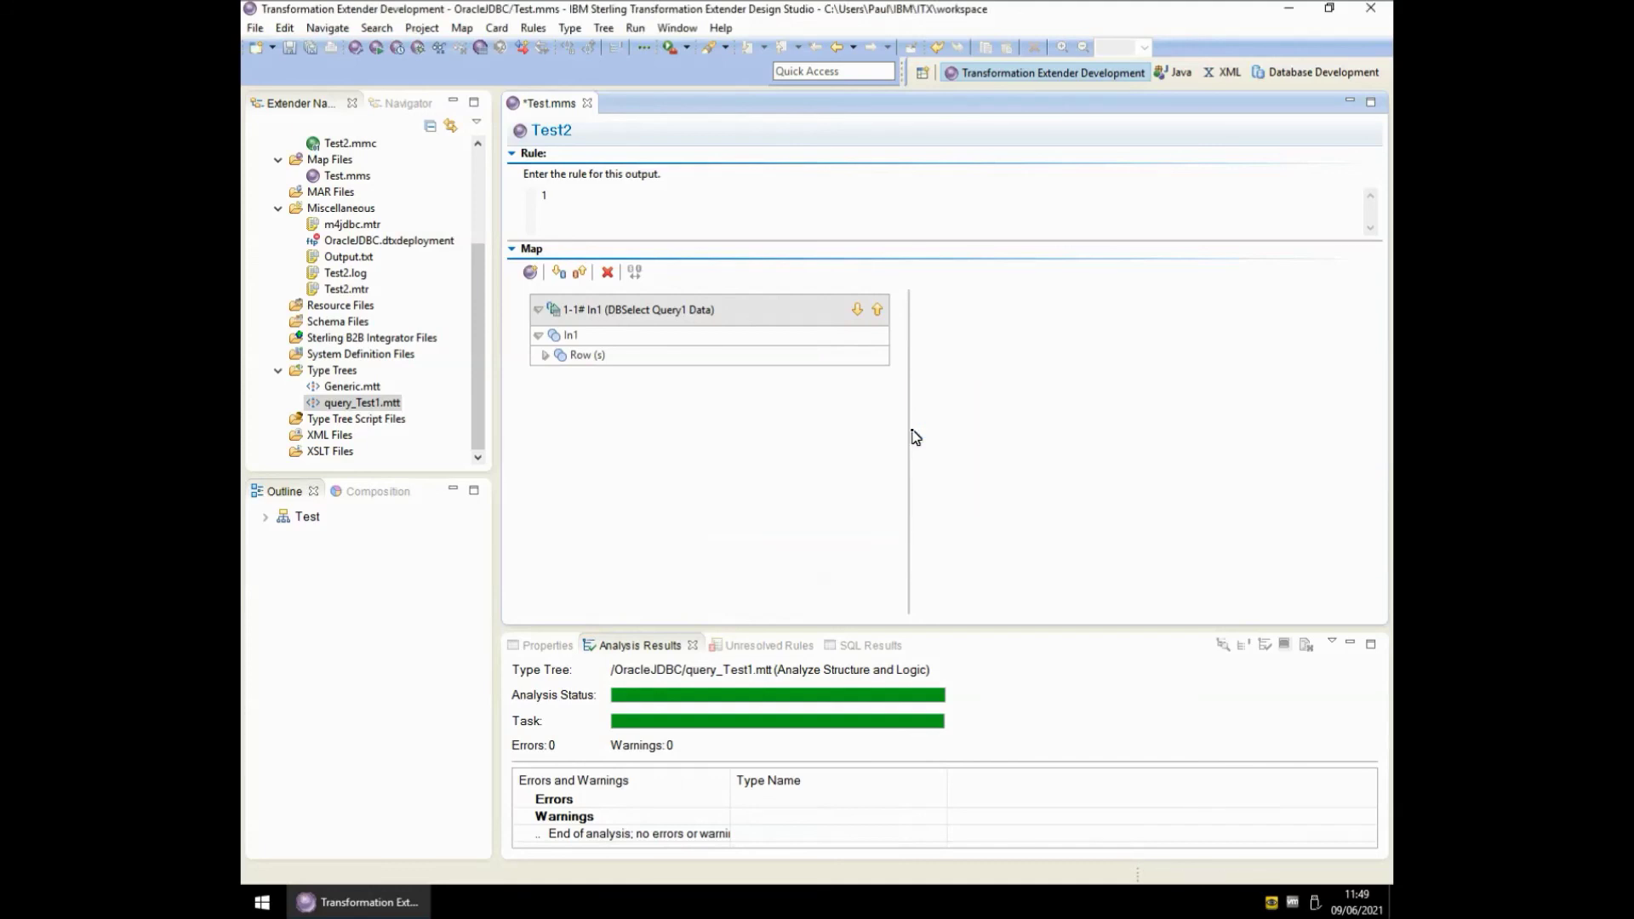
pyautogui.doubleClick(349, 290)
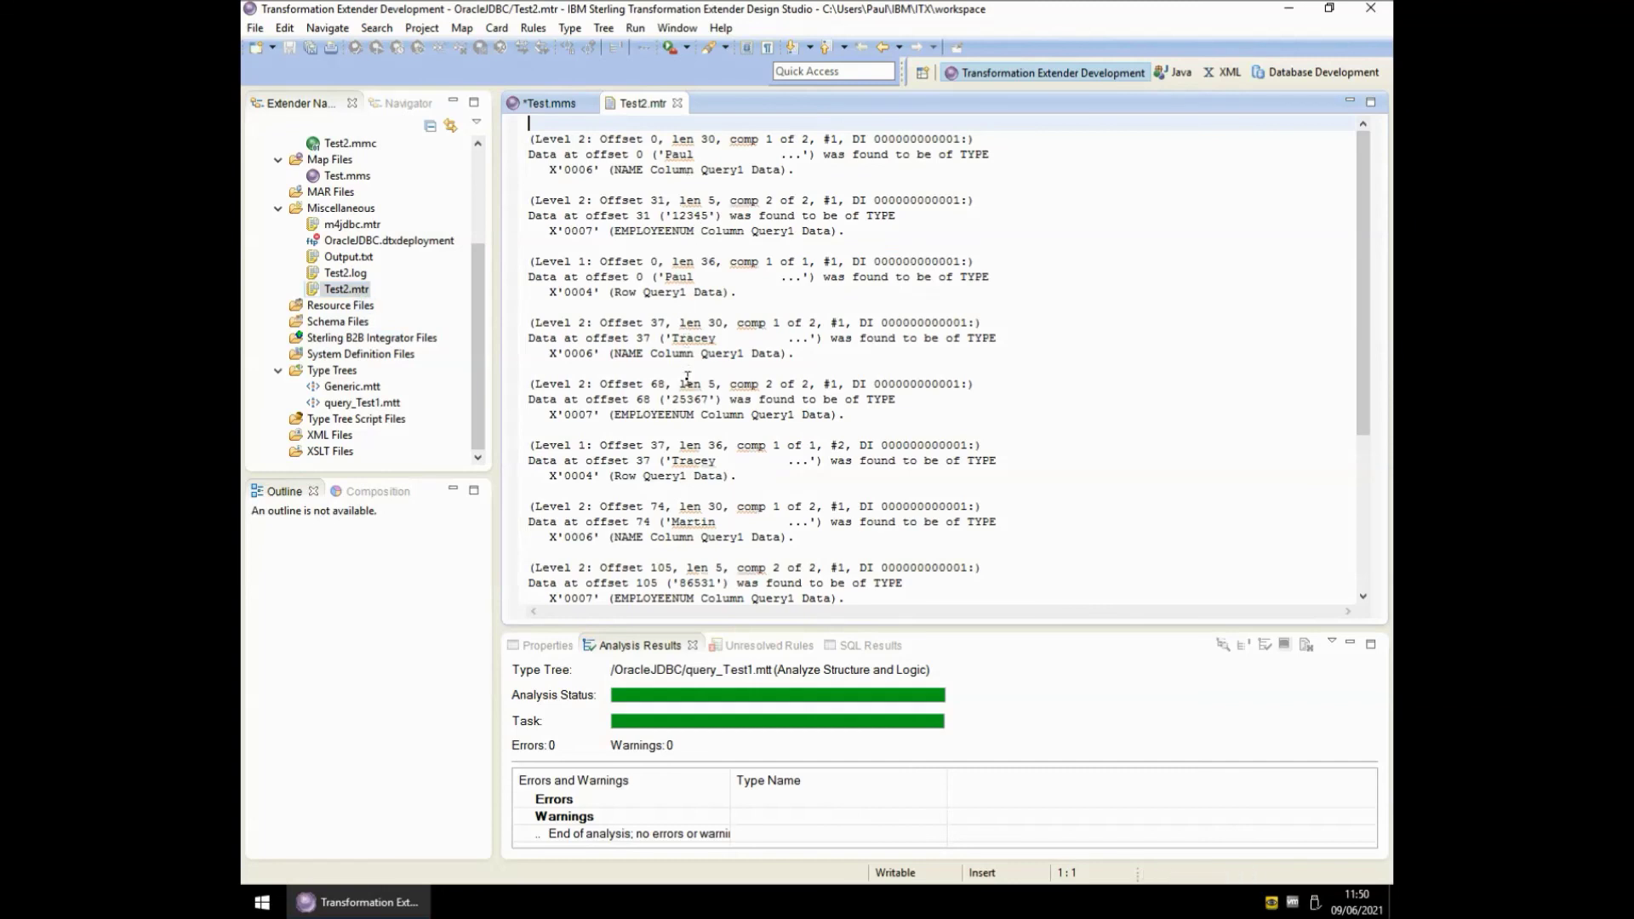
pyautogui.scroll(-1, 688, 375)
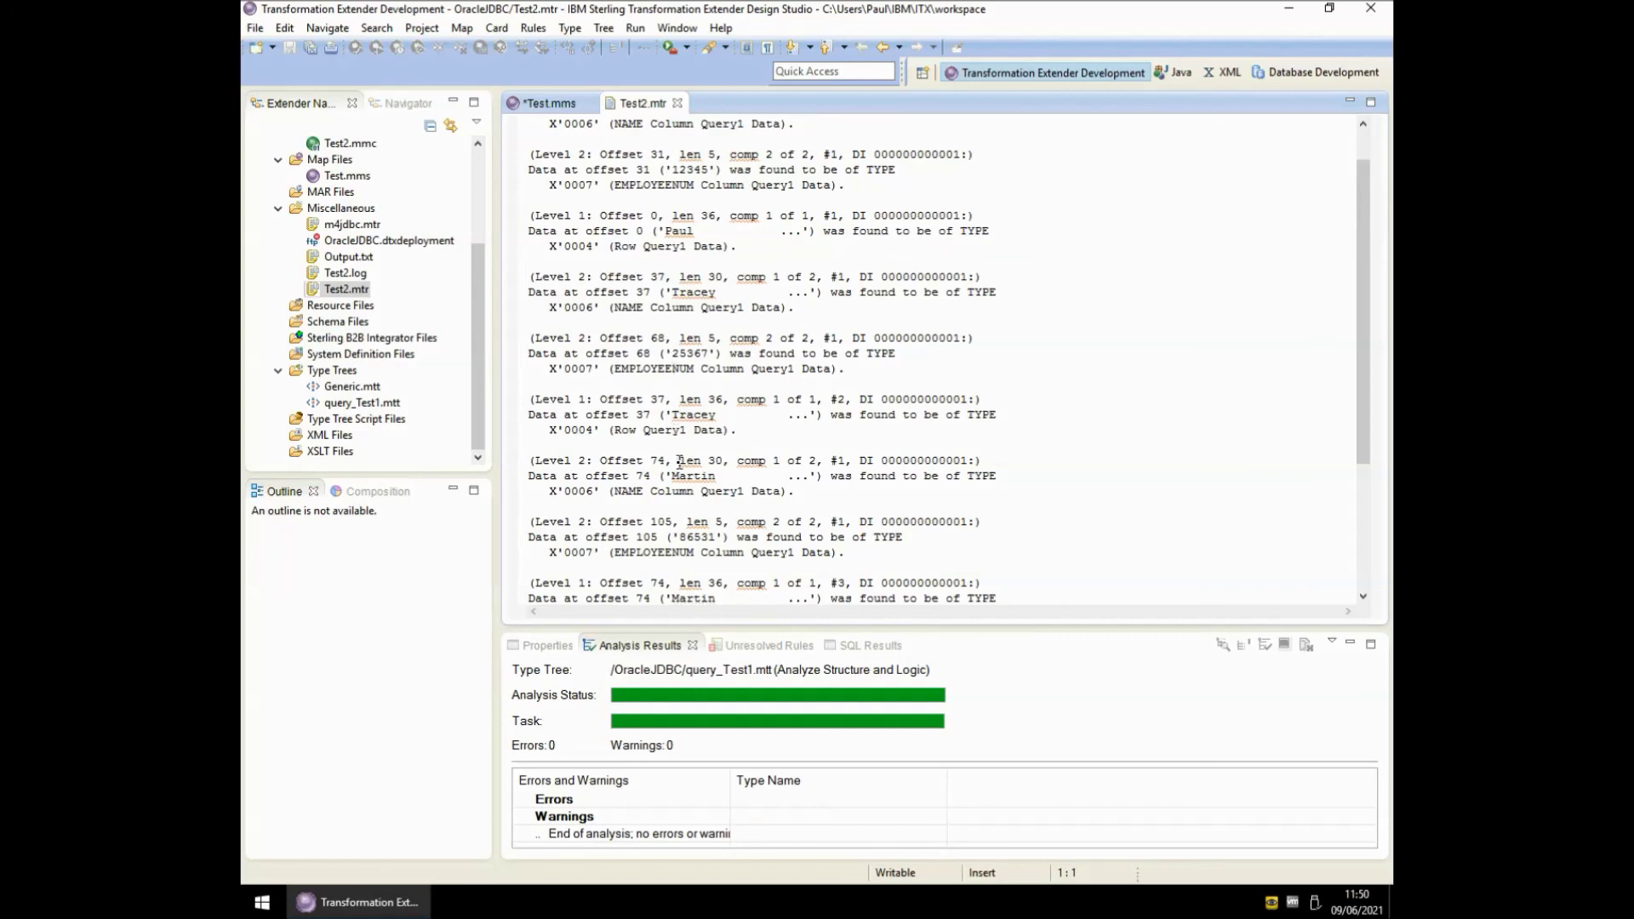
pyautogui.scroll(-3, 680, 461)
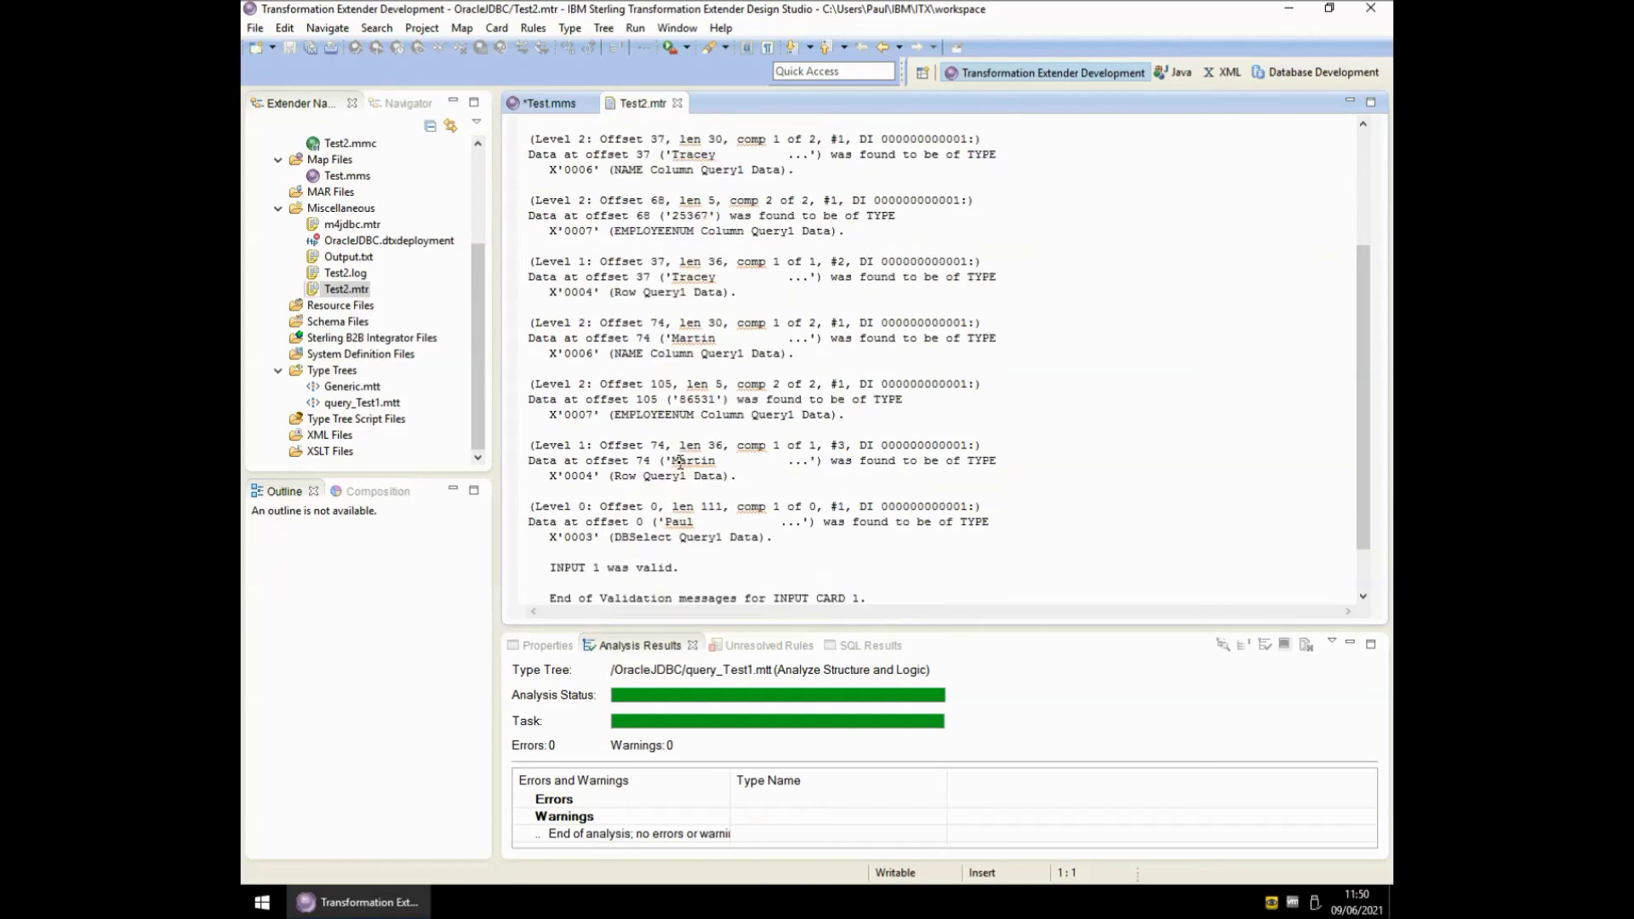